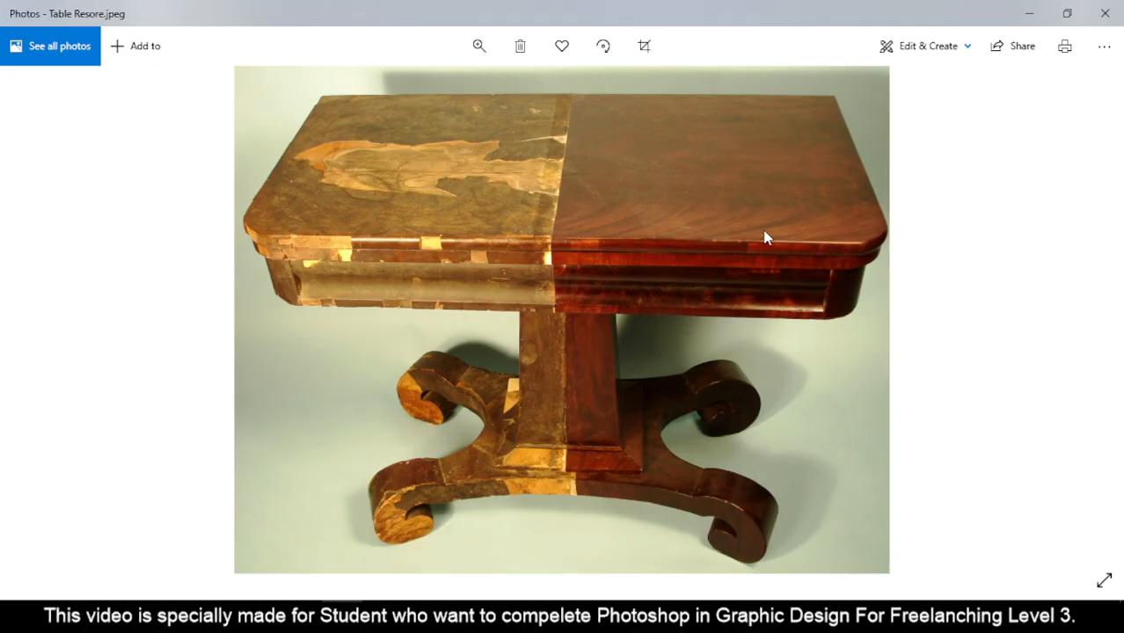
Close the table photo preview, refresh the desktop, and launch Adobe Photoshop 2020
click(1104, 13)
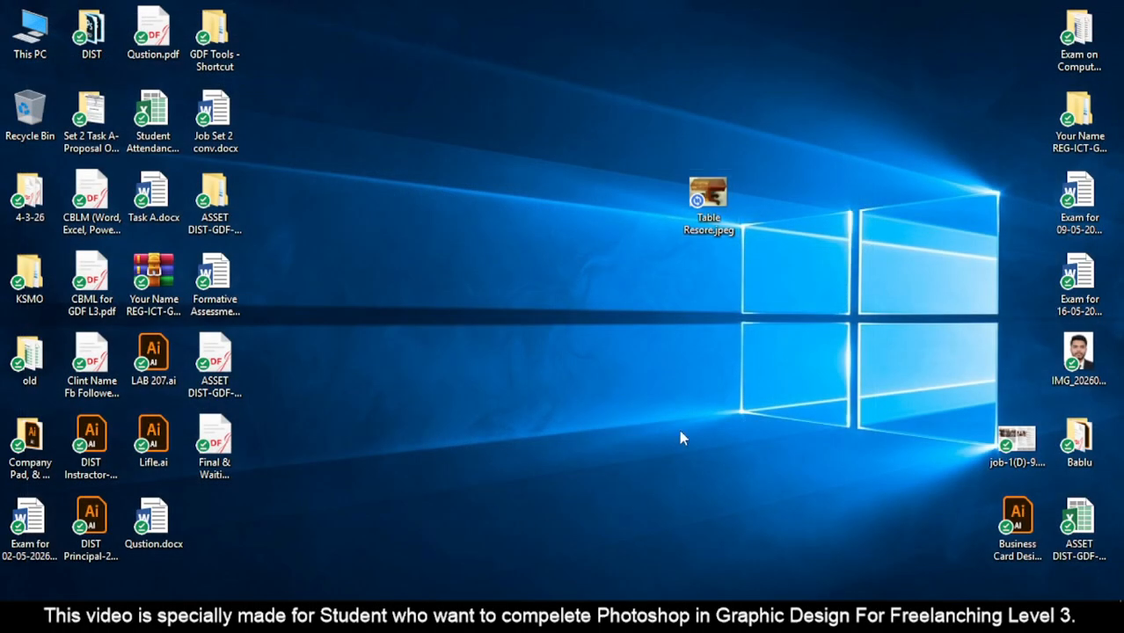
right_click(489, 140)
click(526, 190)
click(19, 617)
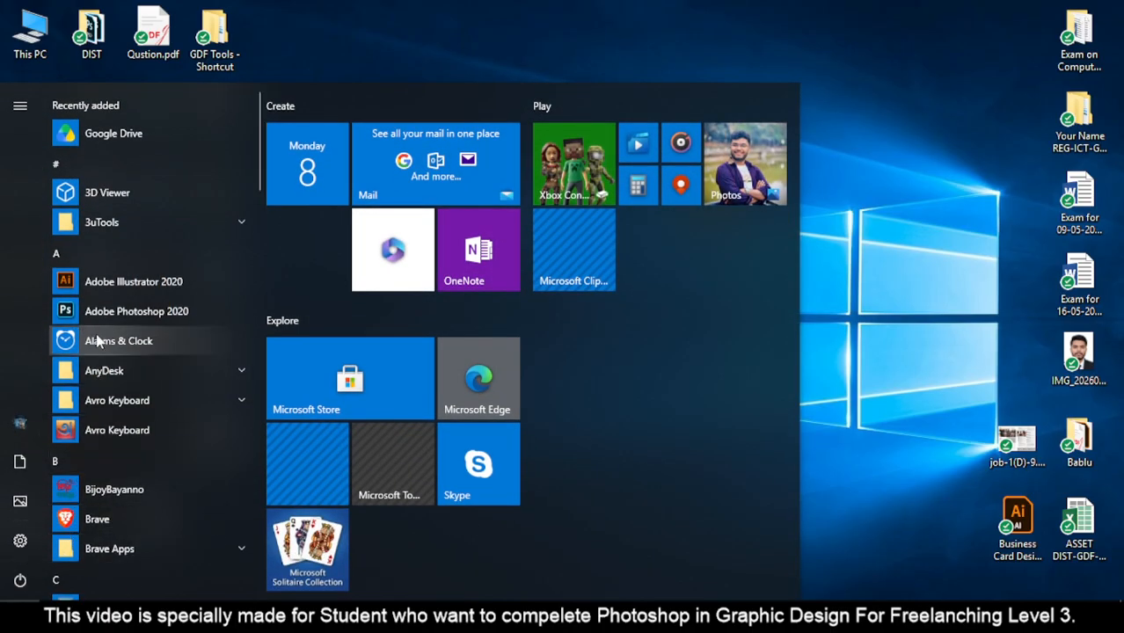
scroll(98, 341, down, 5)
scroll(88, 306, up, 5)
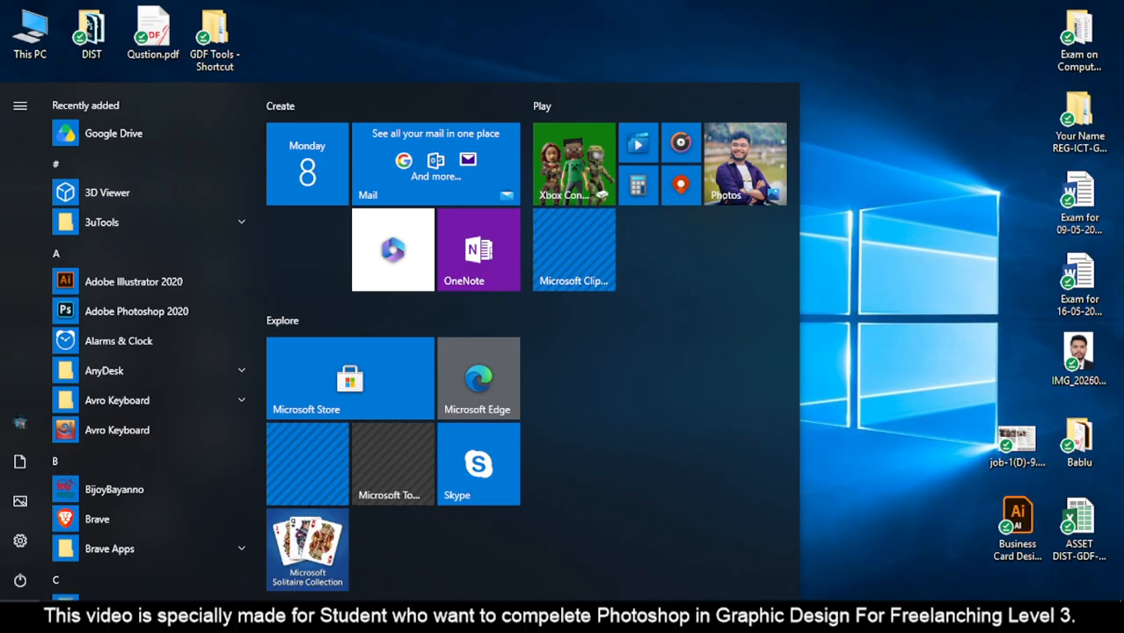
text(pho)
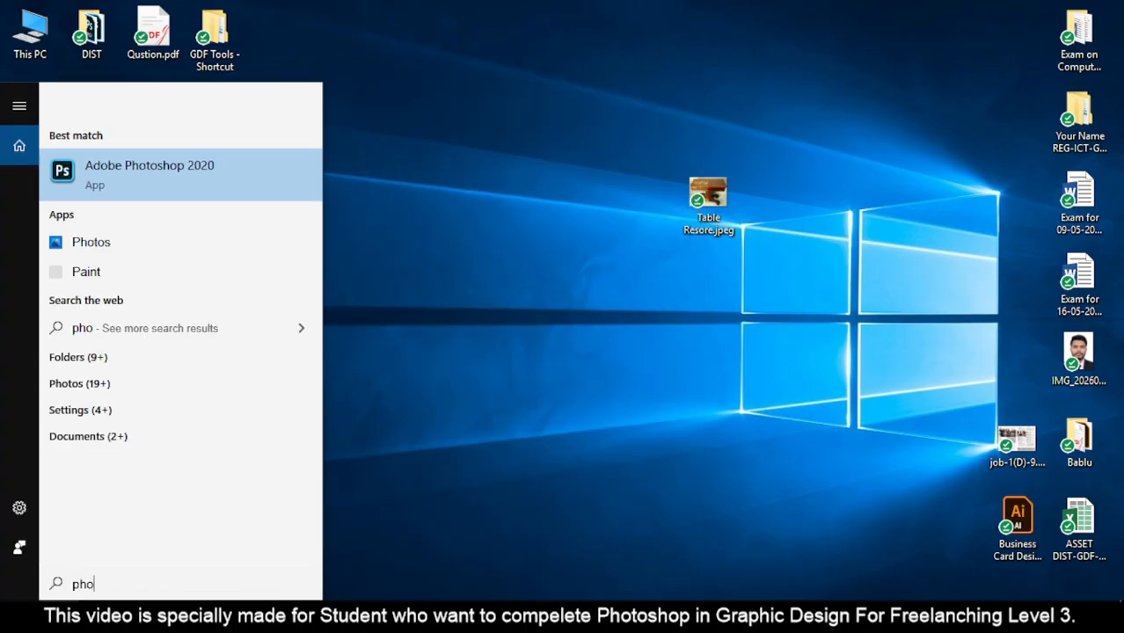
text(t)
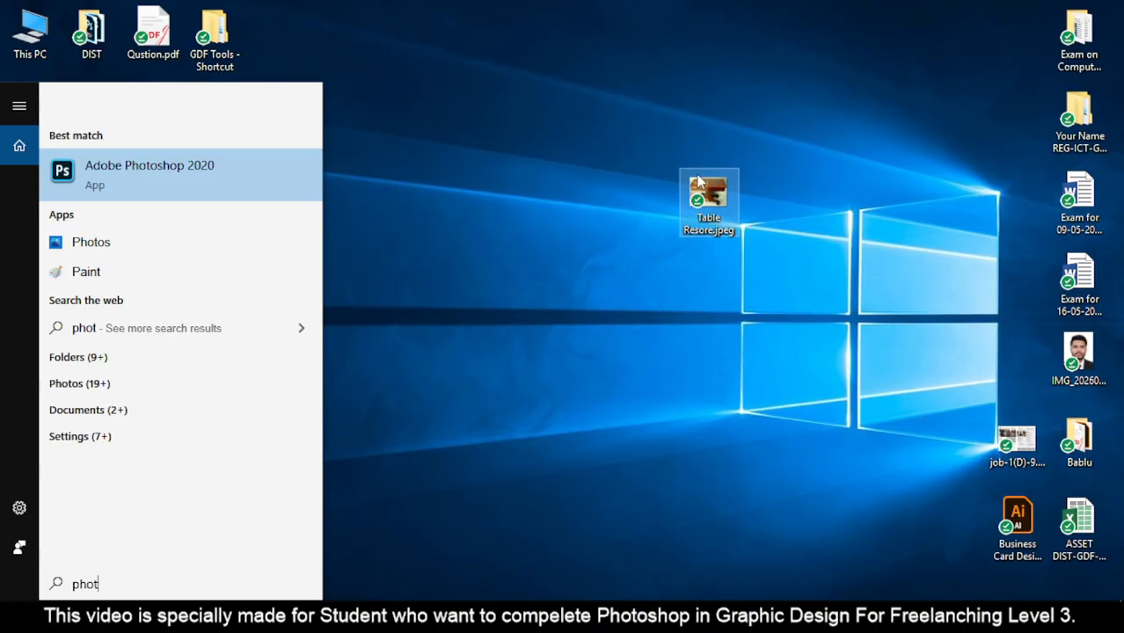
click(168, 182)
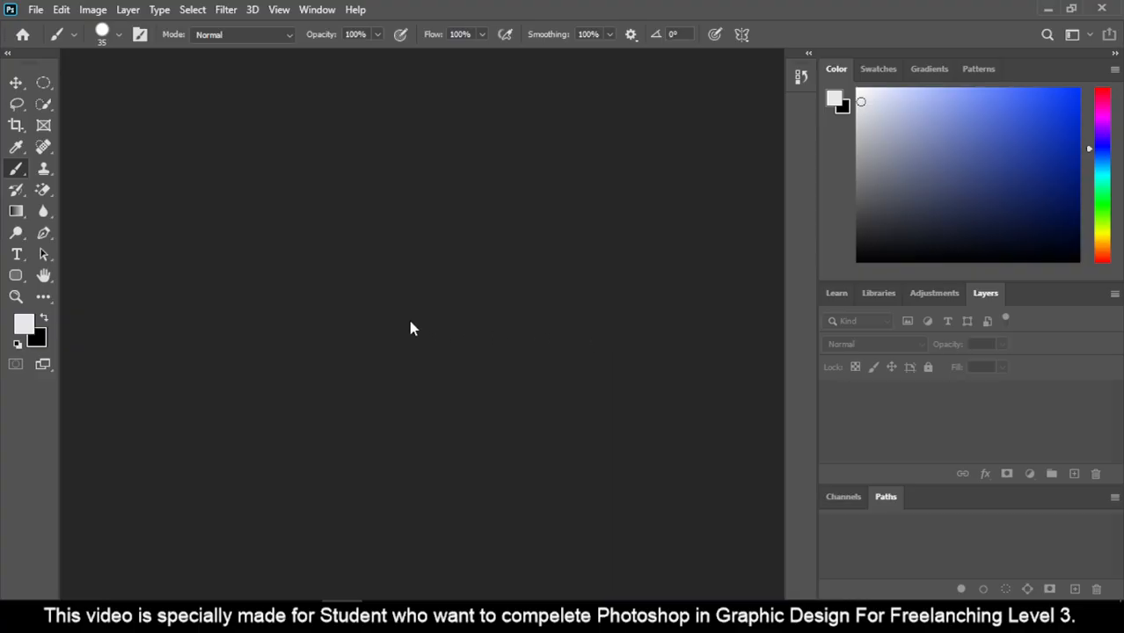
Open the image Table Resore.jpeg from the Desktop folder
click(35, 10)
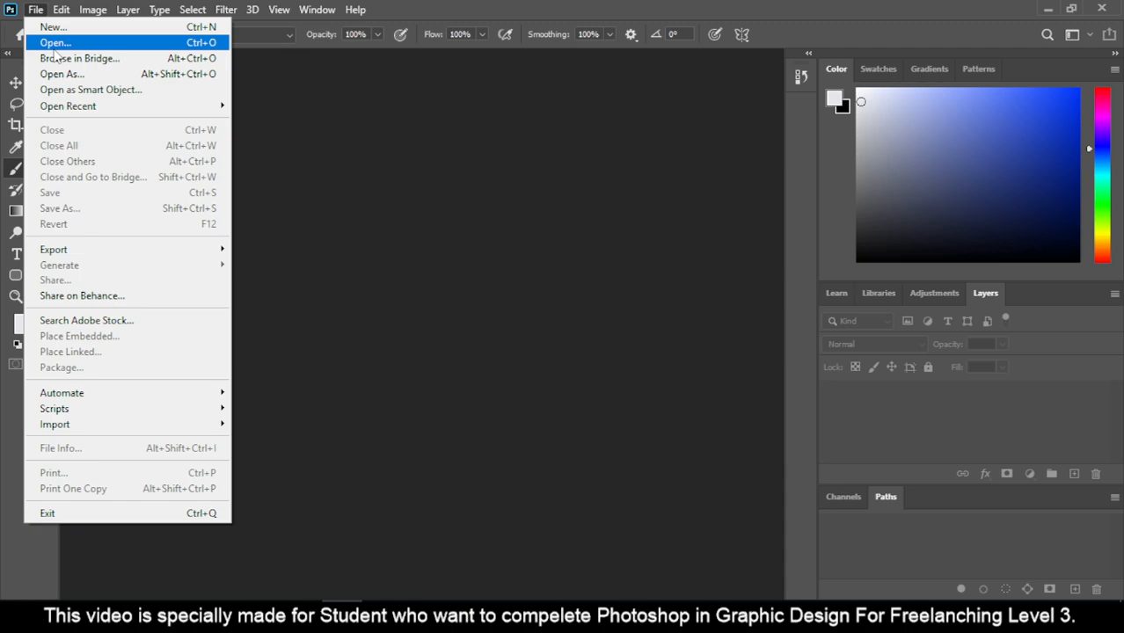
click(54, 47)
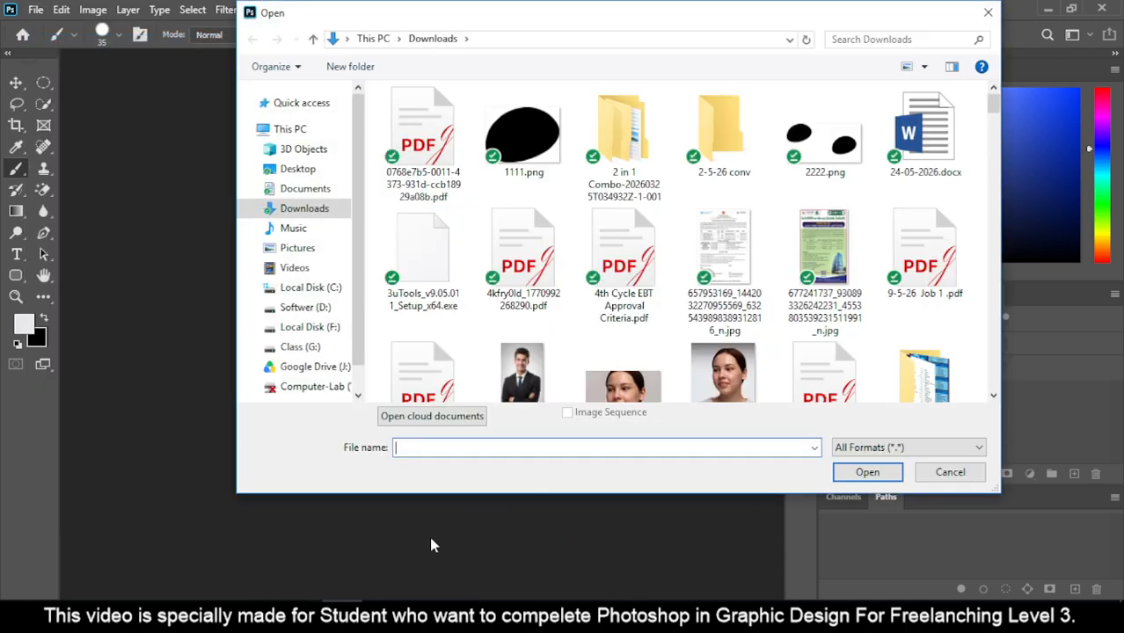
scroll(642, 215, down, 15)
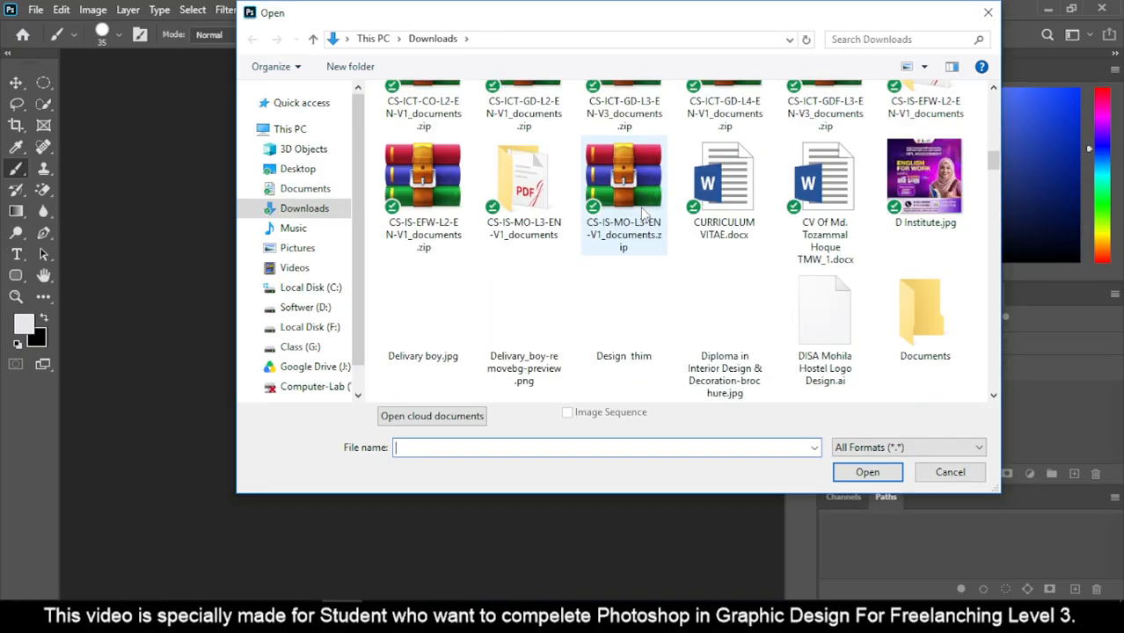
click(299, 169)
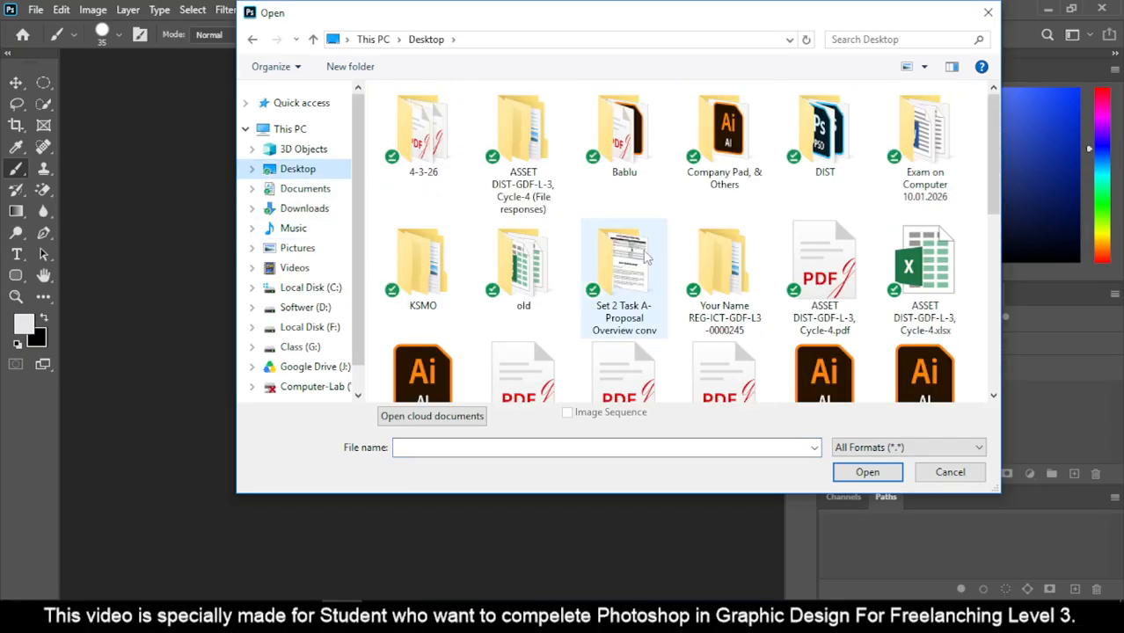
scroll(646, 255, down, 5)
click(624, 330)
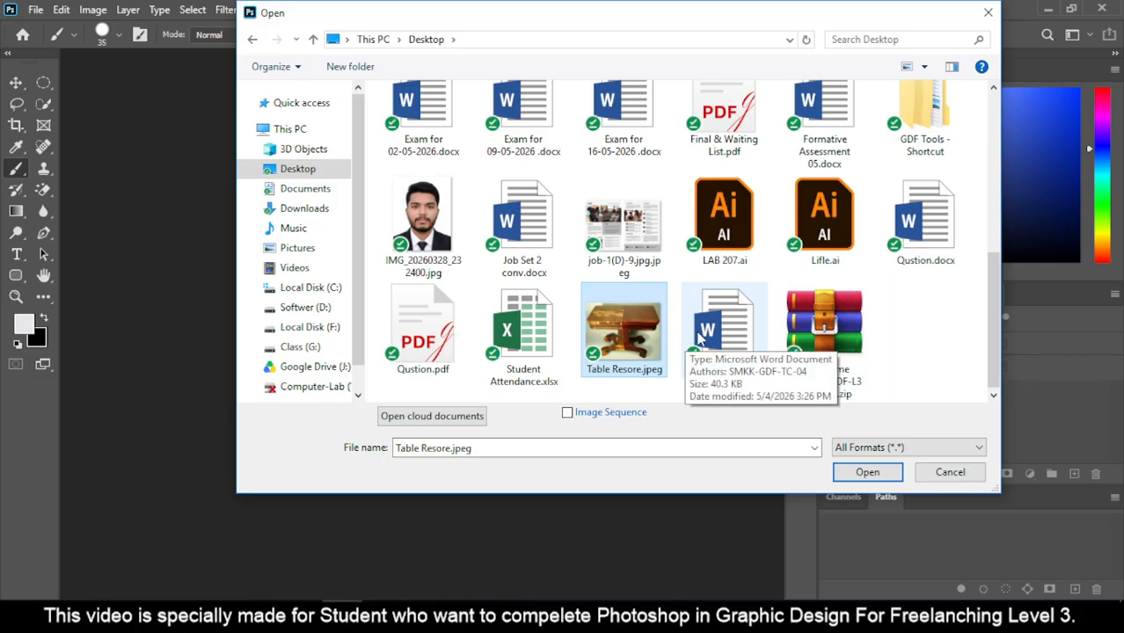
click(865, 474)
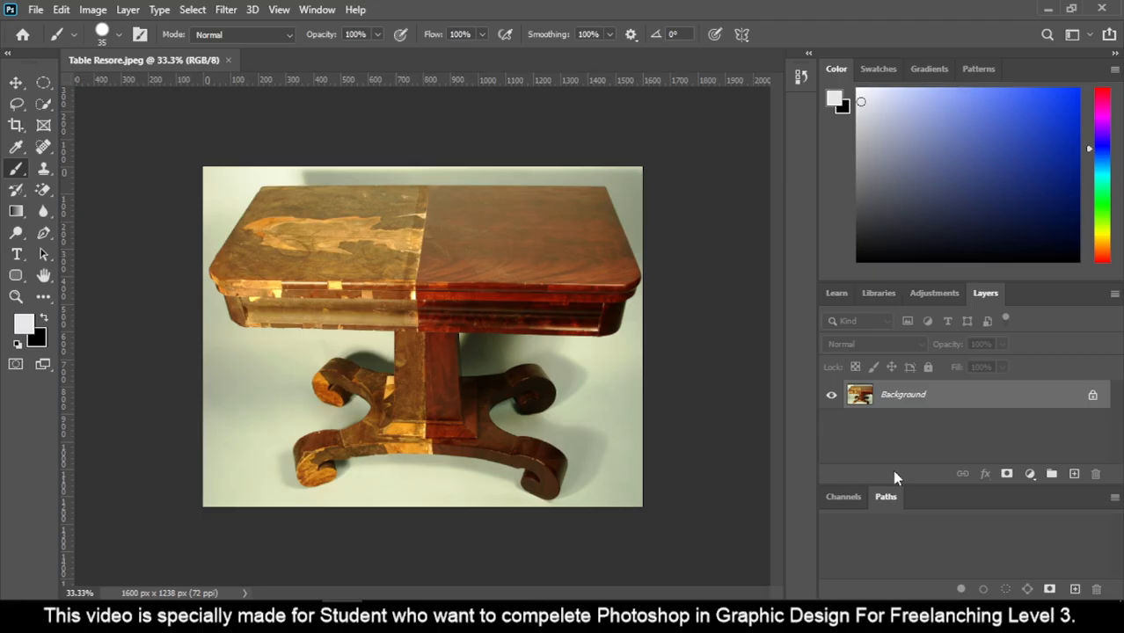
Unlock the Background layer of the table image to turn it into a regular layer
click(1091, 398)
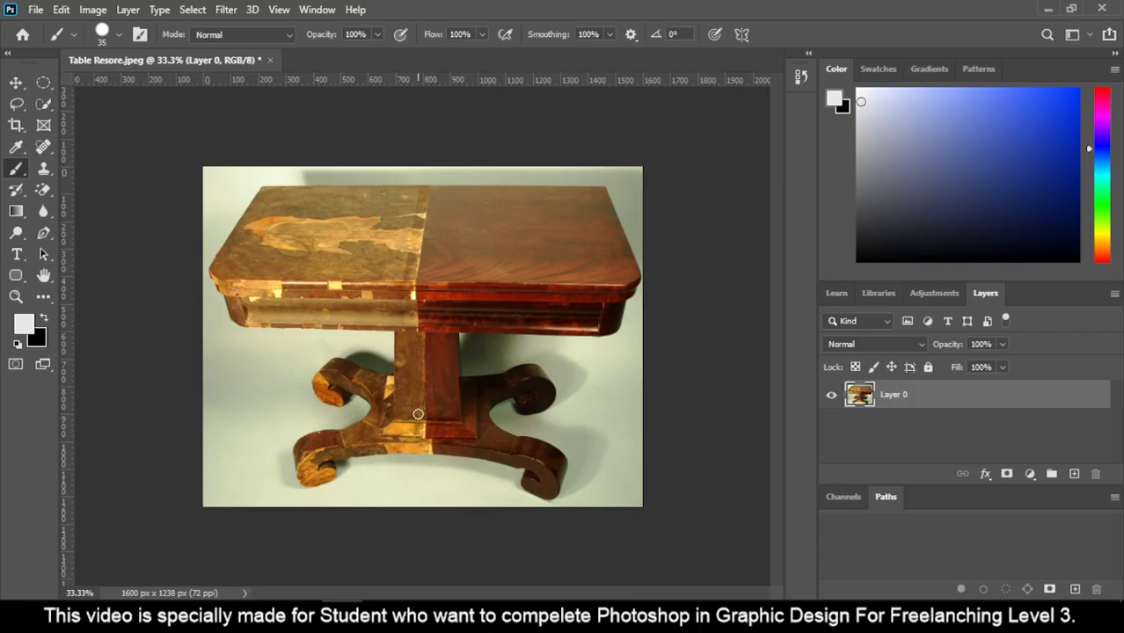
scroll(421, 418, up, 3)
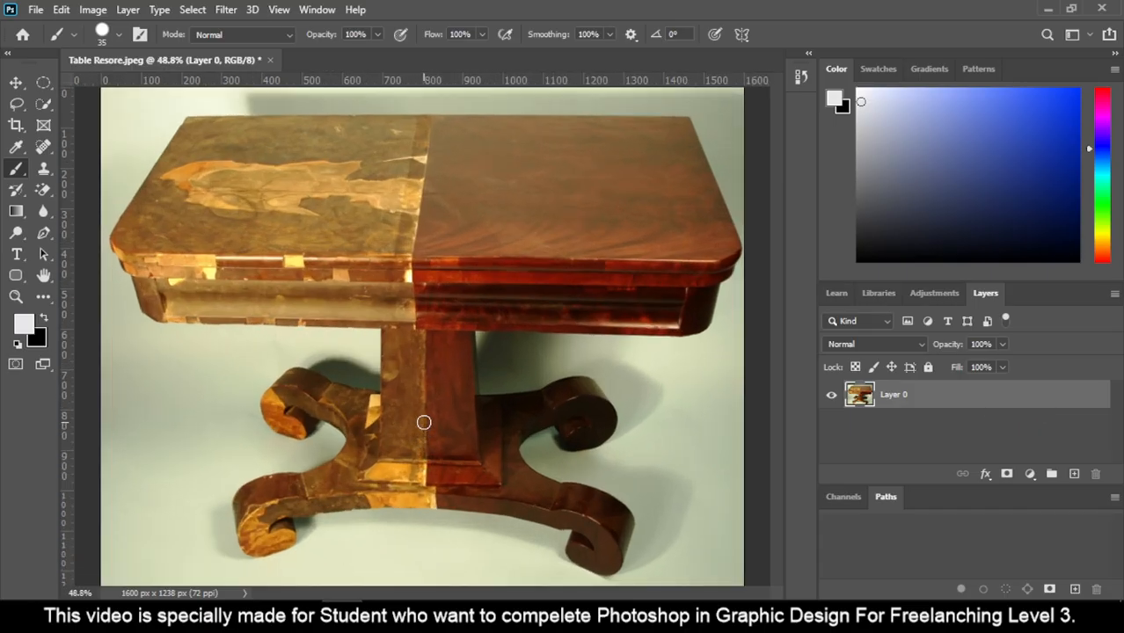
scroll(427, 414, up, 3)
scroll(539, 394, down, 1)
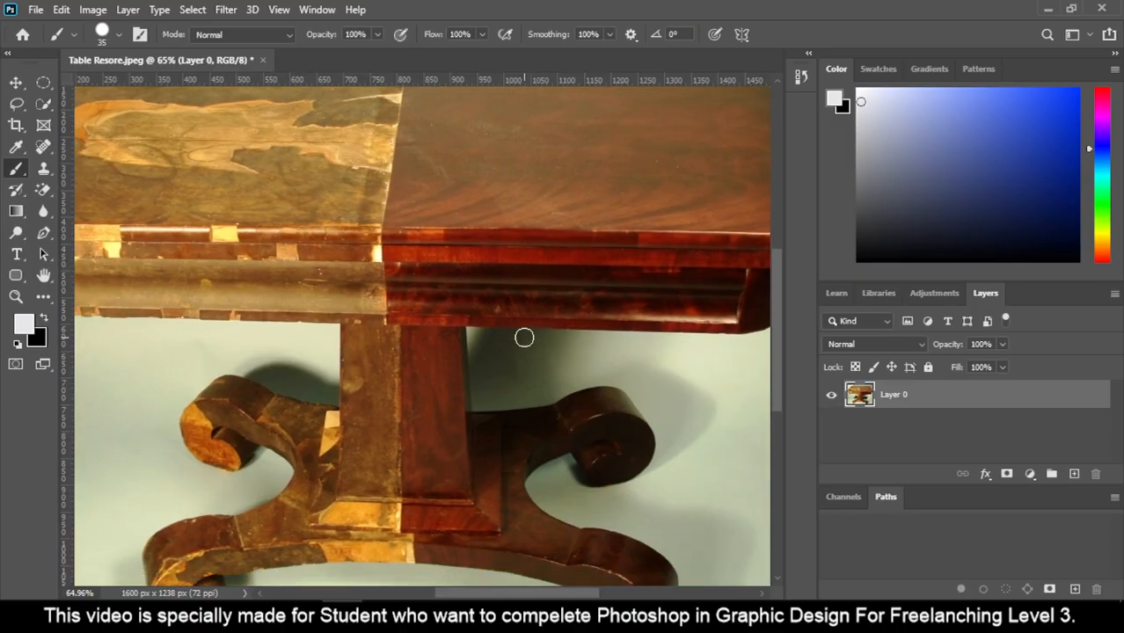
scroll(524, 338, down, 3)
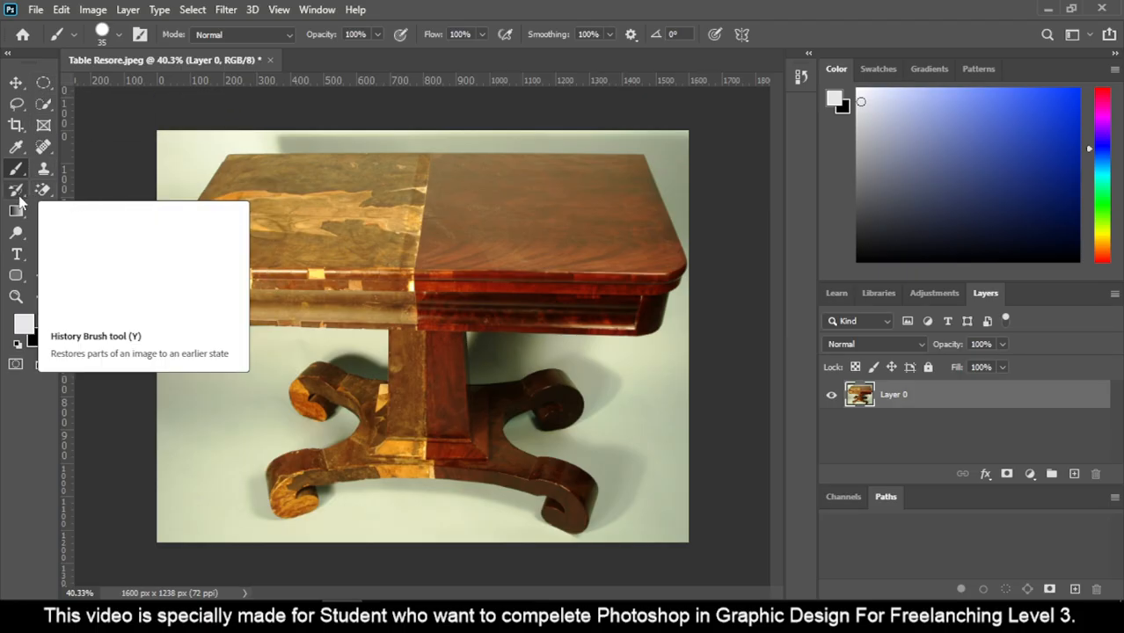
Select the restored red-brown half of the tabletop and its upper front edge with the Quick Selection tool
click(42, 105)
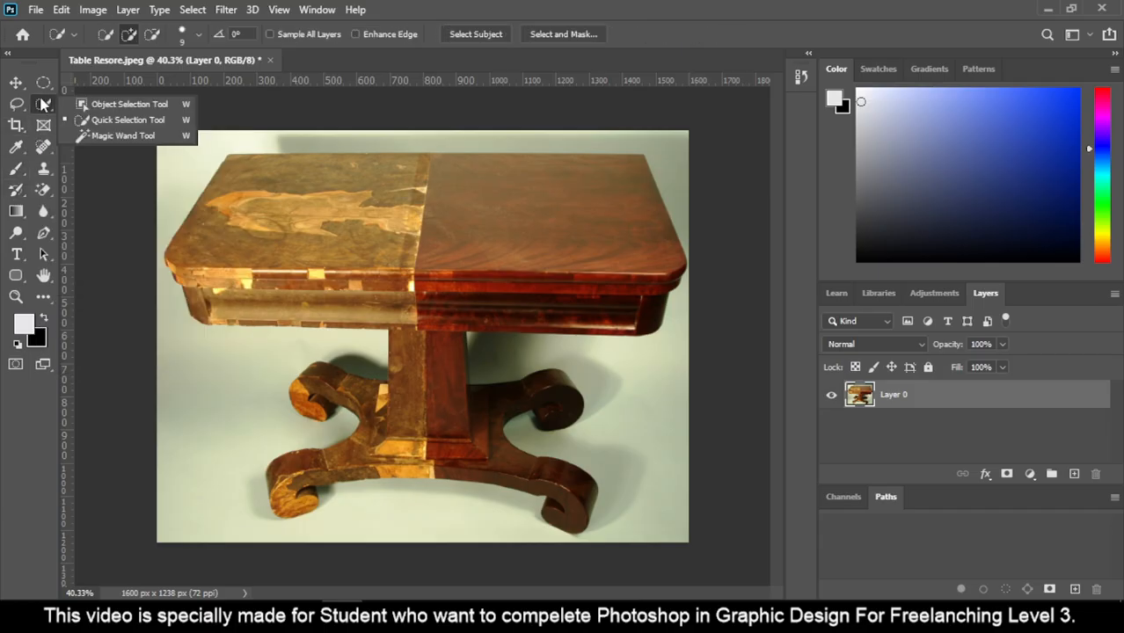
click(96, 120)
drag(466, 207, 528, 247)
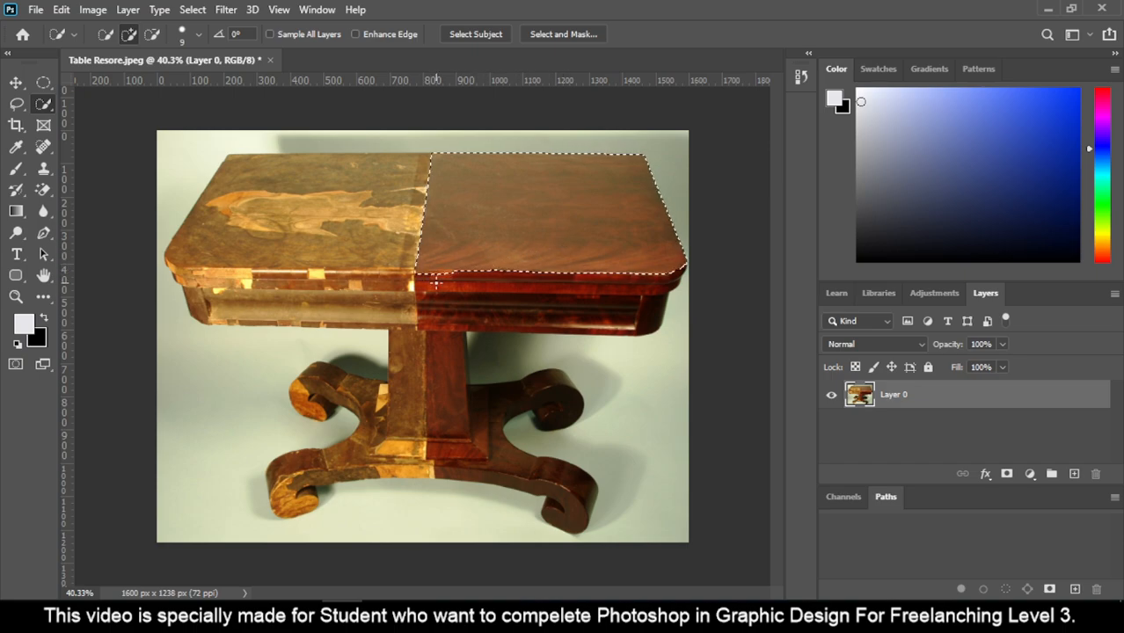
click(517, 285)
click(606, 291)
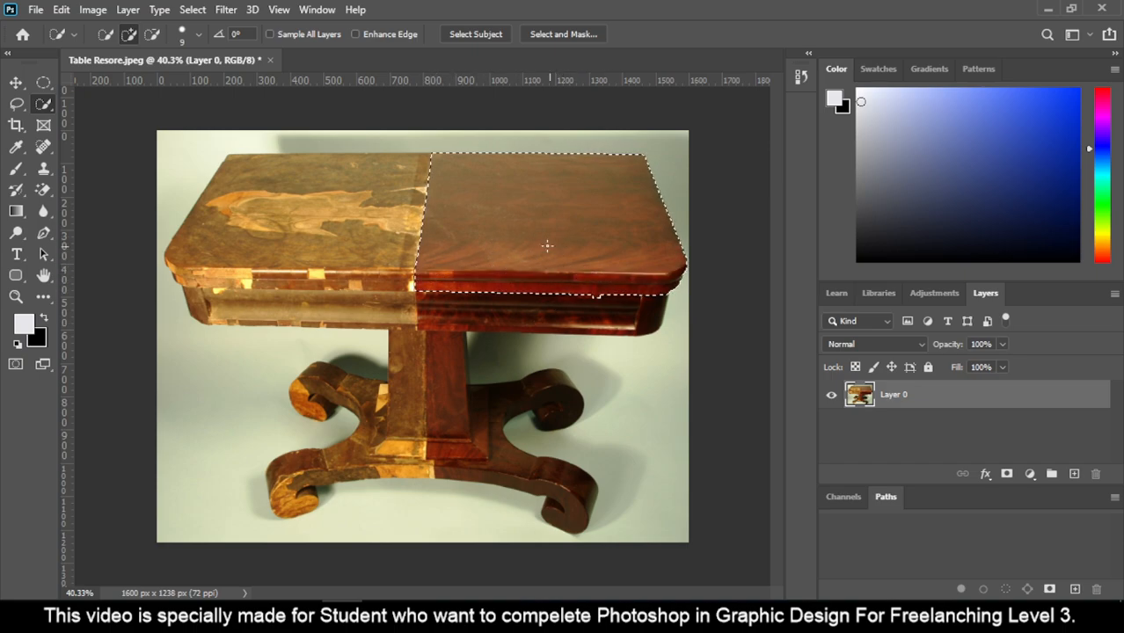
Add the restored half's front apron and the column below it to the selection
right_click(44, 104)
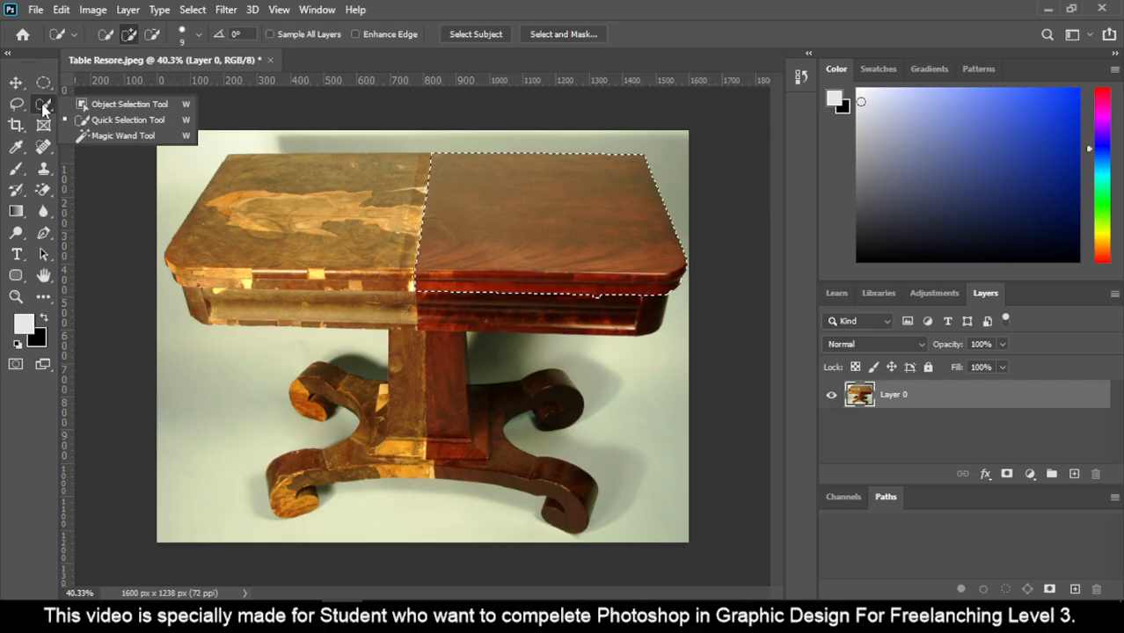
click(105, 121)
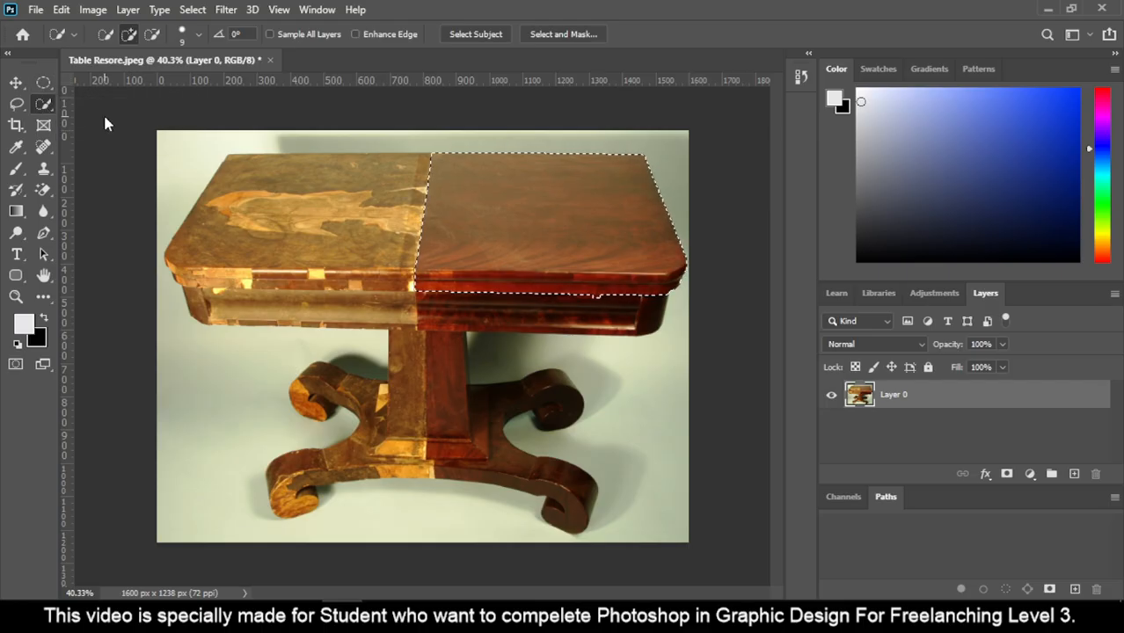
click(130, 35)
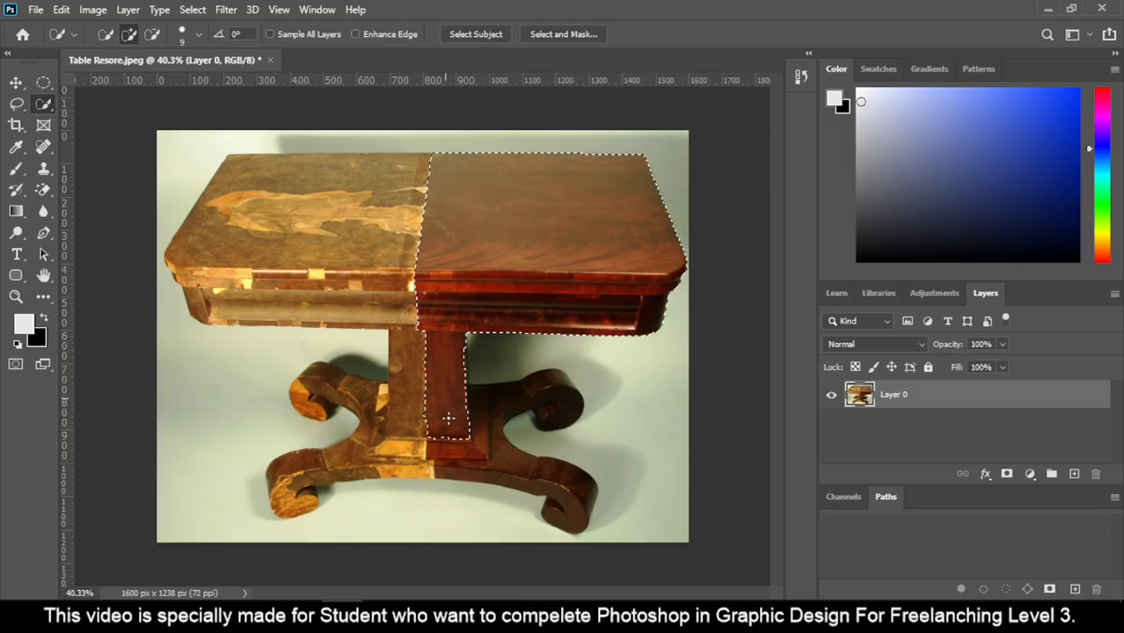
click(441, 407)
Subtract the restored half of the tabletop surface from the selection
click(153, 36)
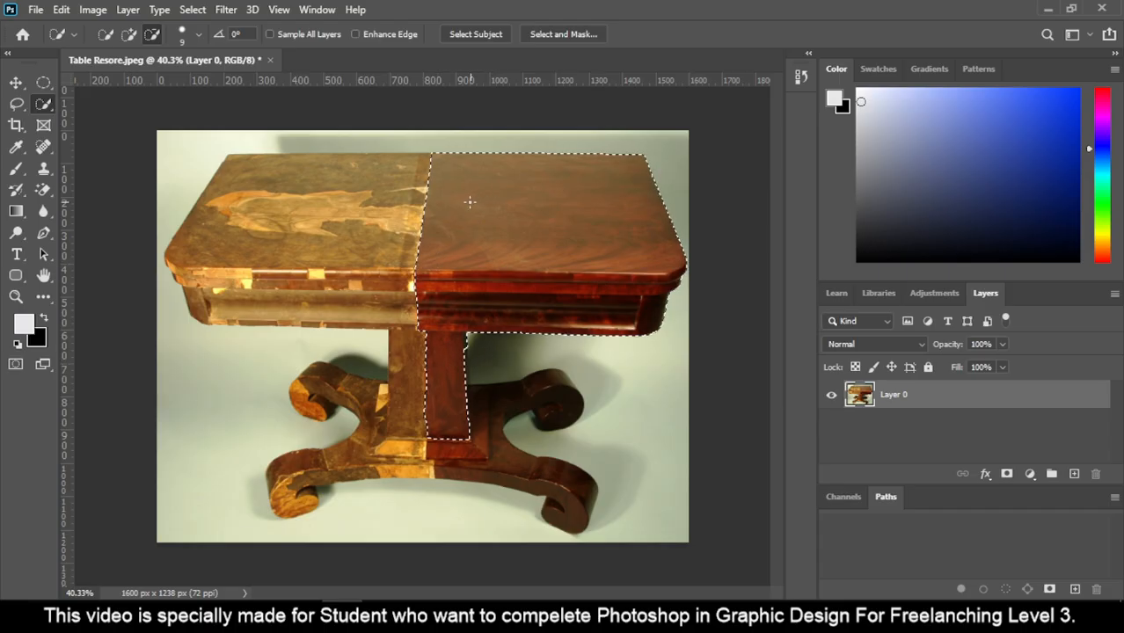
mouse_move(470, 203)
mouse_down()
mouse_move(547, 211)
mouse_move(521, 237)
mouse_move(497, 209)
mouse_move(487, 225)
mouse_move(597, 218)
mouse_move(611, 191)
mouse_move(545, 195)
mouse_move(495, 223)
mouse_move(556, 200)
mouse_move(502, 206)
mouse_move(535, 201)
mouse_move(508, 228)
mouse_move(511, 243)
mouse_move(586, 248)
mouse_move(507, 235)
mouse_move(533, 230)
mouse_up()
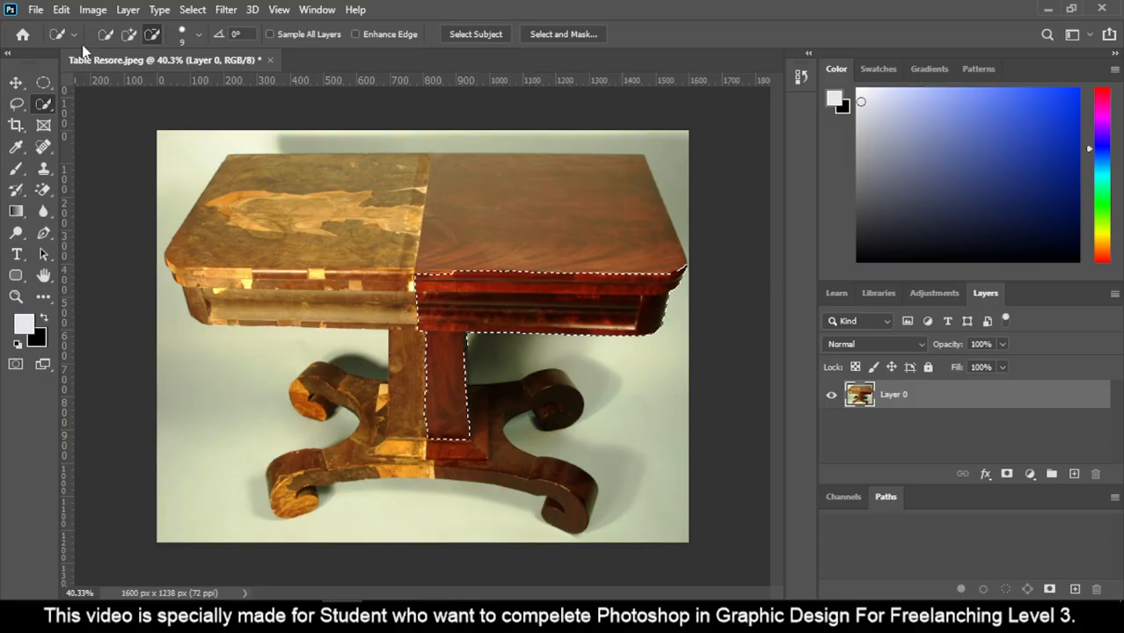
Add the restored half of the tabletop surface back to the selection, enlarging the Quick Selection brush to 175 px
click(129, 34)
mouse_move(488, 229)
mouse_down()
mouse_move(560, 206)
mouse_move(618, 240)
mouse_move(482, 232)
mouse_move(586, 246)
mouse_move(554, 246)
mouse_move(577, 187)
mouse_move(493, 215)
mouse_move(471, 172)
mouse_move(515, 180)
mouse_up()
key(bracketright)
key(bracketright)
key(bracketright)
key(bracketright)
key(bracketright)
key(bracketright)
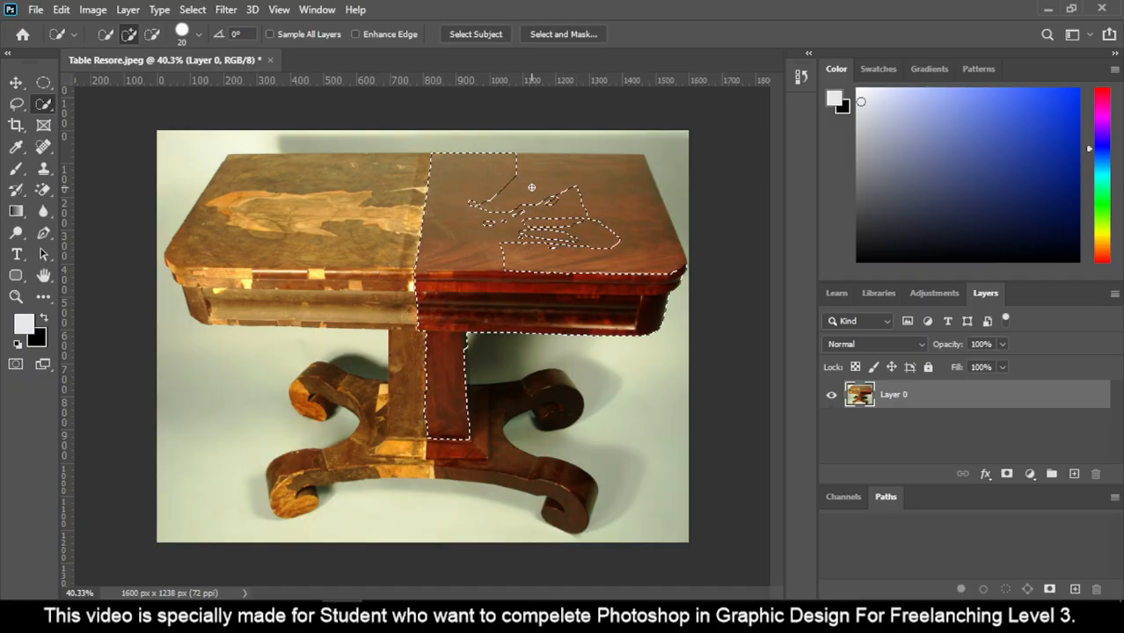
key(bracketright)
key(bracketright)
key(bracketright)
key(bracketright)
key(bracketright)
key(bracketright)
key(bracketright)
key(bracketright)
key(bracketright)
key(bracketright)
key(bracketright)
mouse_move(500, 191)
mouse_down()
mouse_move(611, 193)
mouse_move(598, 206)
mouse_up()
mouse_move(528, 261)
mouse_down()
mouse_move(487, 228)
mouse_move(492, 213)
mouse_move(572, 245)
mouse_move(557, 271)
mouse_up()
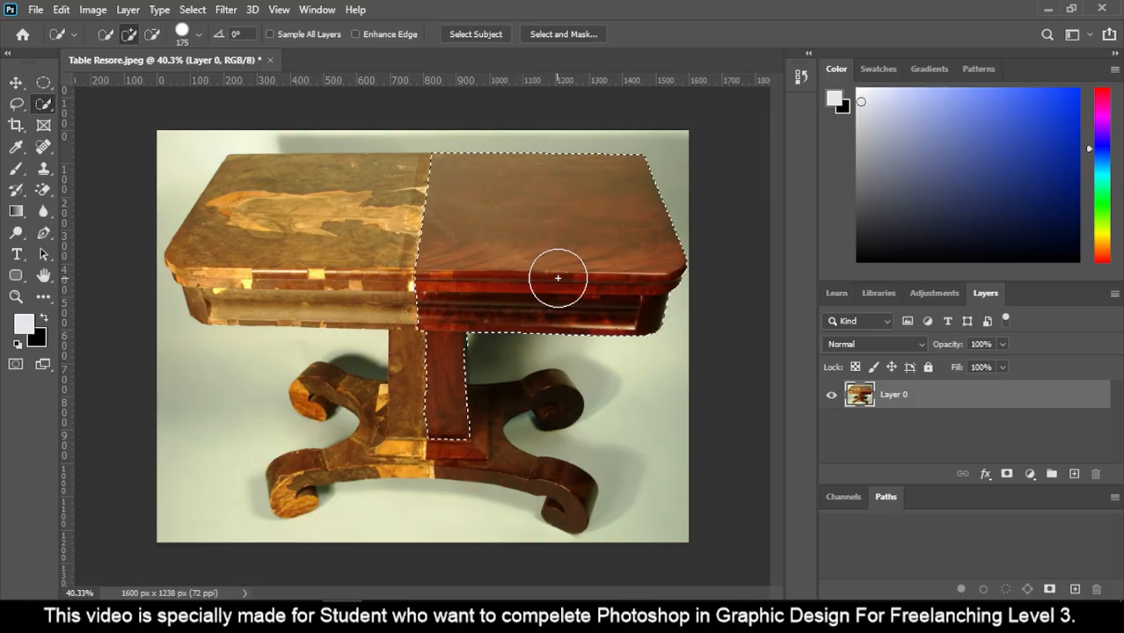
Add the restored half of the pedestal base and its two scroll feet to the selection using a smaller brush
key(bracketleft)
key(bracketleft)
key(bracketleft)
key(bracketleft)
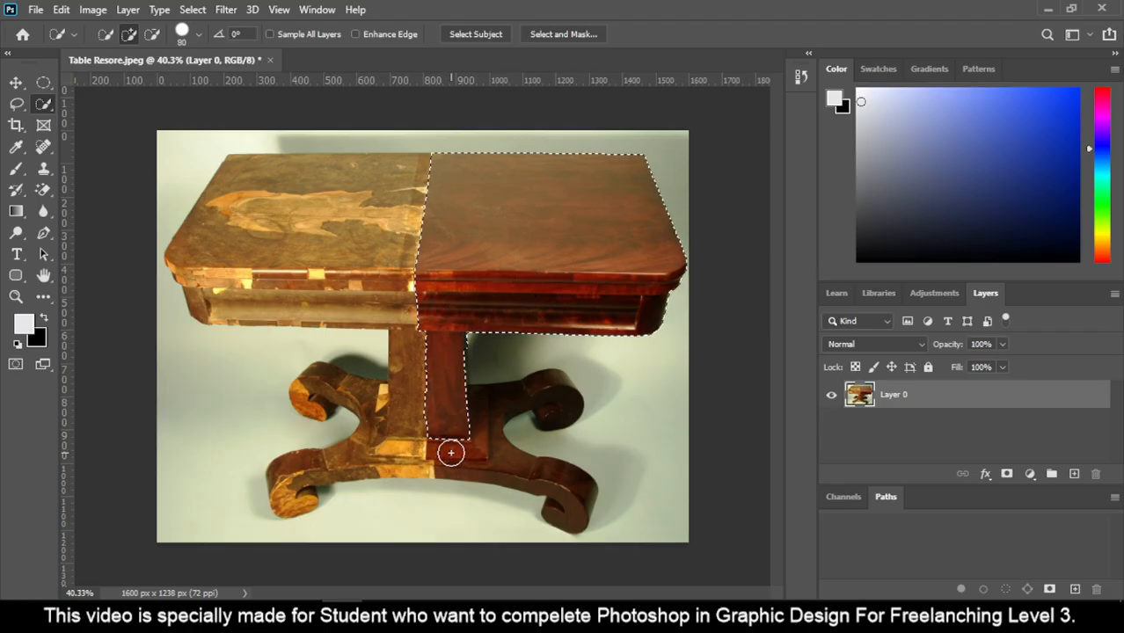
mouse_move(447, 450)
mouse_down()
mouse_move(498, 459)
mouse_move(553, 371)
mouse_move(568, 403)
mouse_move(491, 470)
mouse_up()
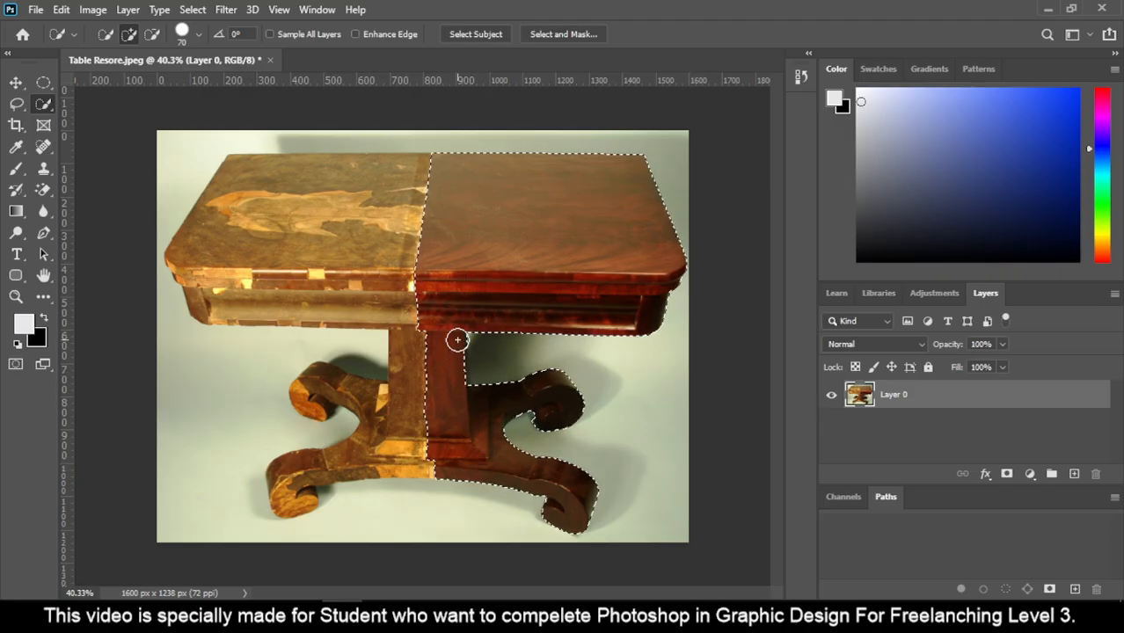
Subtract the dark background strip beside the column from the selection with a 25 px brush, and refine the column's edge by adding with a 15 px brush
scroll(460, 322, up, 10)
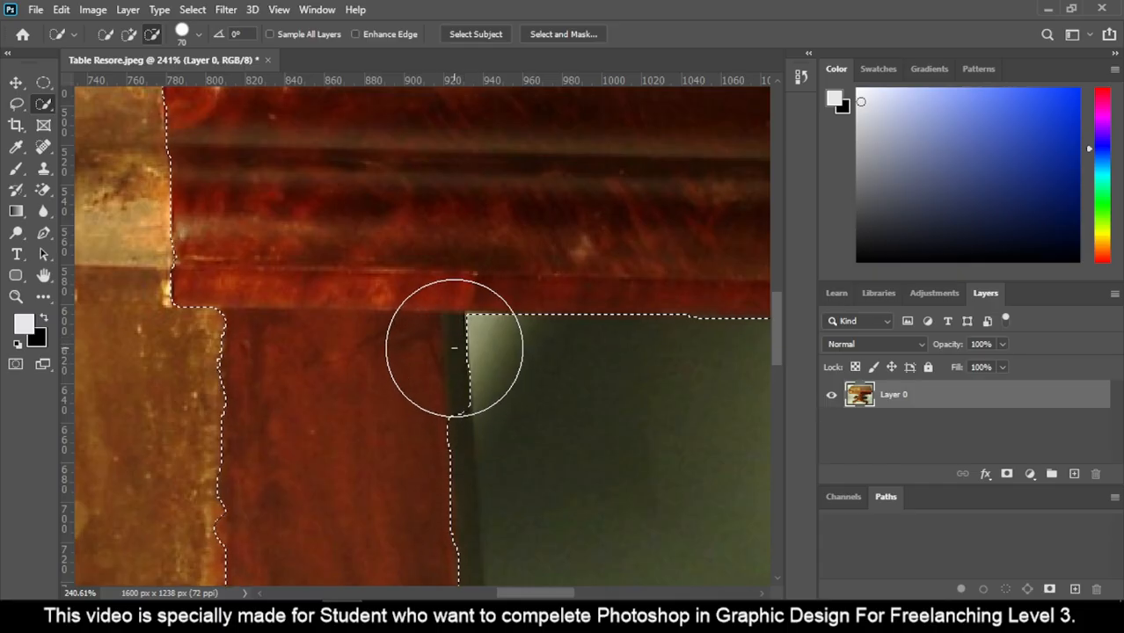
drag(523, 413, 477, 281)
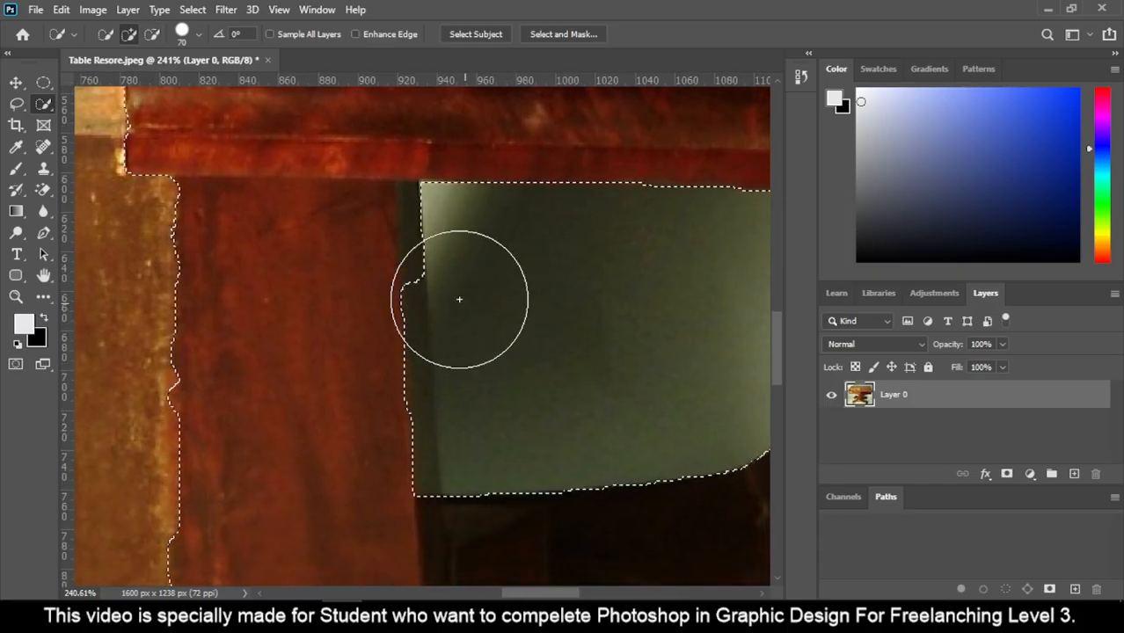
click(151, 35)
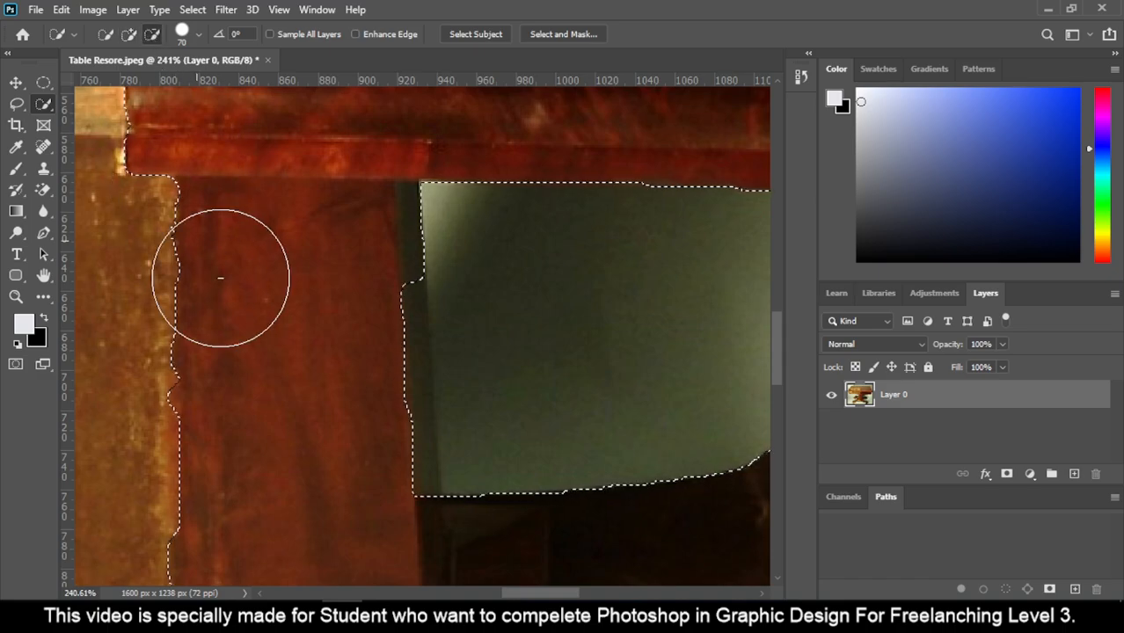
key(bracketleft)
key(bracketleft)
key(bracketleft)
key(bracketleft)
key(bracketleft)
key(bracketleft)
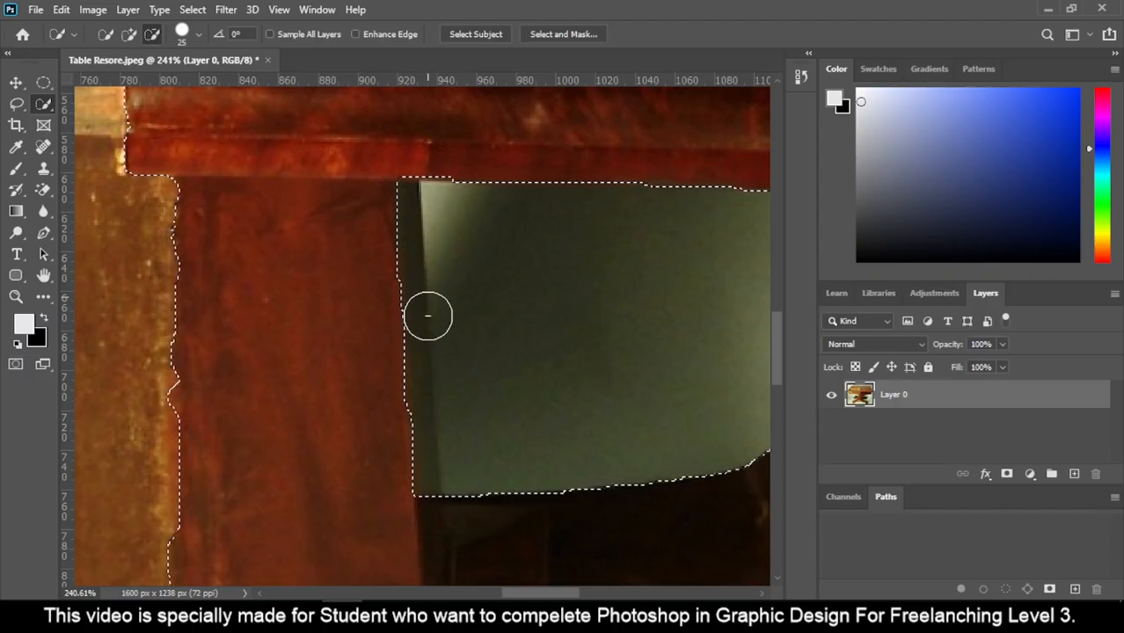
drag(429, 400, 435, 449)
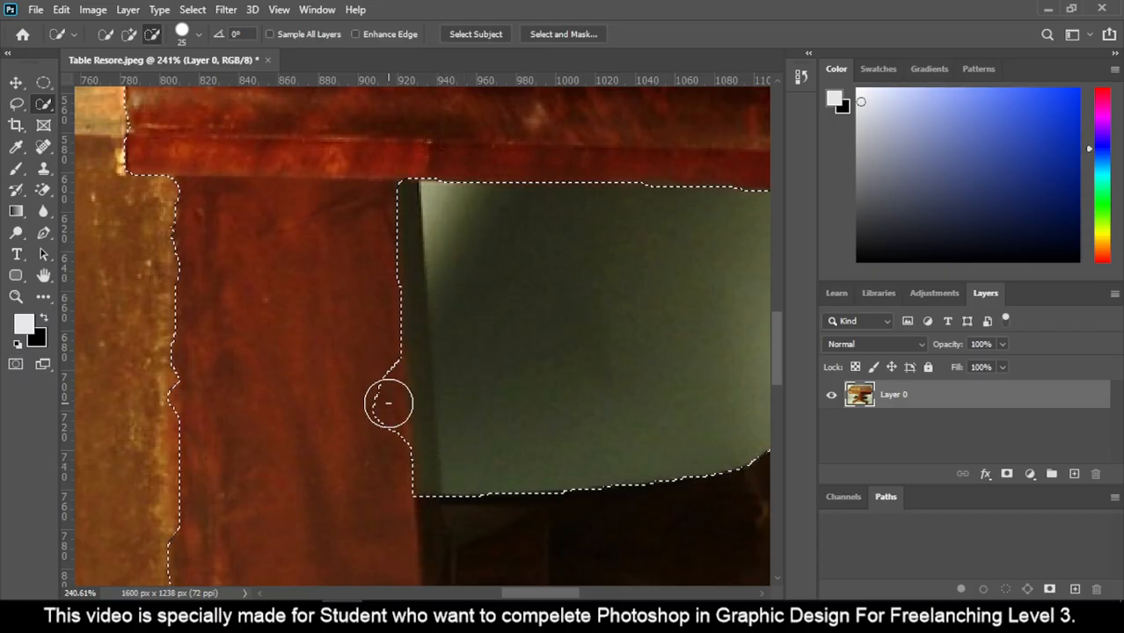
key(bracketleft)
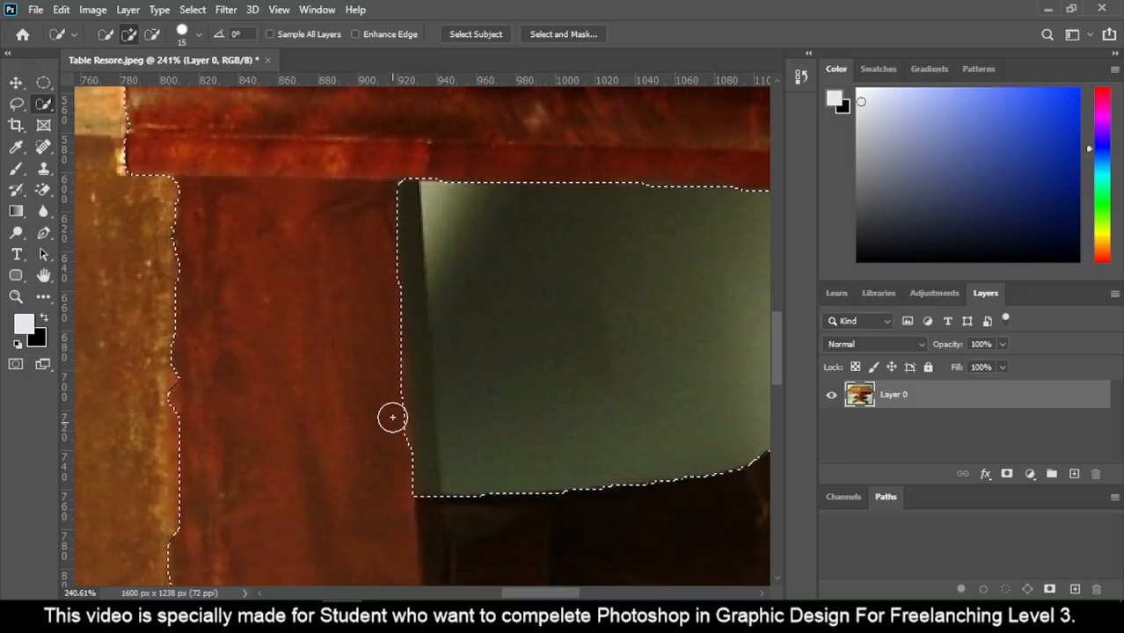
drag(392, 393, 384, 195)
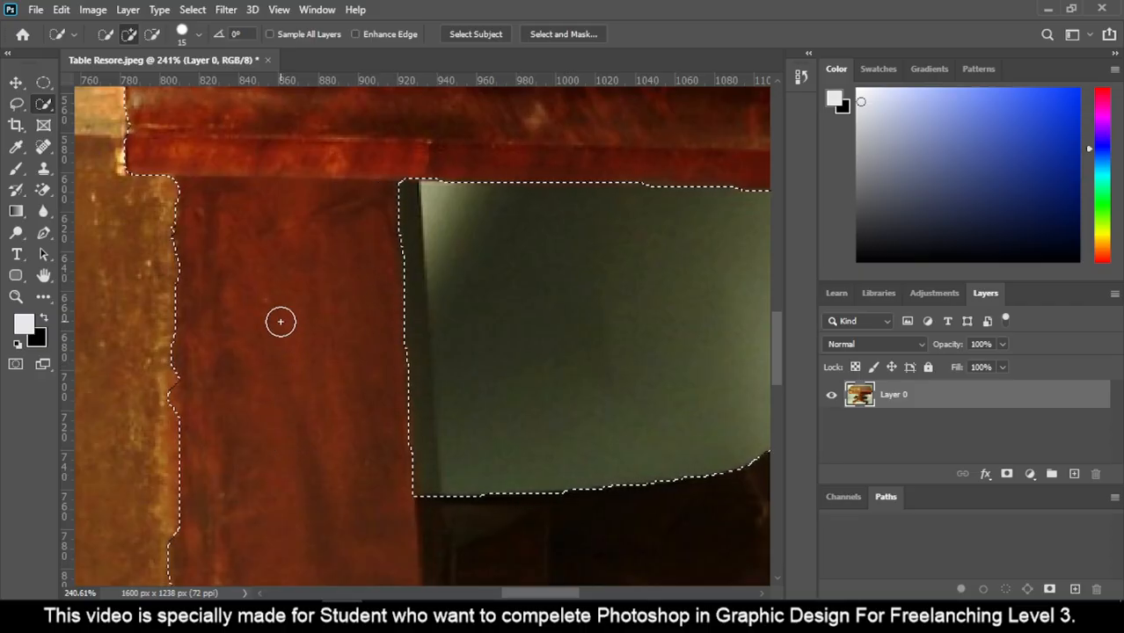
Subtract the damaged-wood spill along the upper column's centre seam from the selection with the 15 px Quick Selection brush
drag(279, 319, 582, 253)
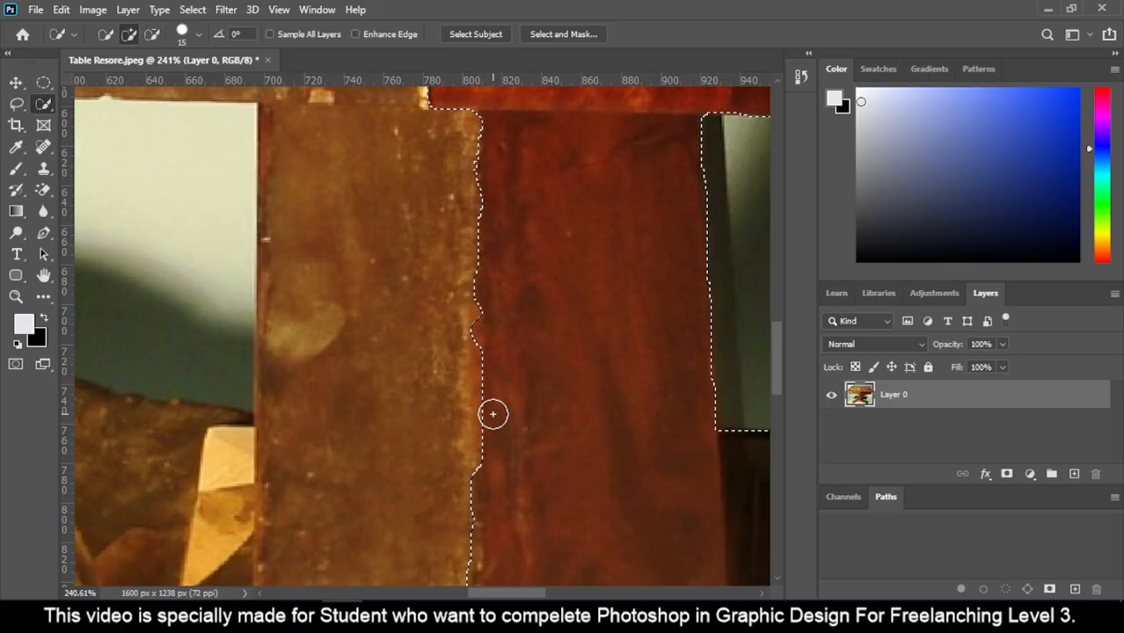
click(152, 35)
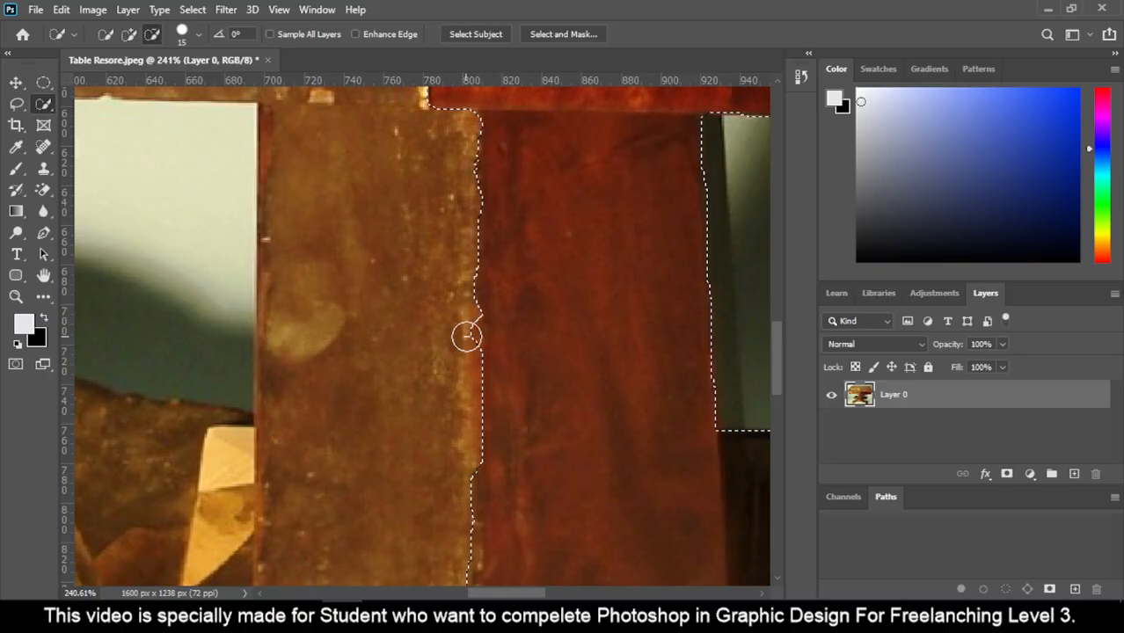
mouse_move(465, 336)
mouse_down()
mouse_move(462, 323)
mouse_move(459, 348)
mouse_up()
drag(456, 153, 460, 128)
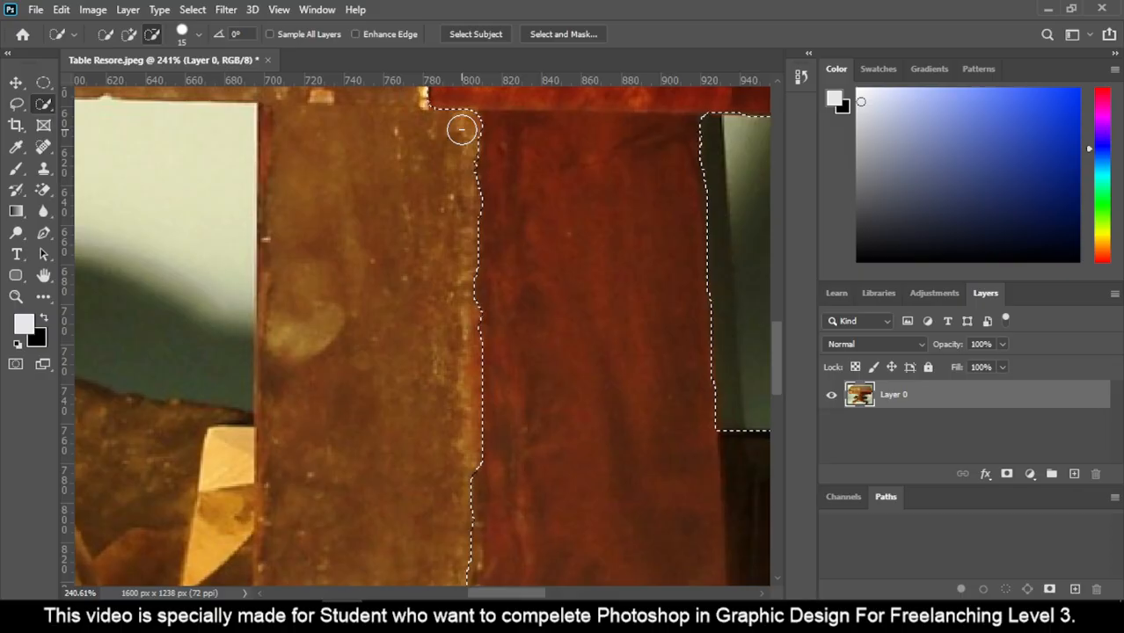
drag(471, 454, 468, 490)
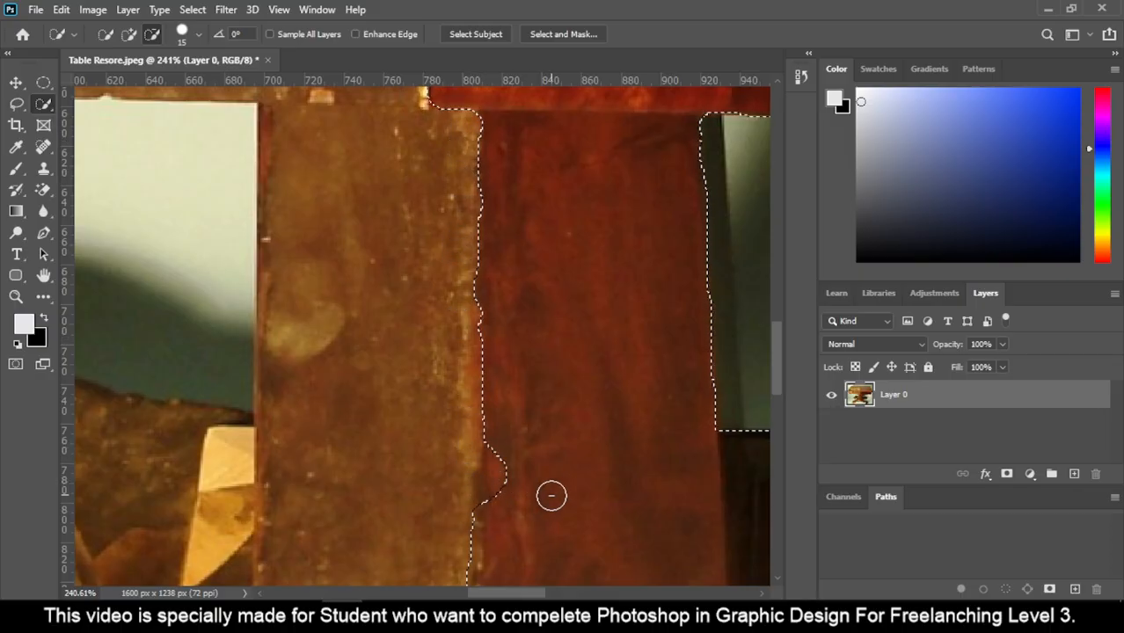
Subtract the damaged edge along the lower column's seam, then add the over-removed restored wood back to the selection
key(space)
drag(564, 516, 537, 221)
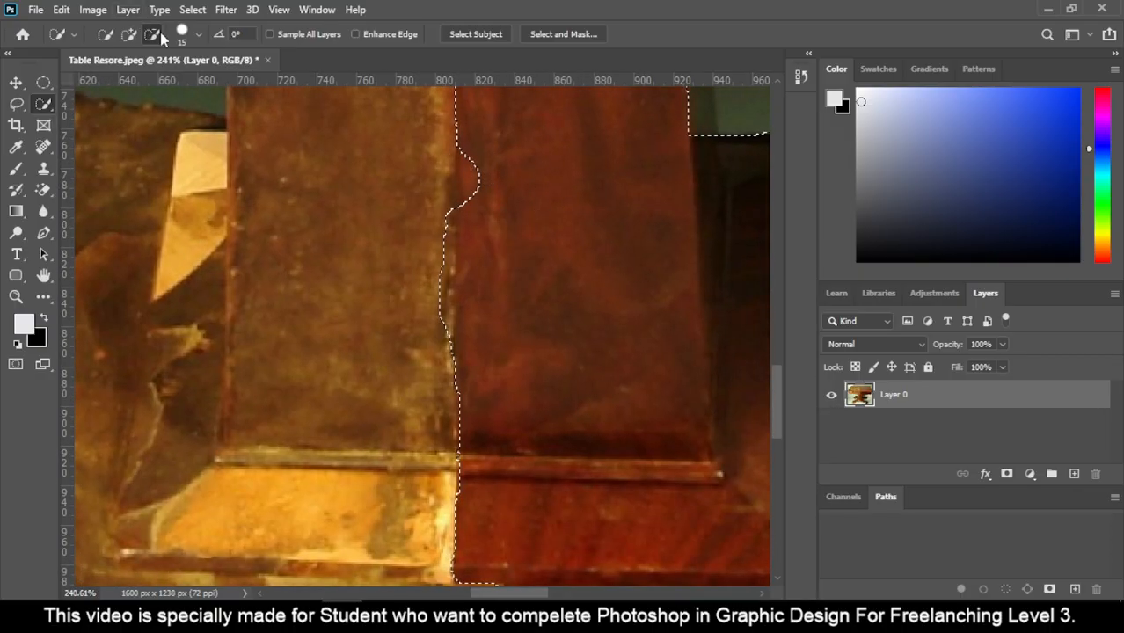
drag(472, 140, 468, 244)
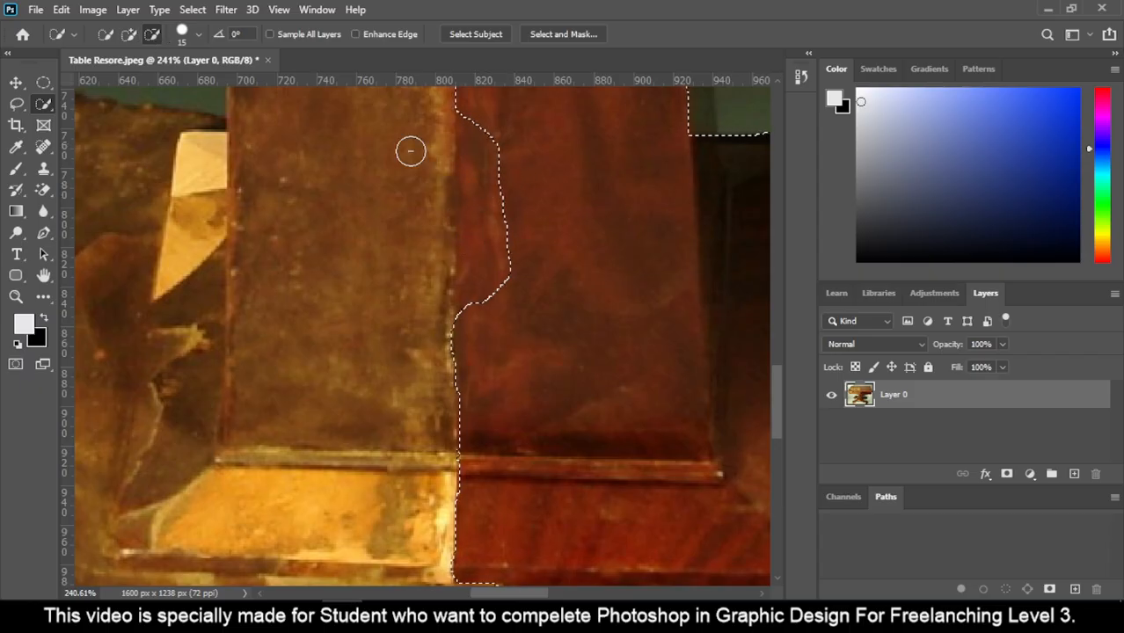
drag(496, 118, 484, 341)
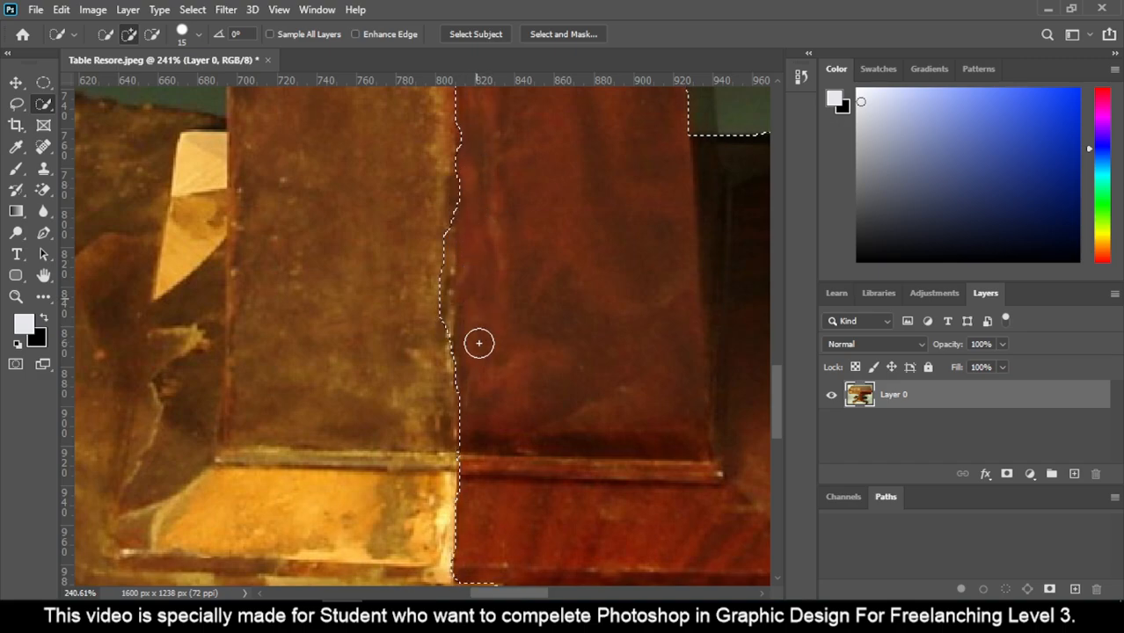
mouse_move(519, 382)
mouse_down()
mouse_move(531, 298)
mouse_move(514, 449)
mouse_up()
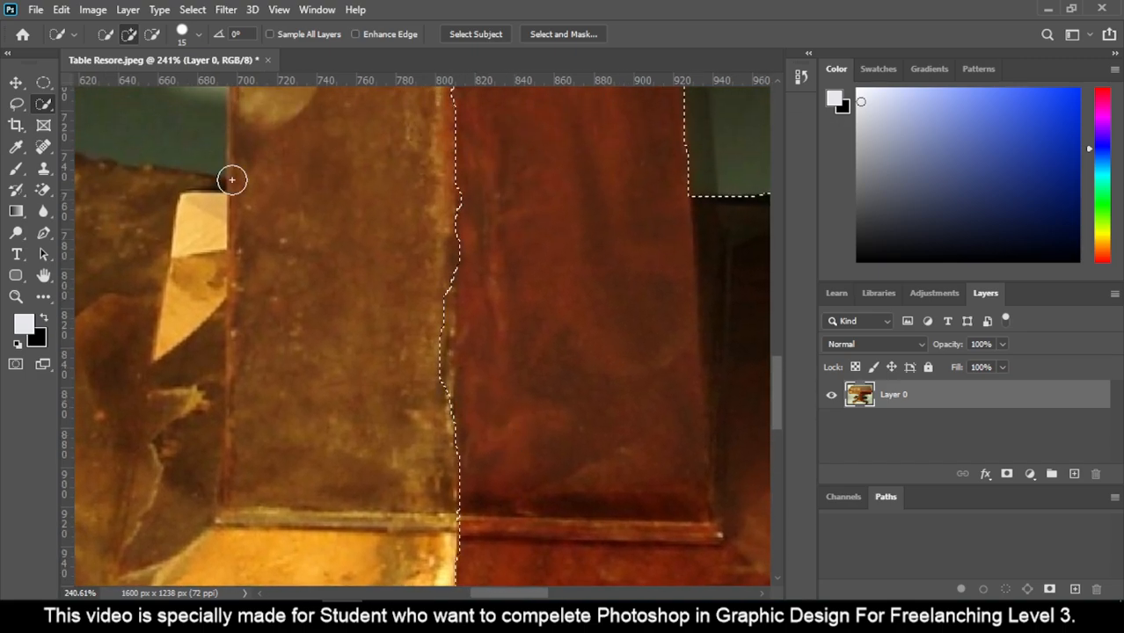
Subtract the uneven damaged strip along the column's seam from the selection with a Polygonal Lasso outline running from the apron to the base moulding
click(17, 104)
right_click(17, 104)
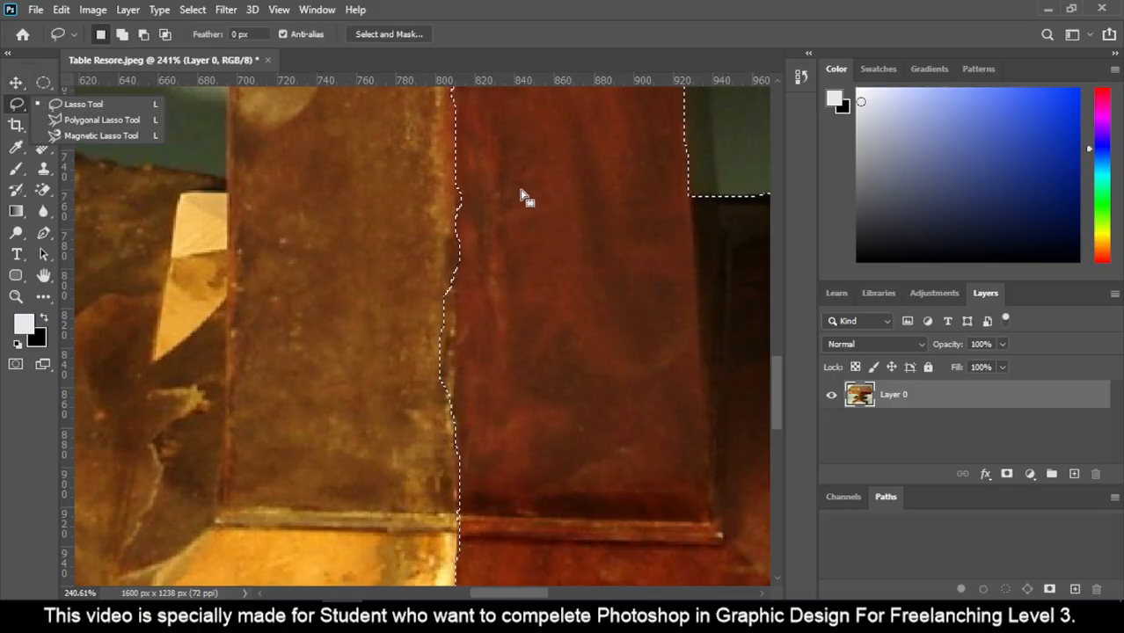
scroll(459, 274, down, 2)
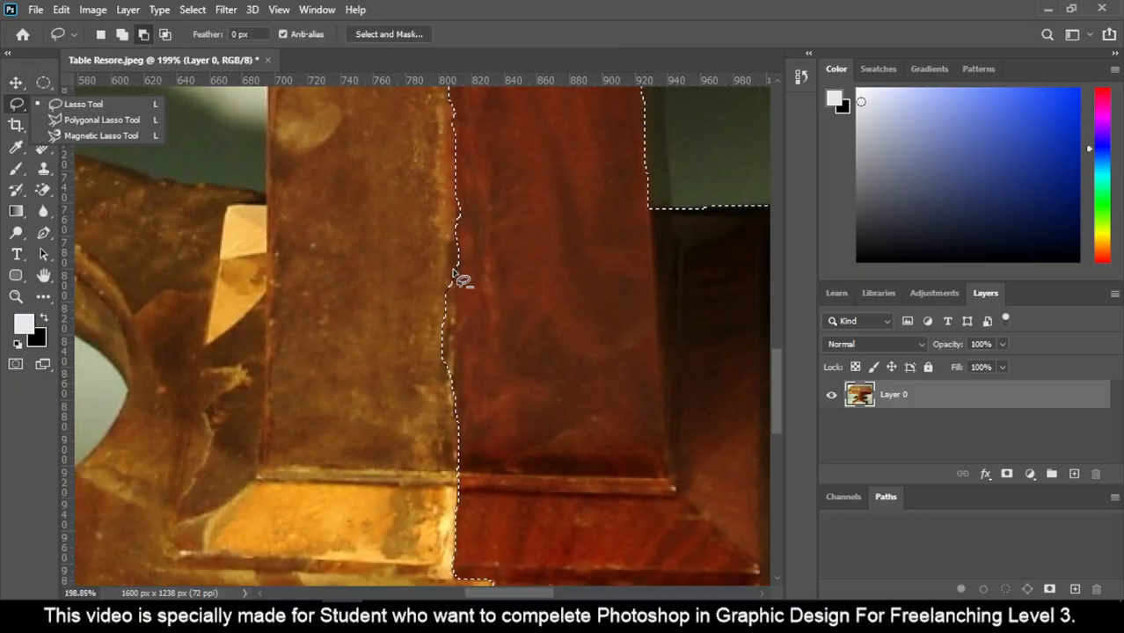
drag(536, 179, 506, 341)
scroll(502, 330, down, 1)
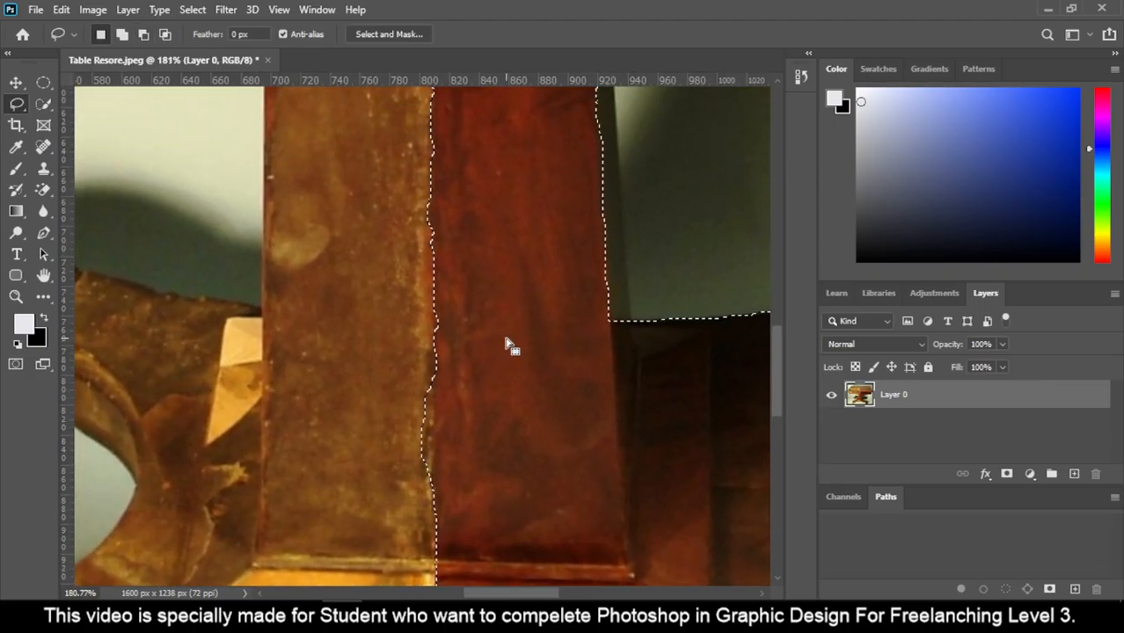
drag(22, 106, 92, 118)
drag(508, 456, 514, 328)
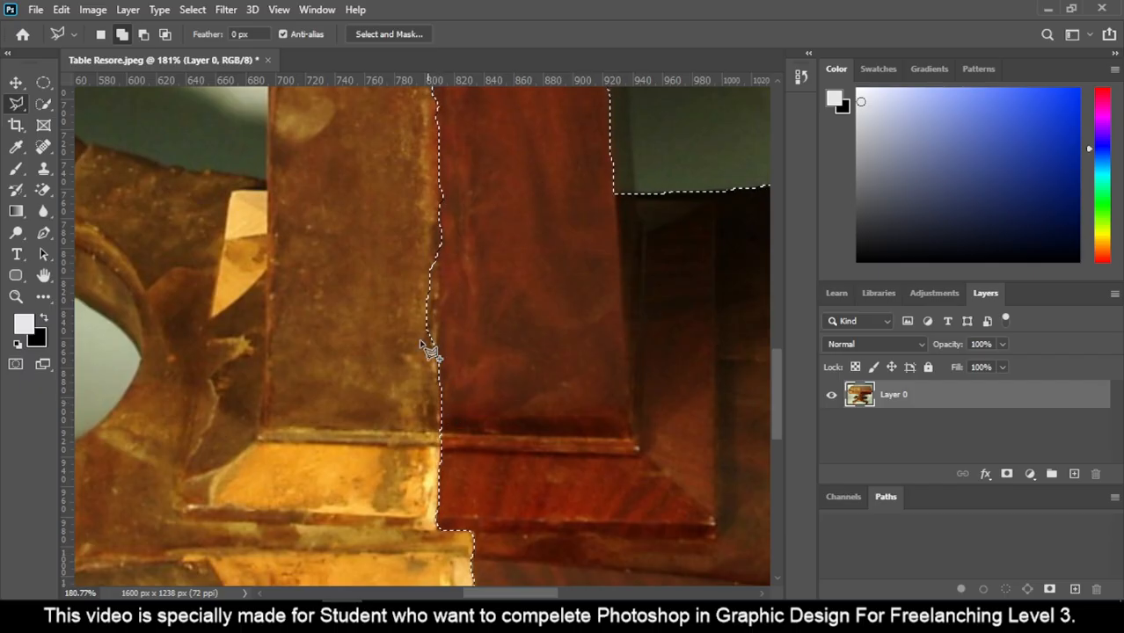
click(144, 33)
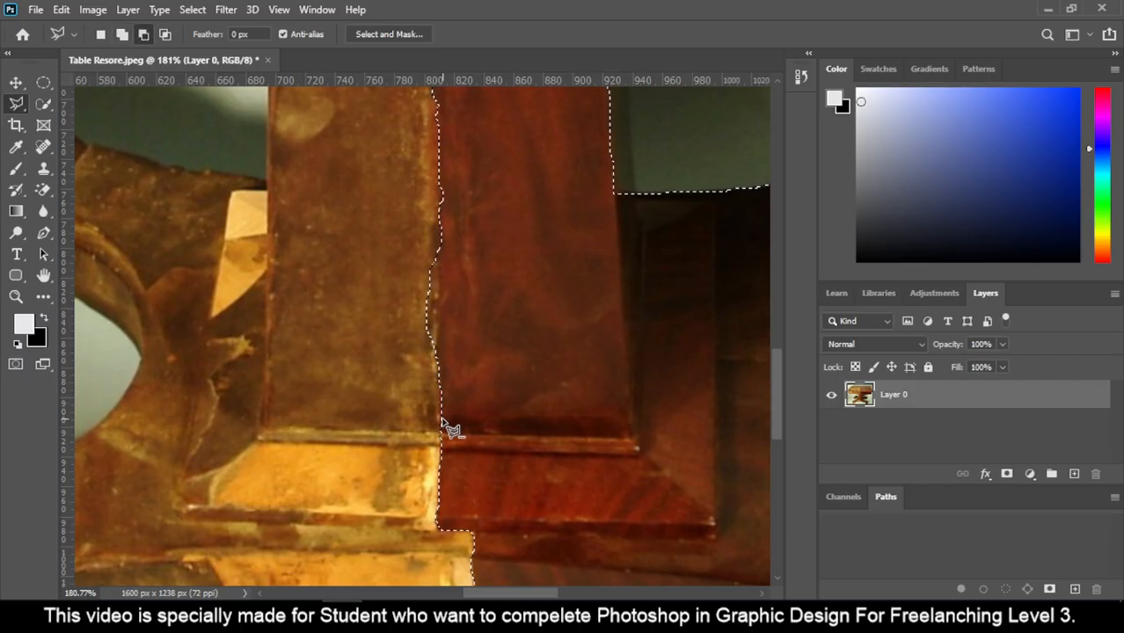
click(441, 421)
drag(443, 162, 428, 408)
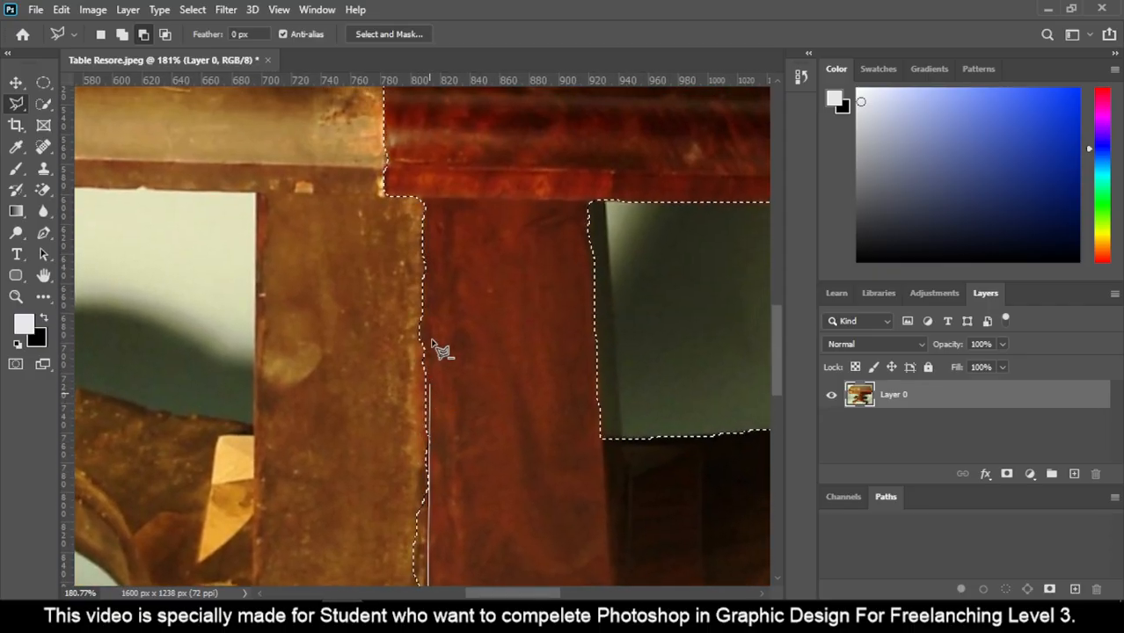
click(424, 198)
click(345, 197)
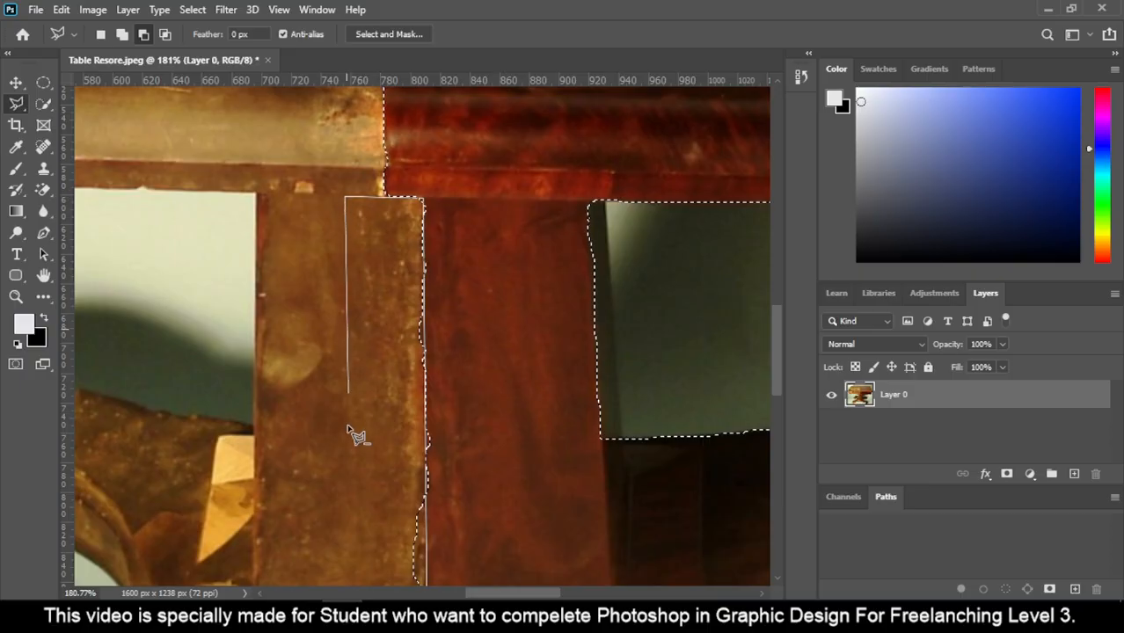
click(344, 534)
mouse_move(368, 532)
mouse_down()
mouse_move(442, 53)
mouse_move(424, 174)
mouse_up()
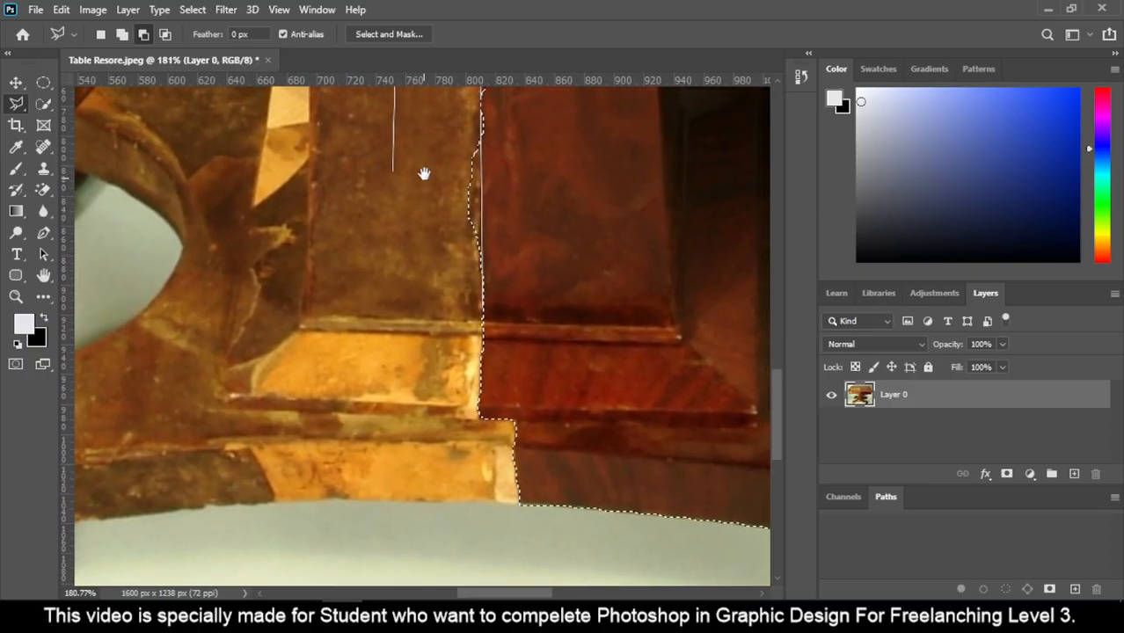
click(397, 332)
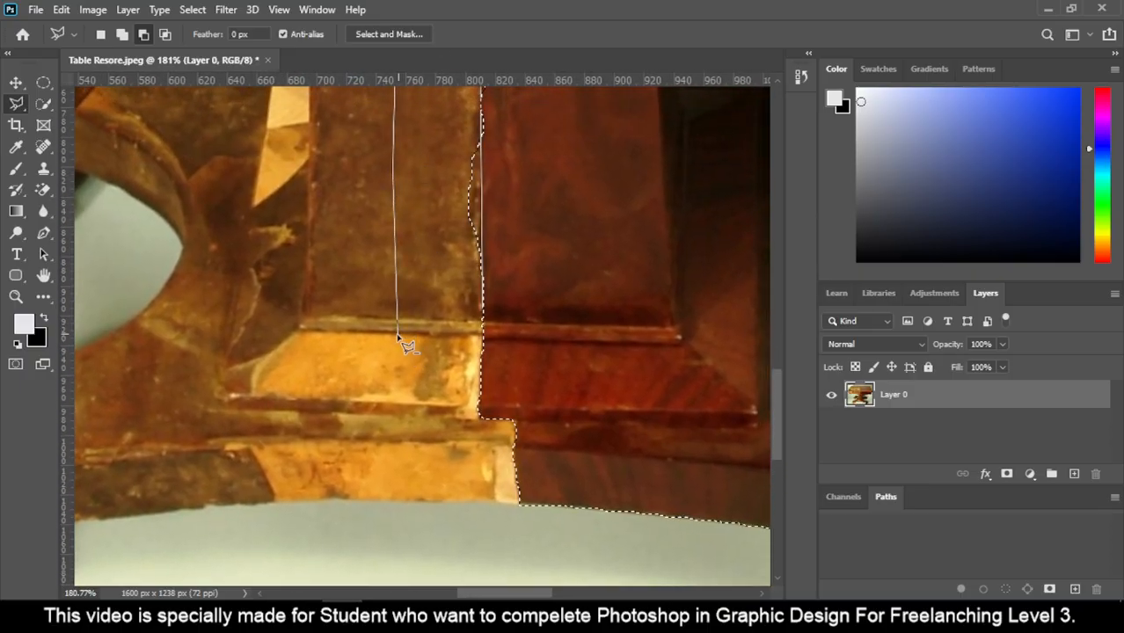
double_click(482, 315)
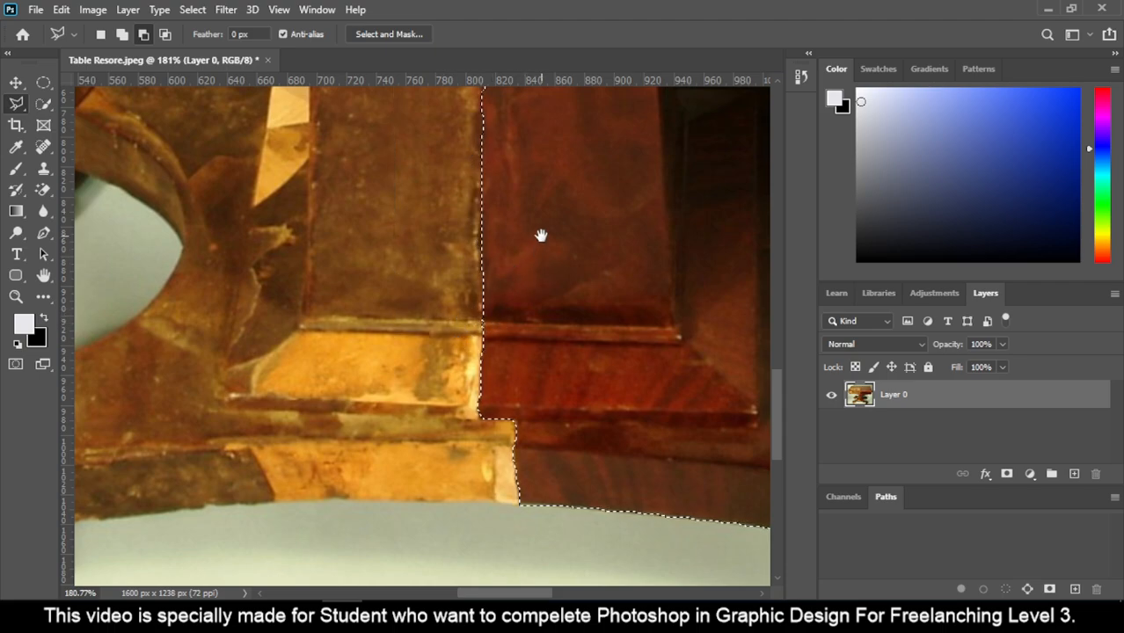
Switch back to the Quick Selection tool and check the selection outline along the column and around the restored half
drag(541, 236, 447, 396)
mouse_move(432, 191)
mouse_down()
mouse_move(467, 296)
mouse_move(463, 374)
mouse_up()
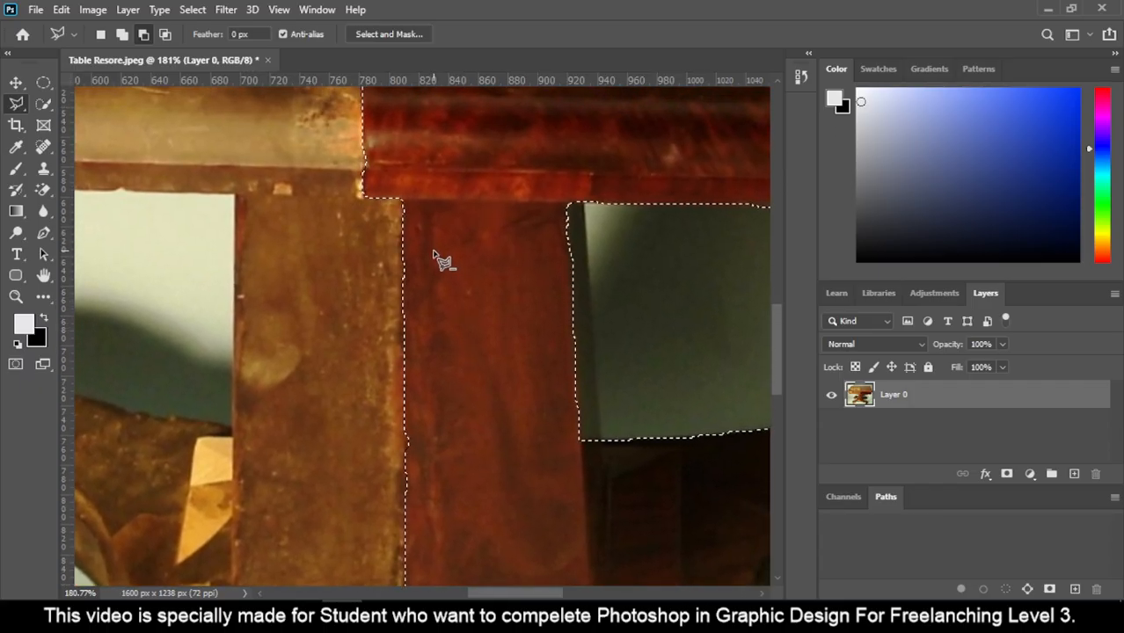
click(46, 104)
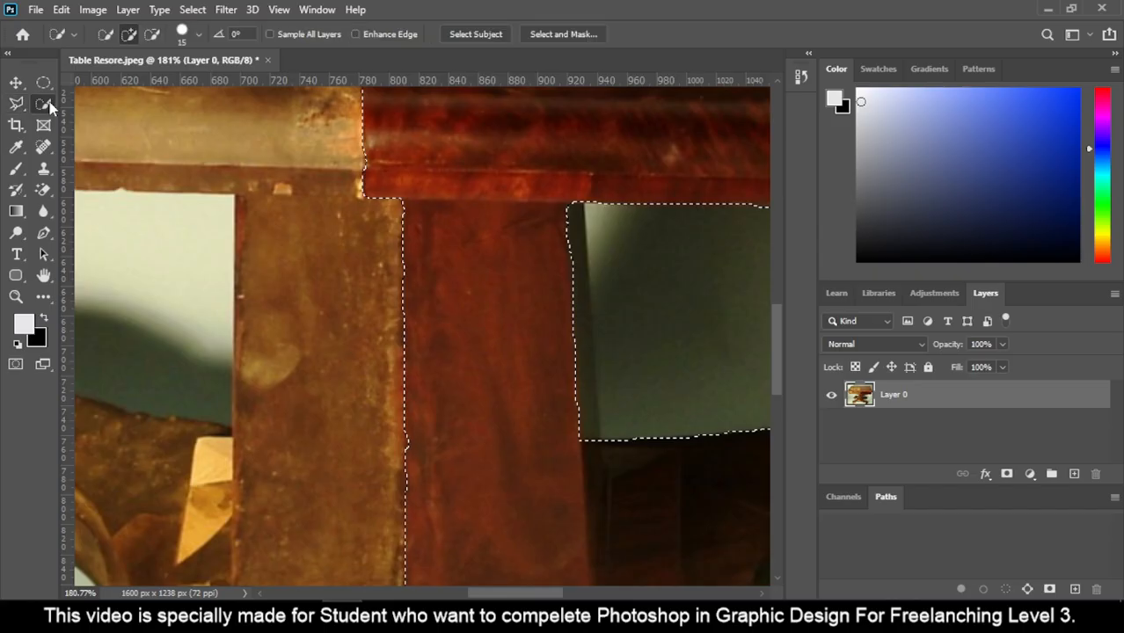
right_click(48, 105)
click(96, 115)
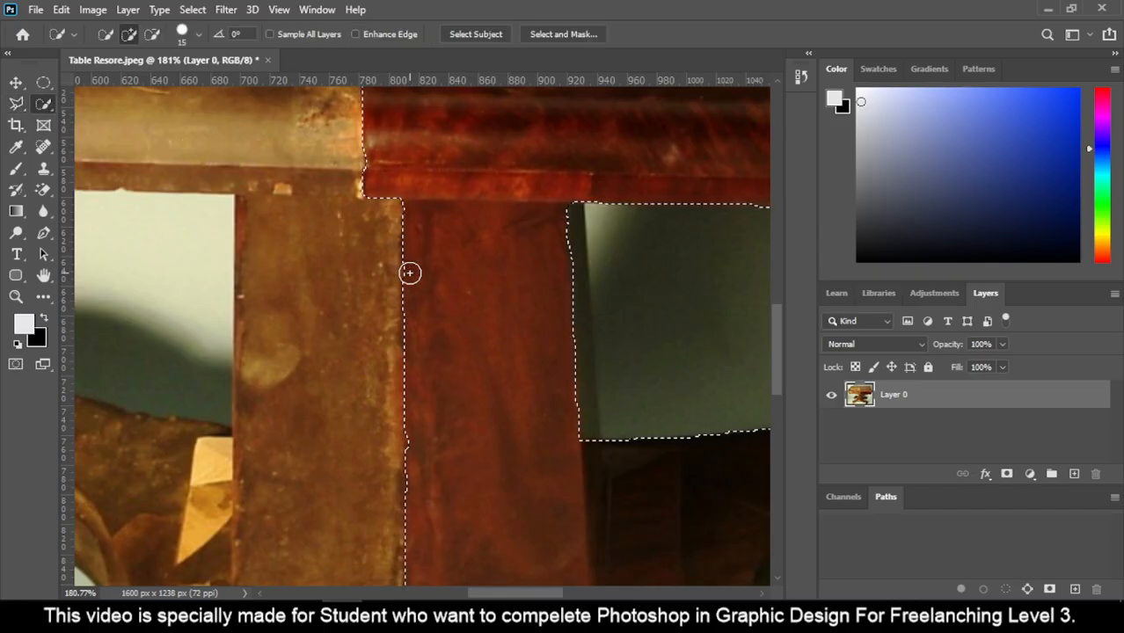
scroll(497, 263, down, 5)
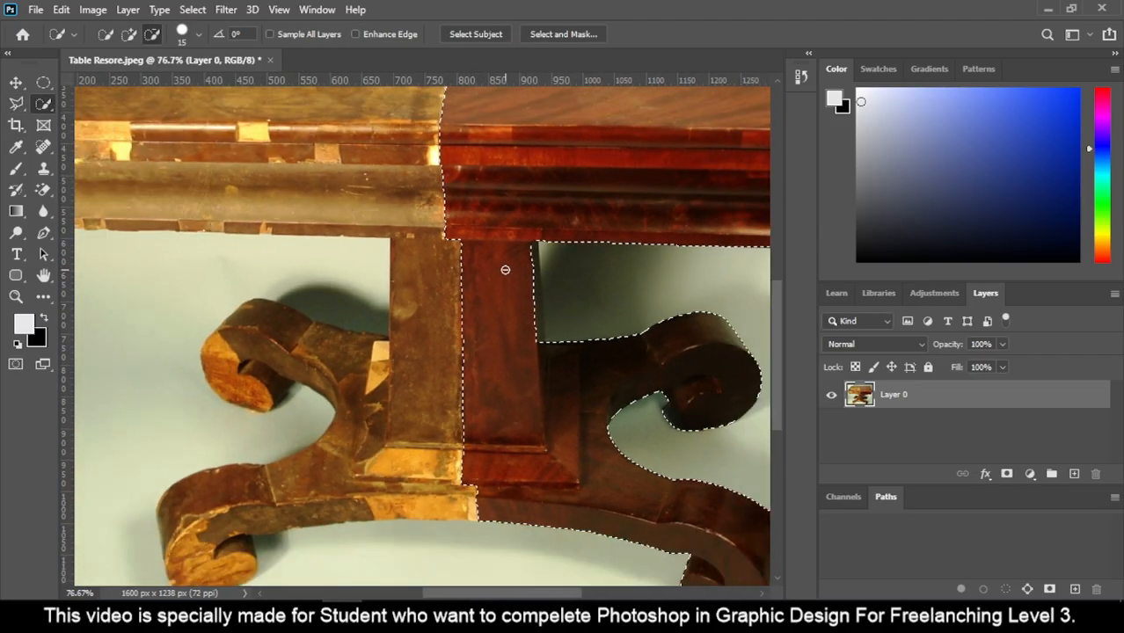
scroll(504, 270, down, 3)
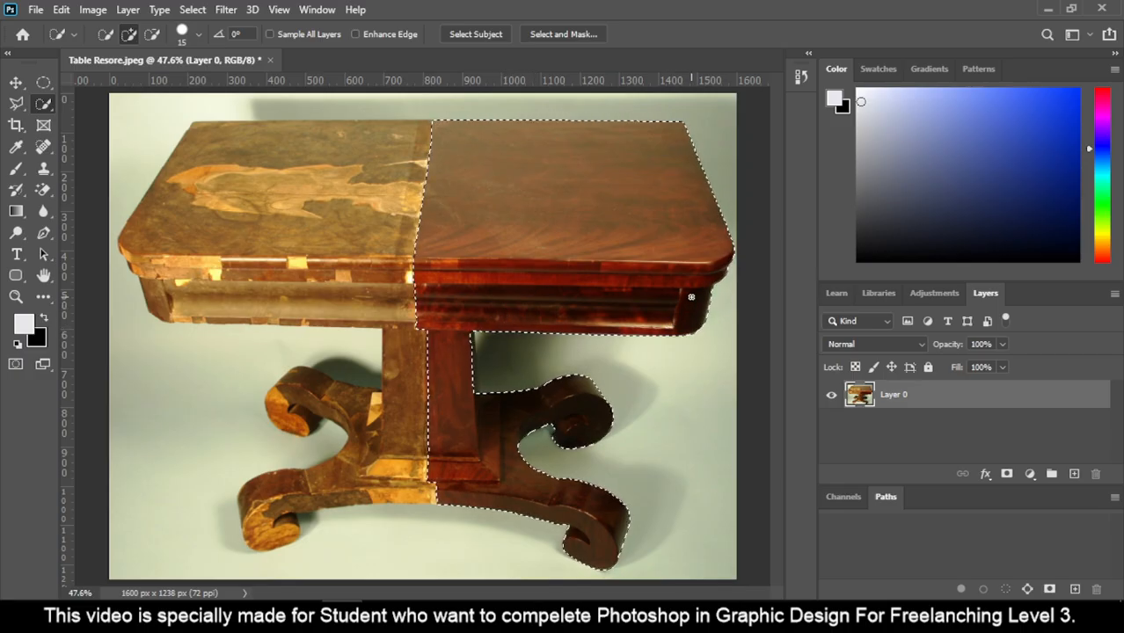
Rename the photo layer as Main and copy the selected restored half of the table to a new layer
double_click(894, 395)
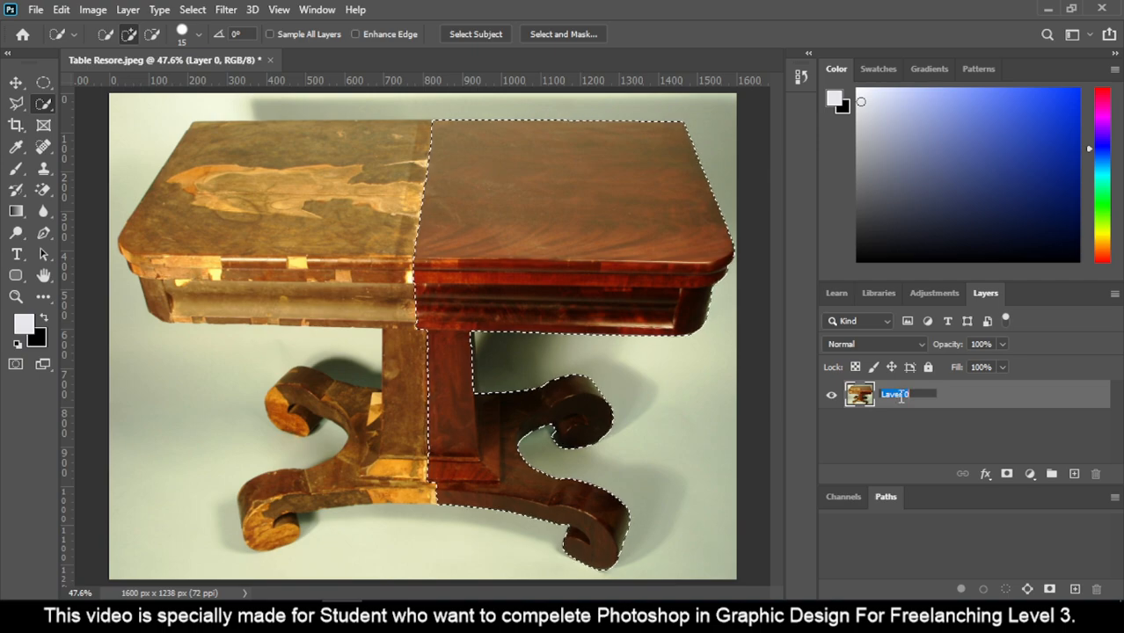
key(Return)
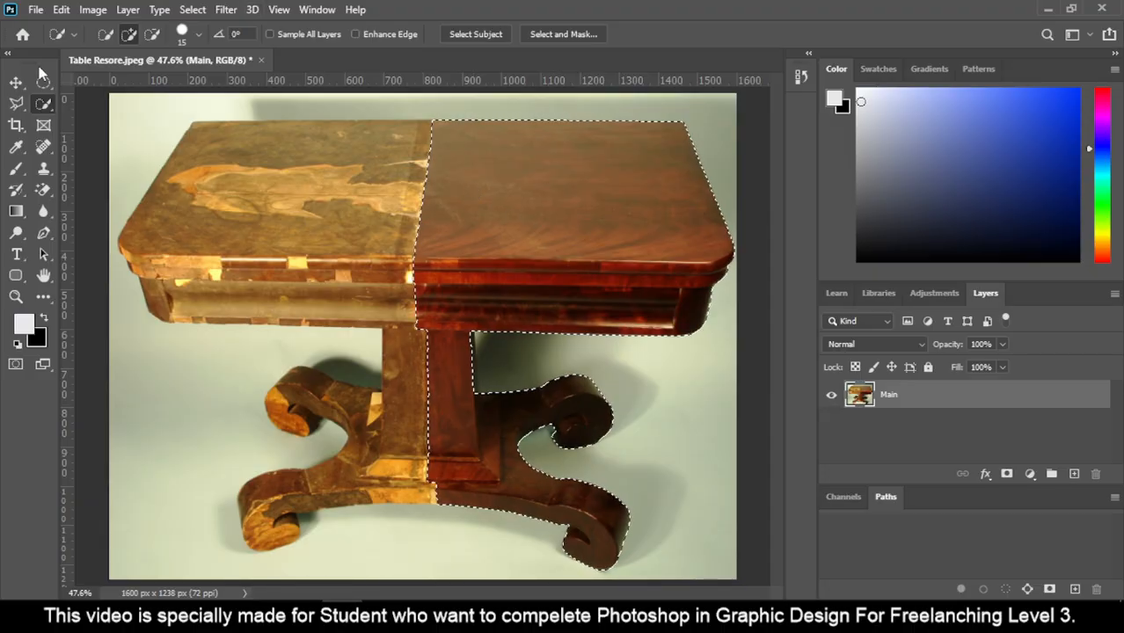
click(14, 83)
click(41, 104)
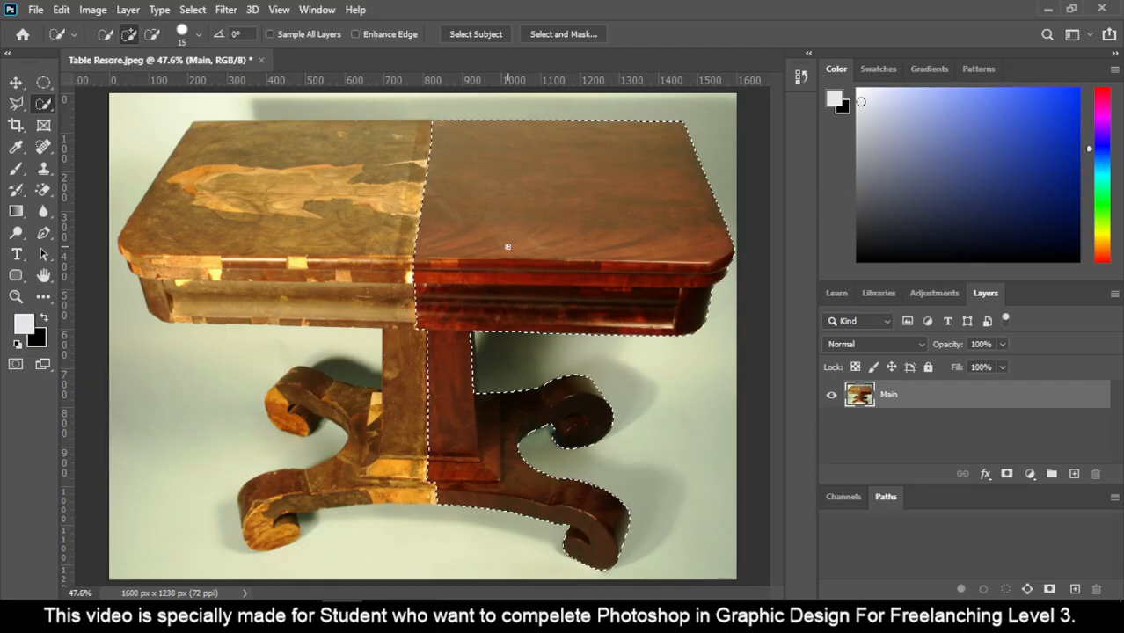
key(ctrl+j)
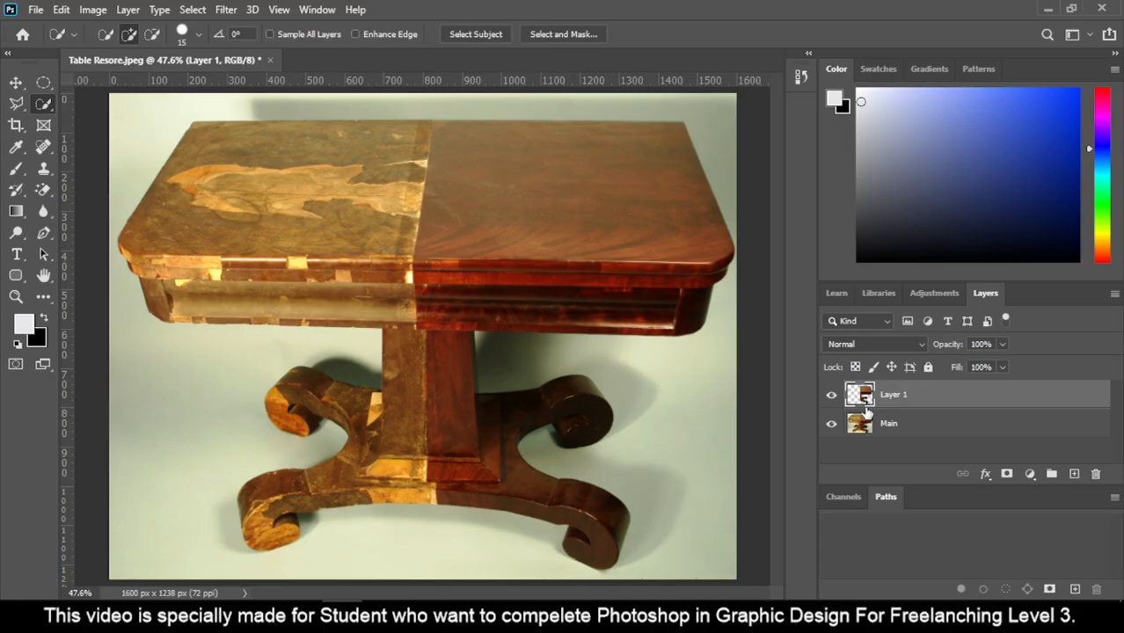
Toggle the Main layer's visibility to inspect the copied table half on its own
click(832, 425)
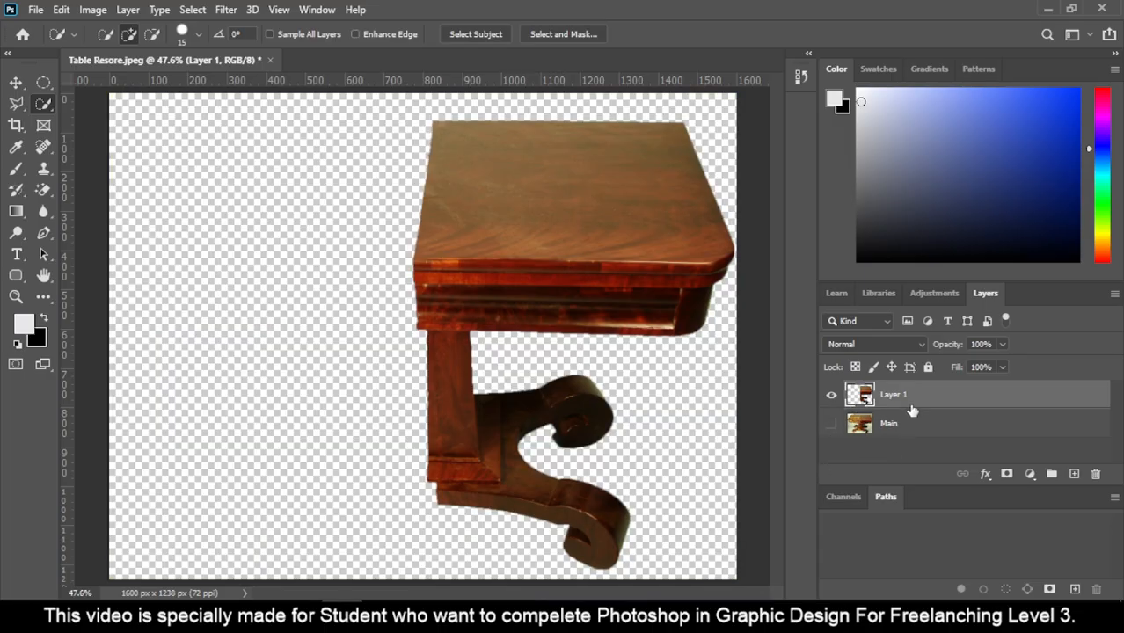
click(833, 428)
click(833, 428)
click(832, 426)
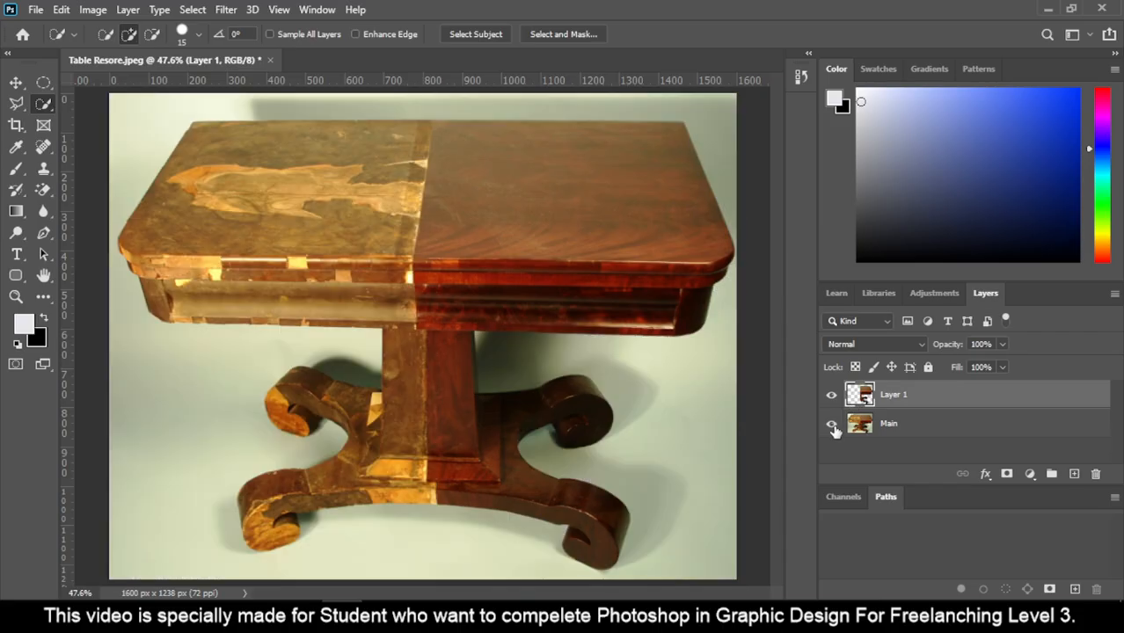
click(832, 426)
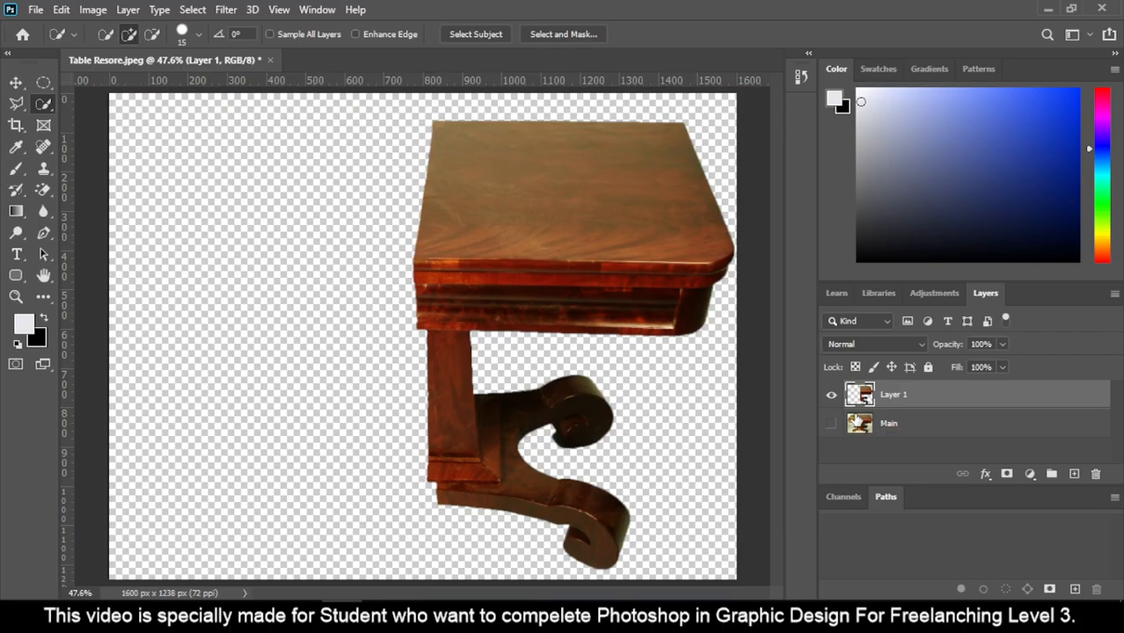
click(832, 427)
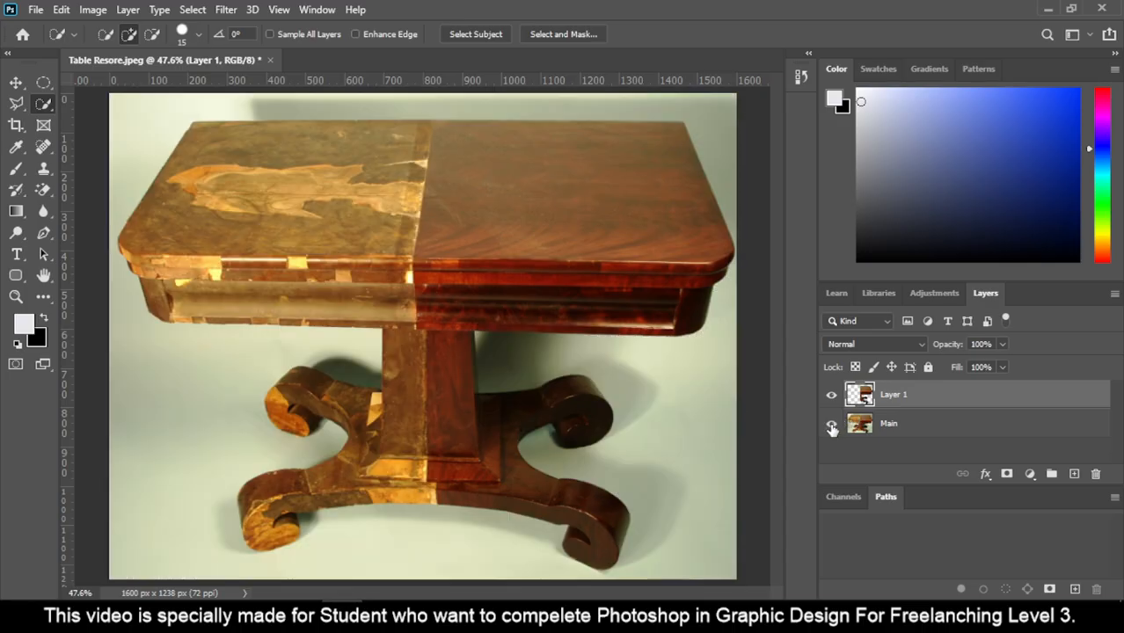
Rename the layer holding the copied table half as "table copy"
double_click(895, 396)
key(BackSpace)
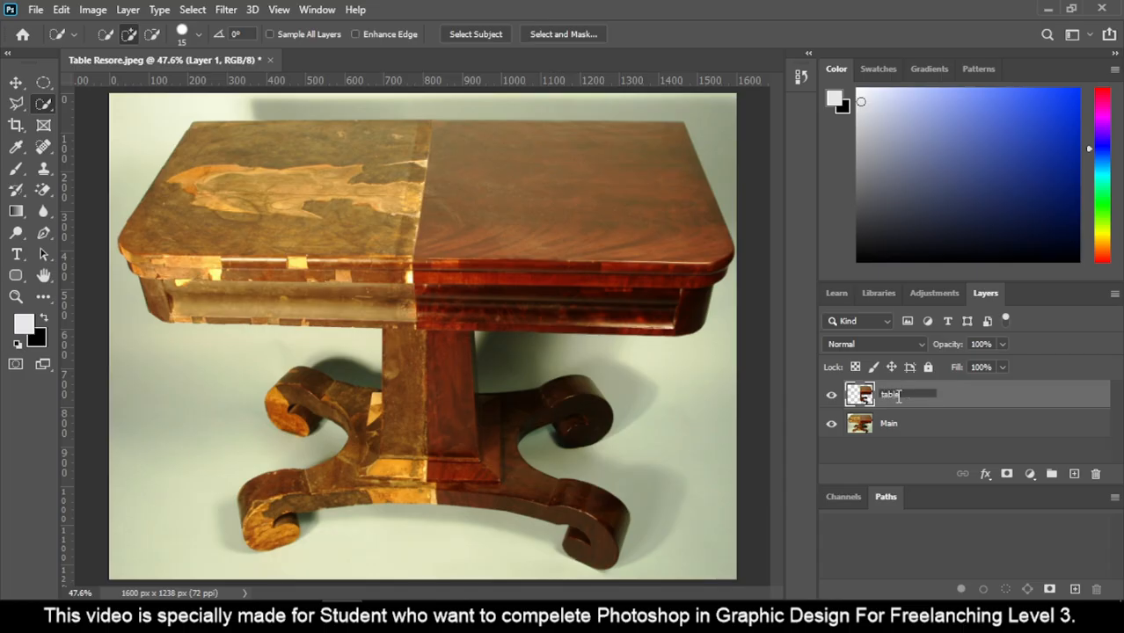
key(Return)
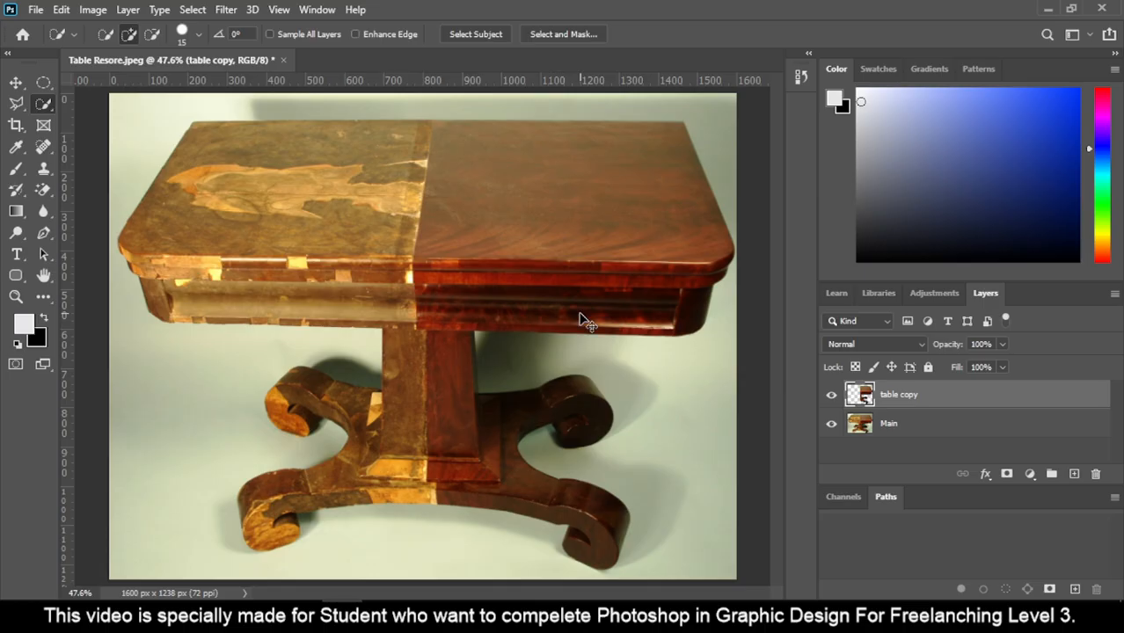
key(ctrl+t)
scroll(580, 319, down, 2)
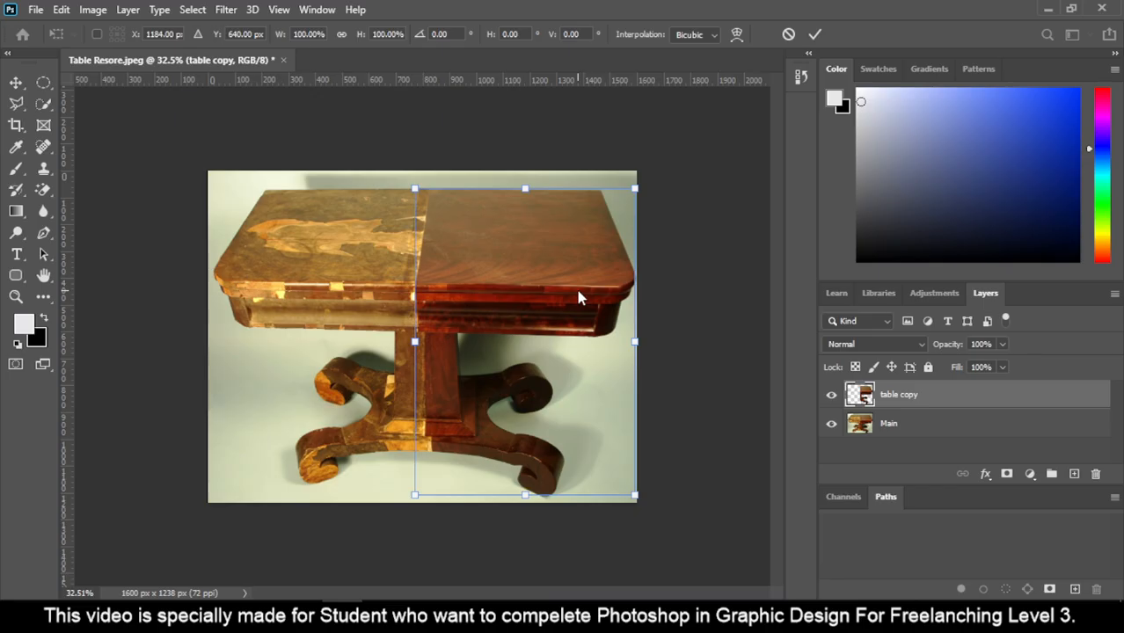
key(Return)
key(w)
Hide the Main layer to isolate the copied table half
click(831, 424)
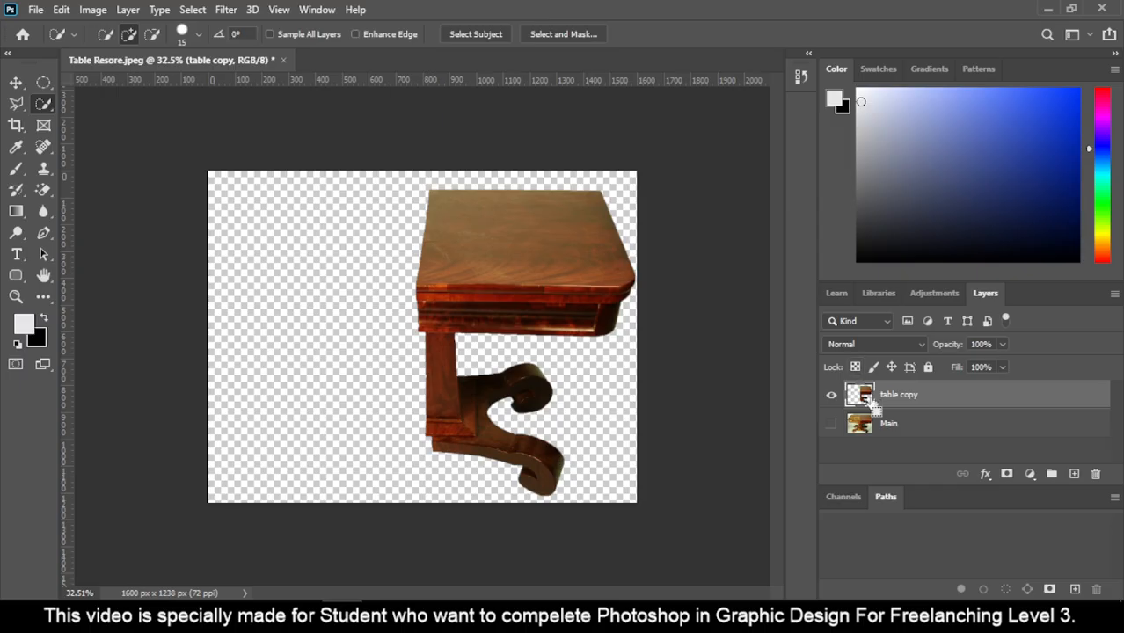
Show the Main layer again and flip the table copy layer horizontally with Free Transform
key(ctrl+t)
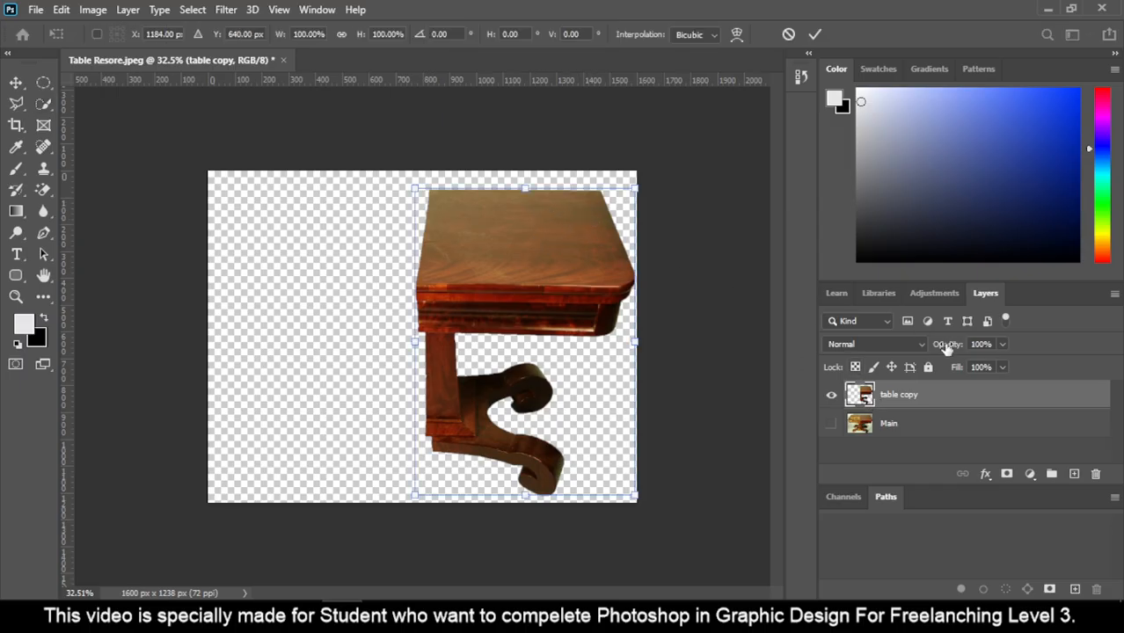
key(Return)
click(831, 424)
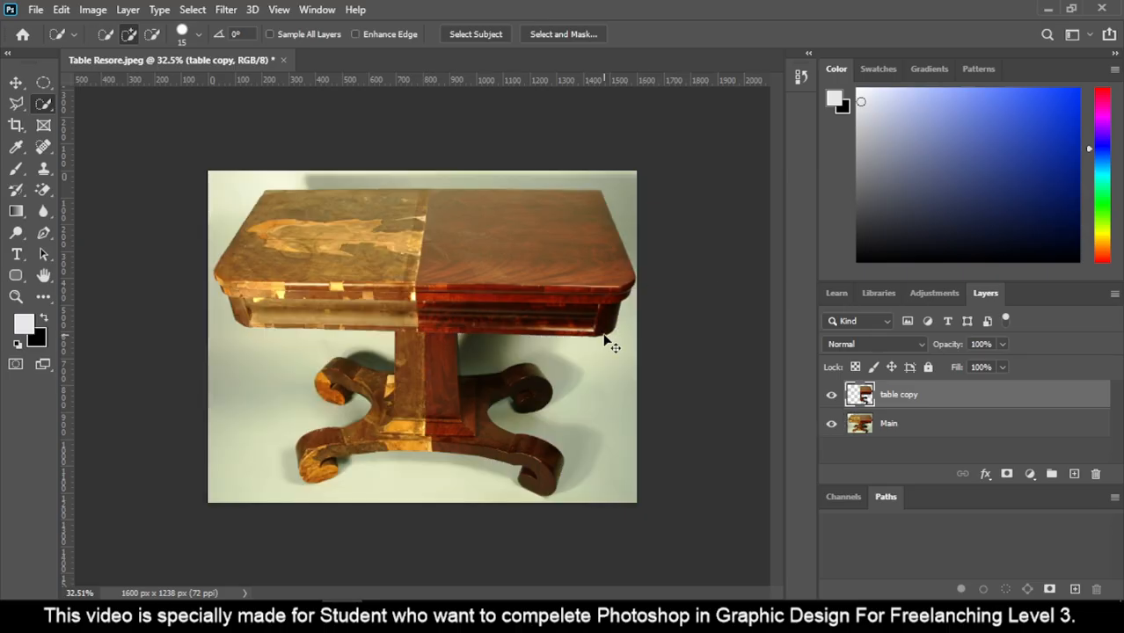
key(ctrl+t)
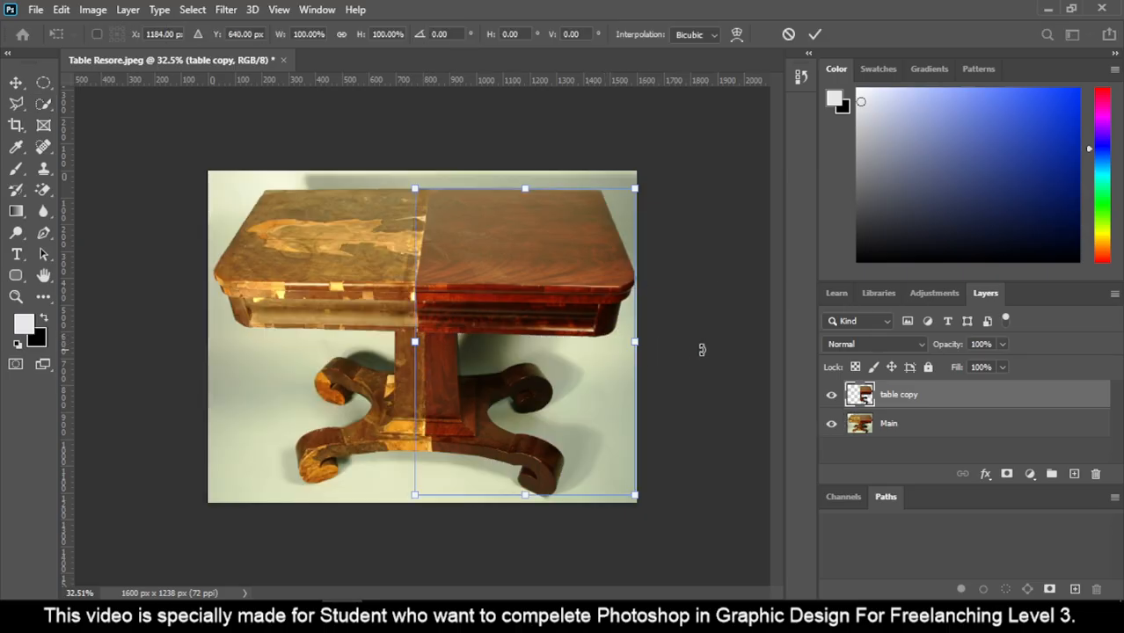
right_click(528, 266)
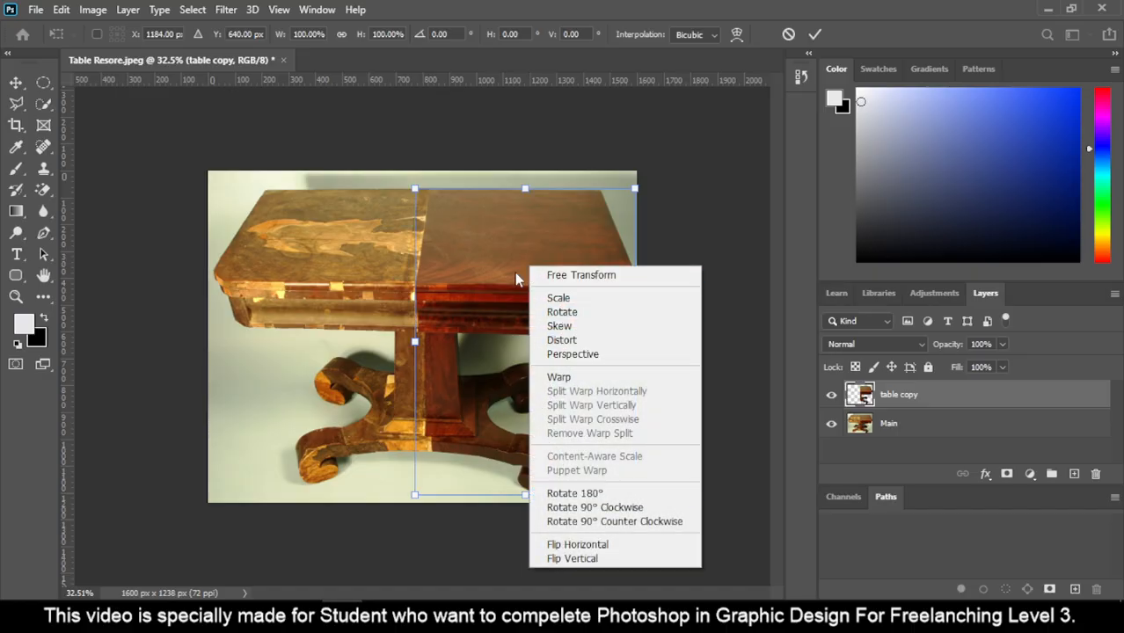
right_click(480, 253)
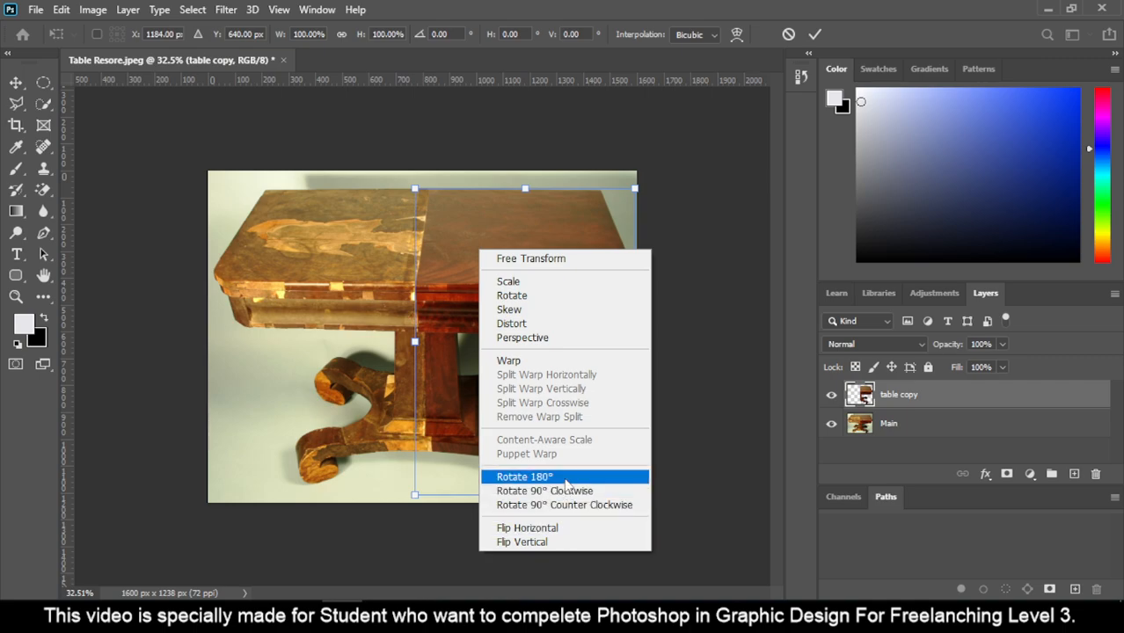
click(545, 530)
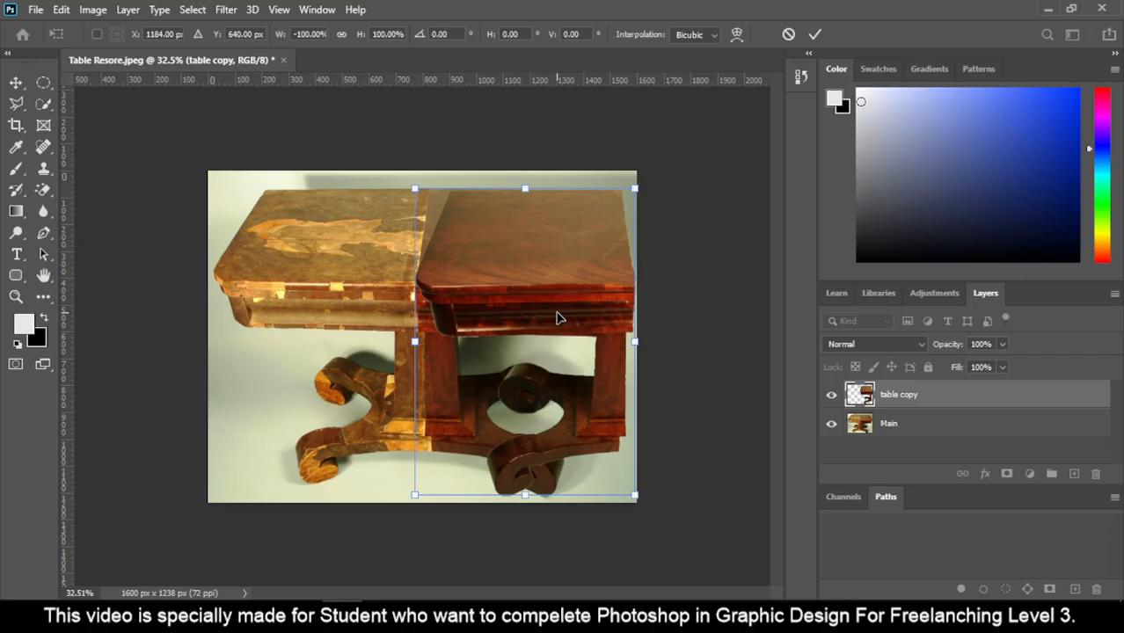
Move the flipped table half over the damaged left half to about X 460 px, Y 638 px, closing the gap at the centre seam
drag(556, 317, 341, 319)
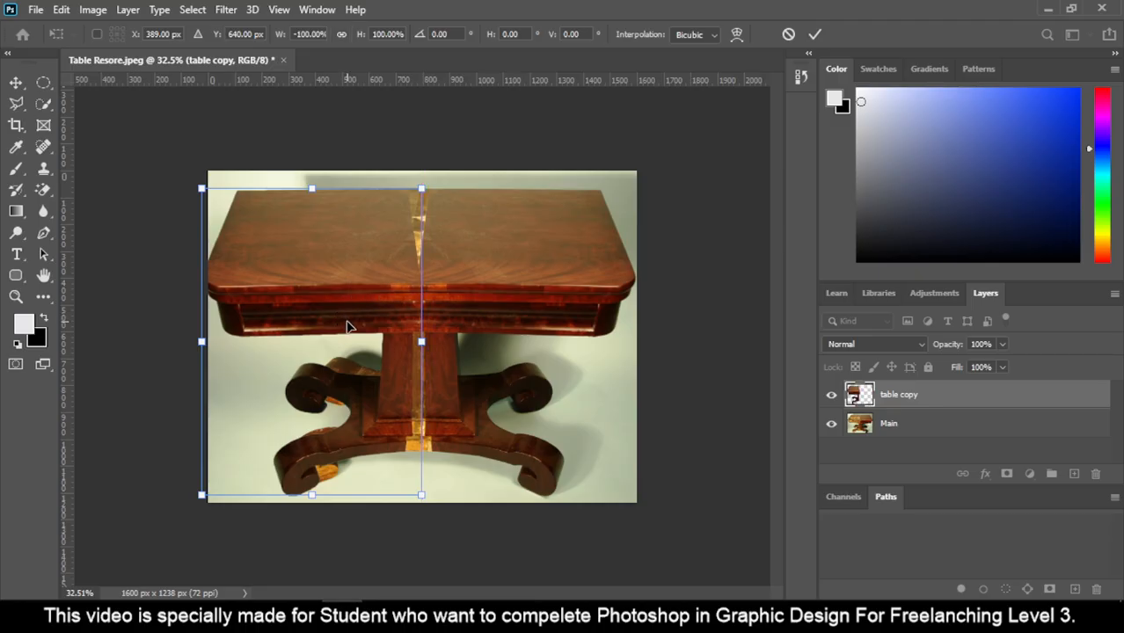
scroll(343, 322, up, 2)
scroll(348, 327, up, 1)
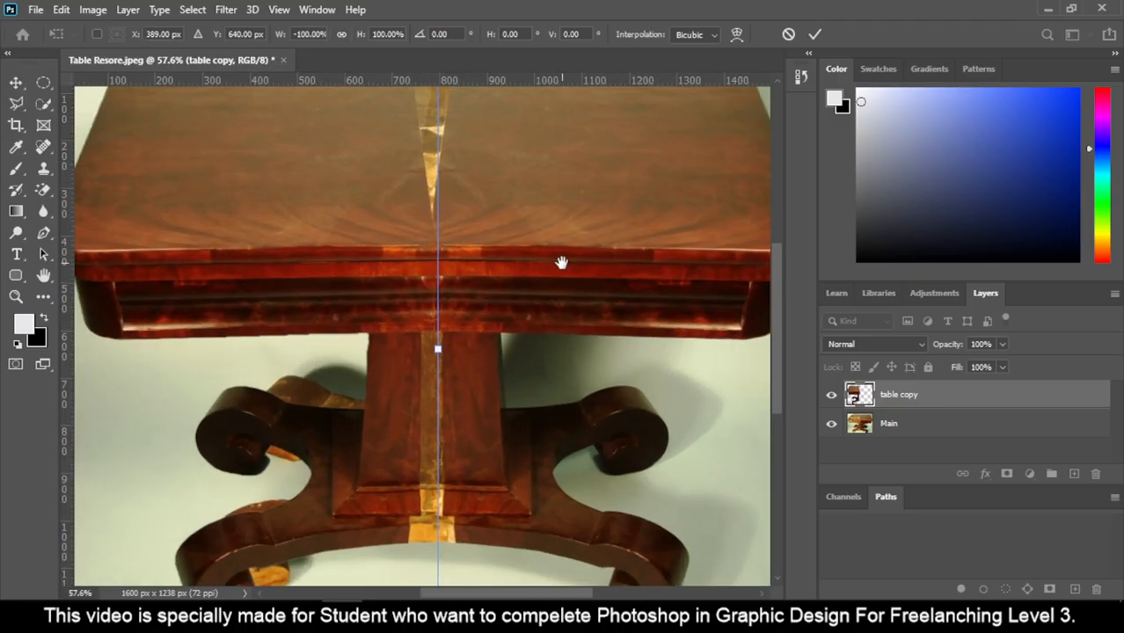
drag(562, 261, 614, 296)
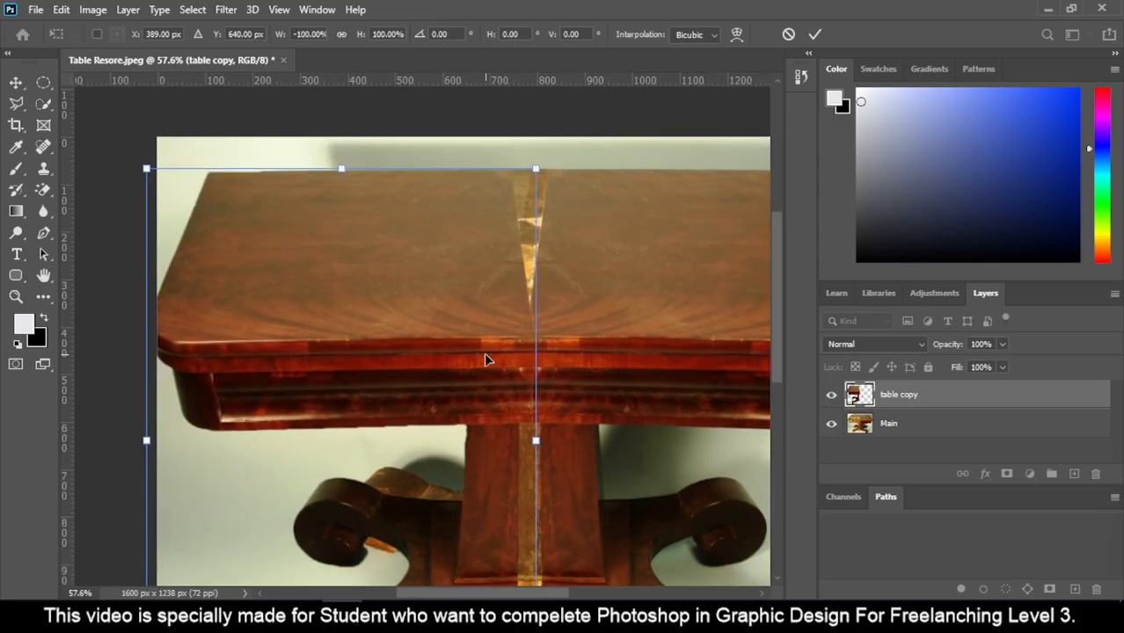
drag(484, 360, 518, 359)
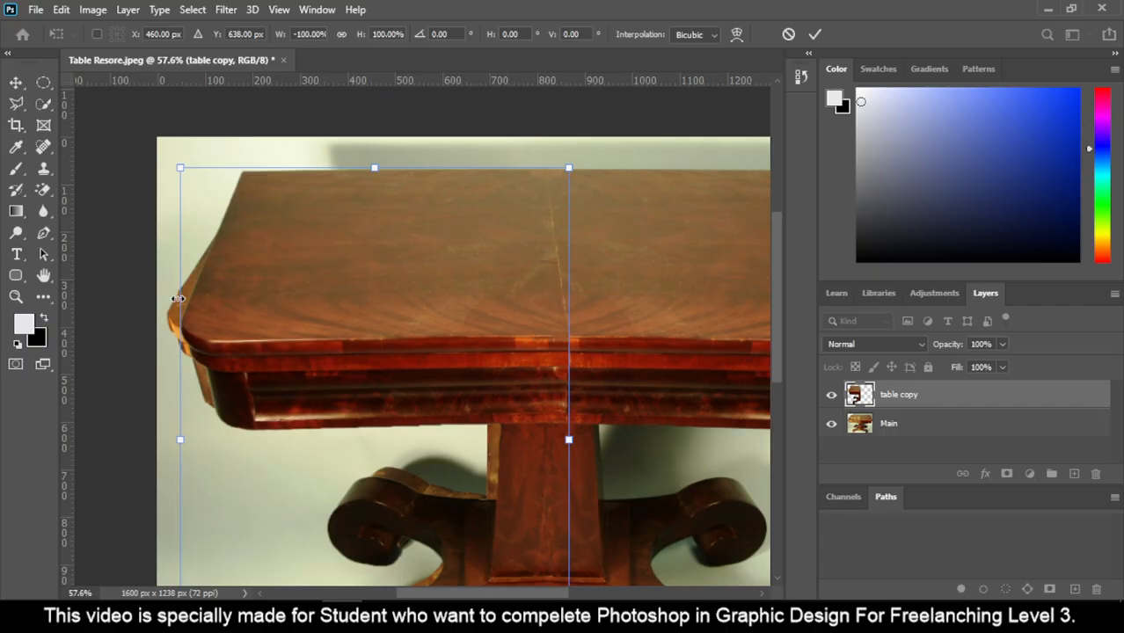
Switch the transform to Warp and split the grid vertically at two places across the flipped table half
scroll(311, 323, down, 4)
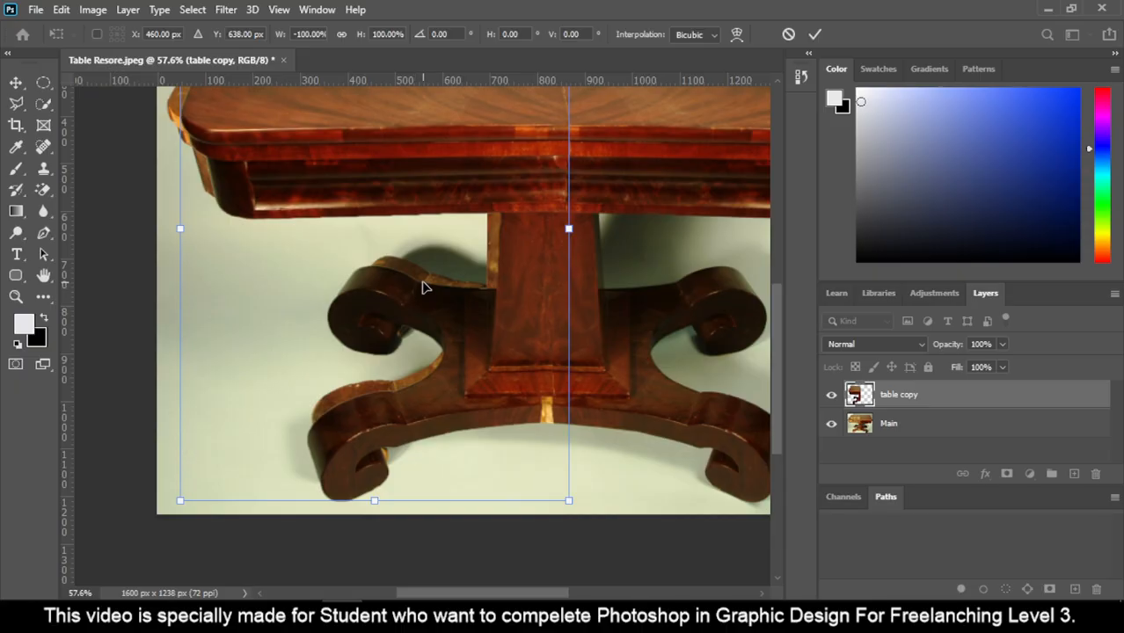
scroll(429, 291, down, 1)
scroll(429, 291, down, 1)
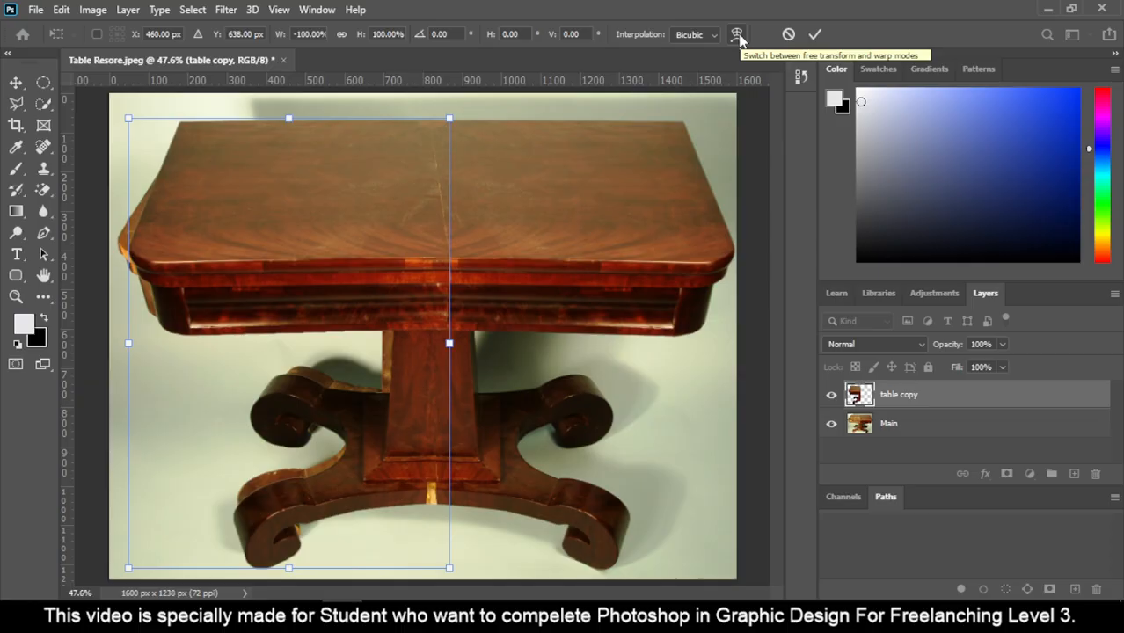
right_click(387, 230)
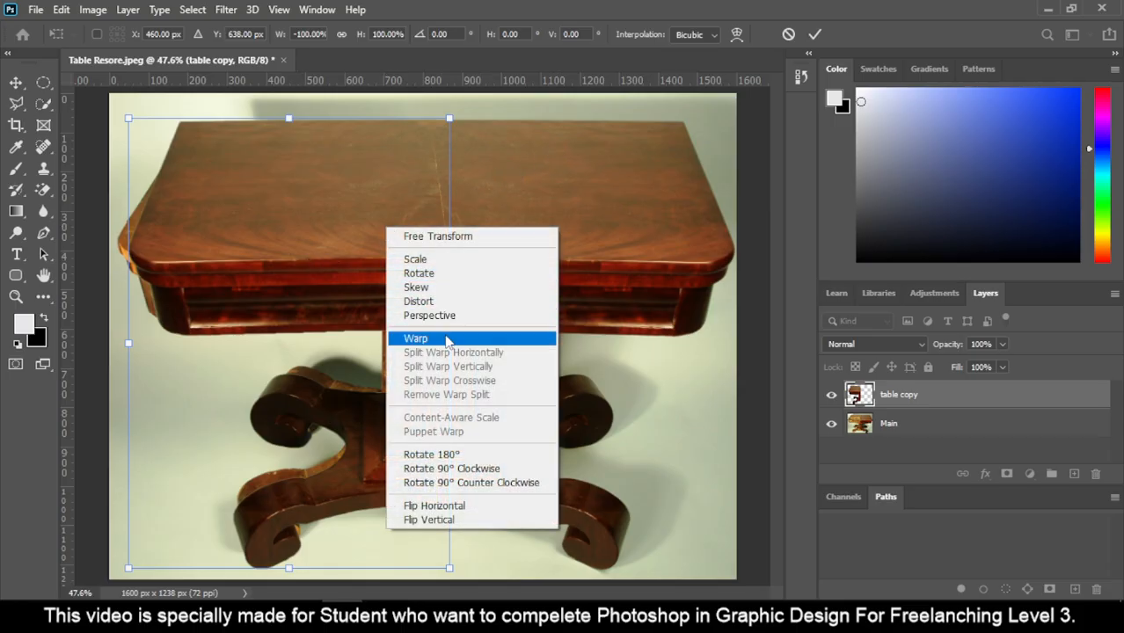
right_click(334, 227)
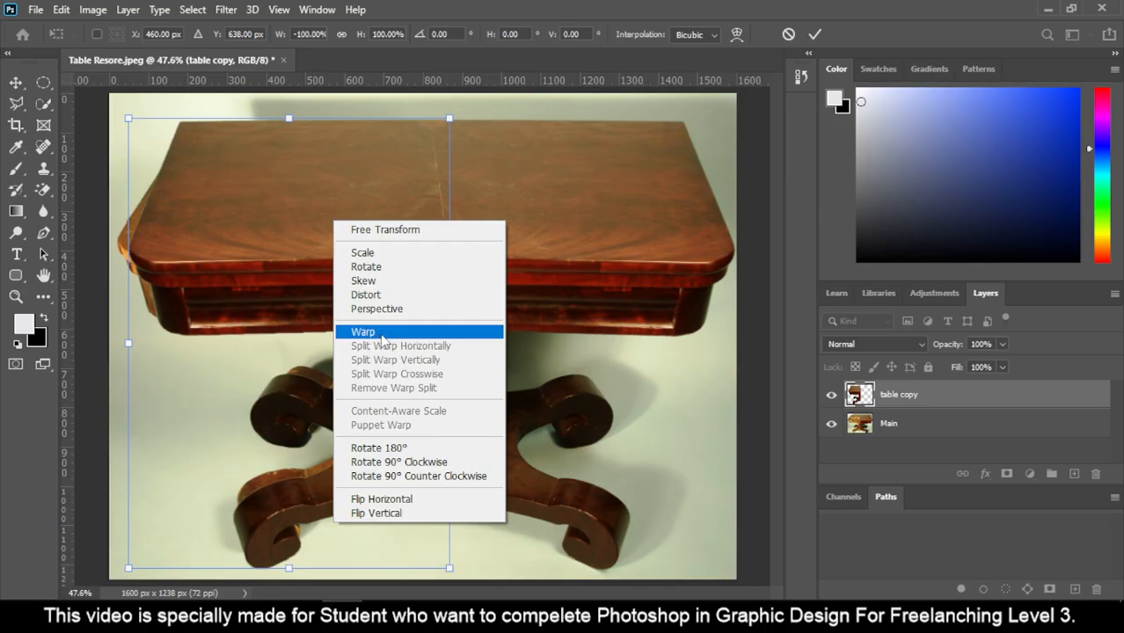
click(383, 338)
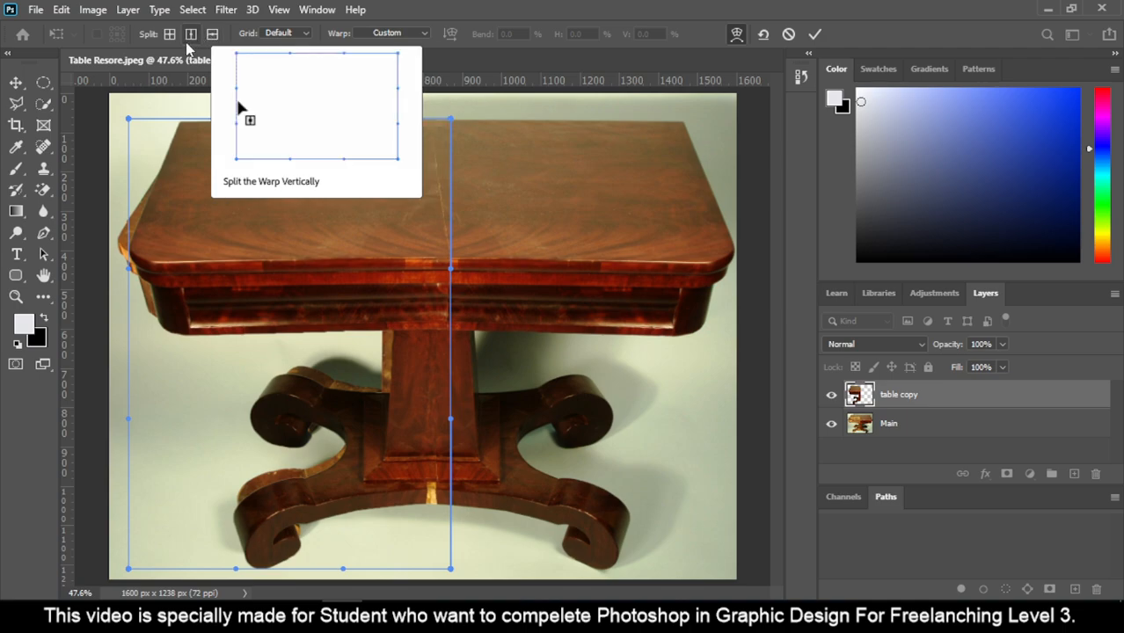
click(186, 40)
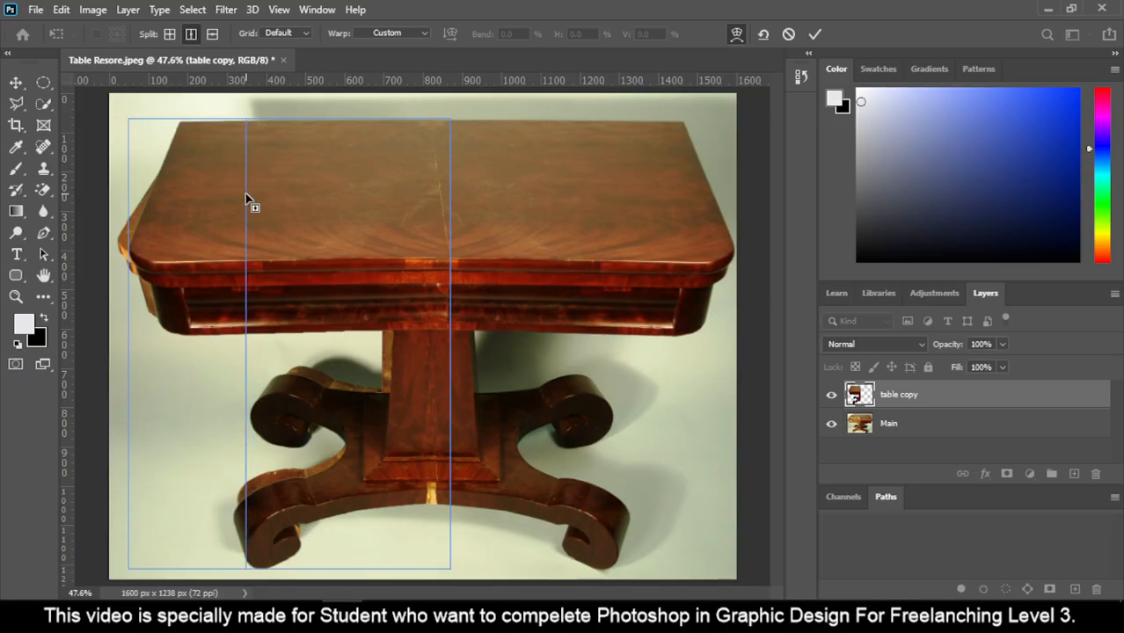
click(246, 199)
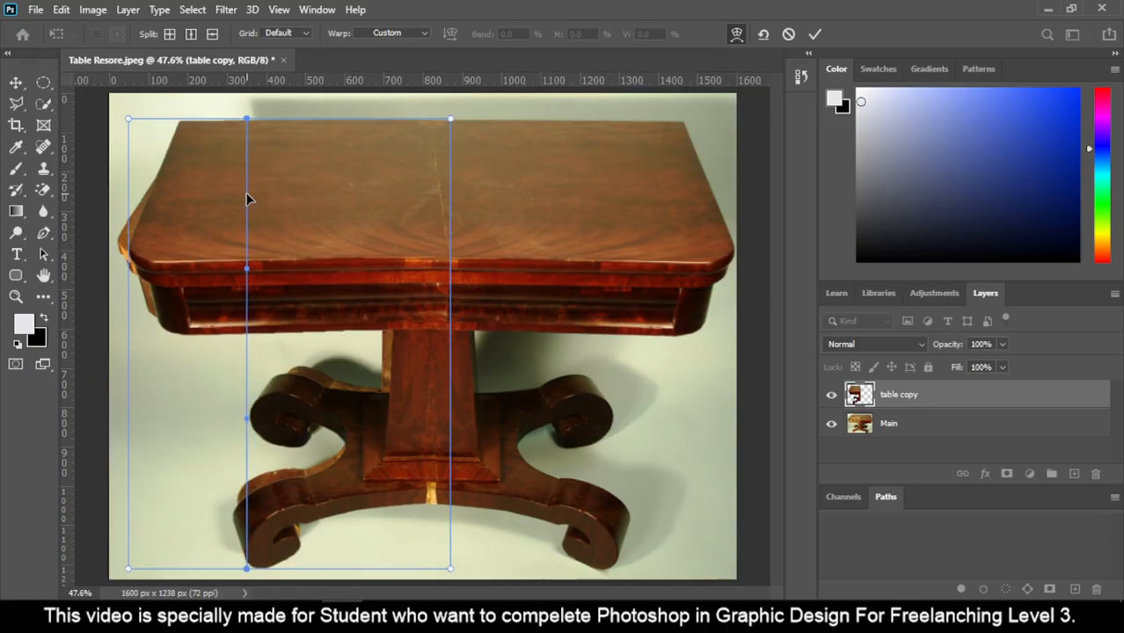
click(191, 34)
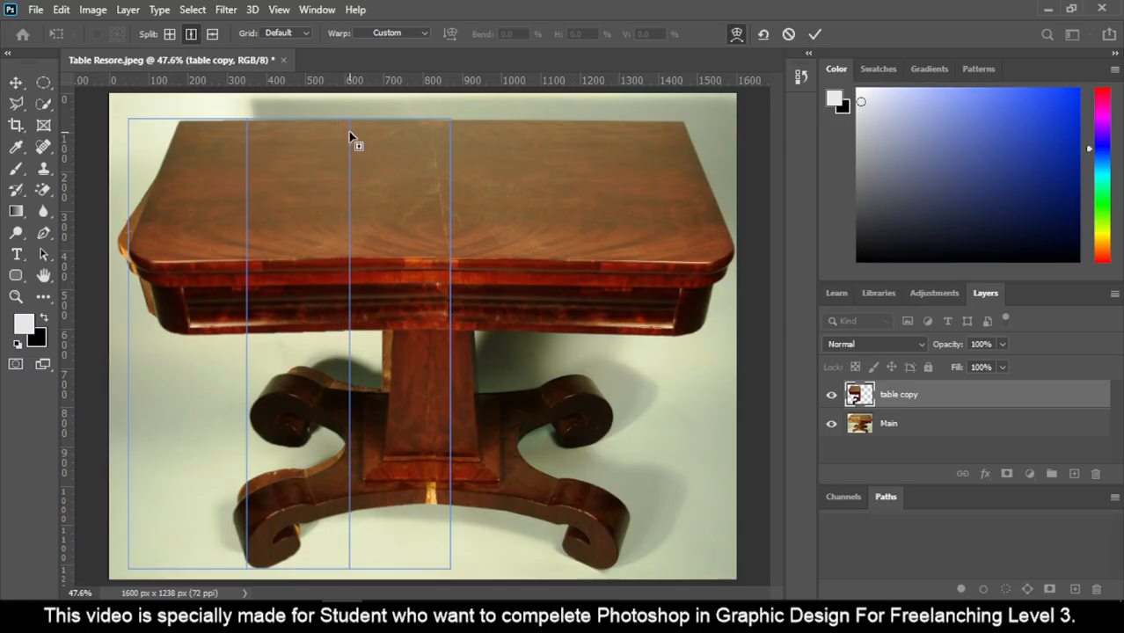
click(348, 131)
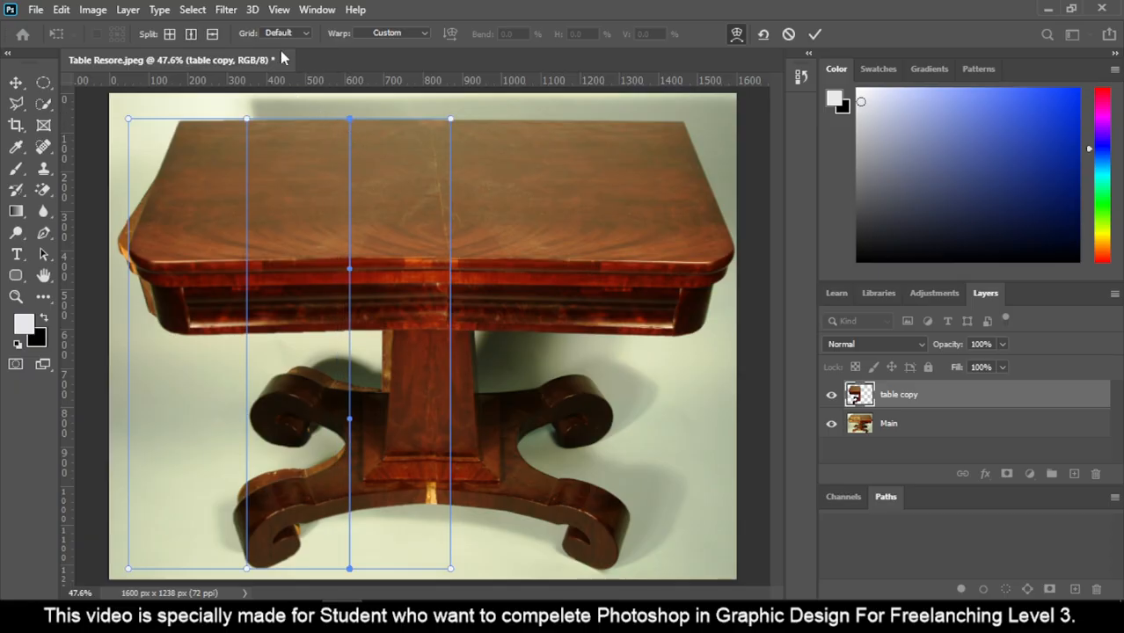
Split the warp grid horizontally along the tabletop's front edge and along the apron's lower edge
click(212, 34)
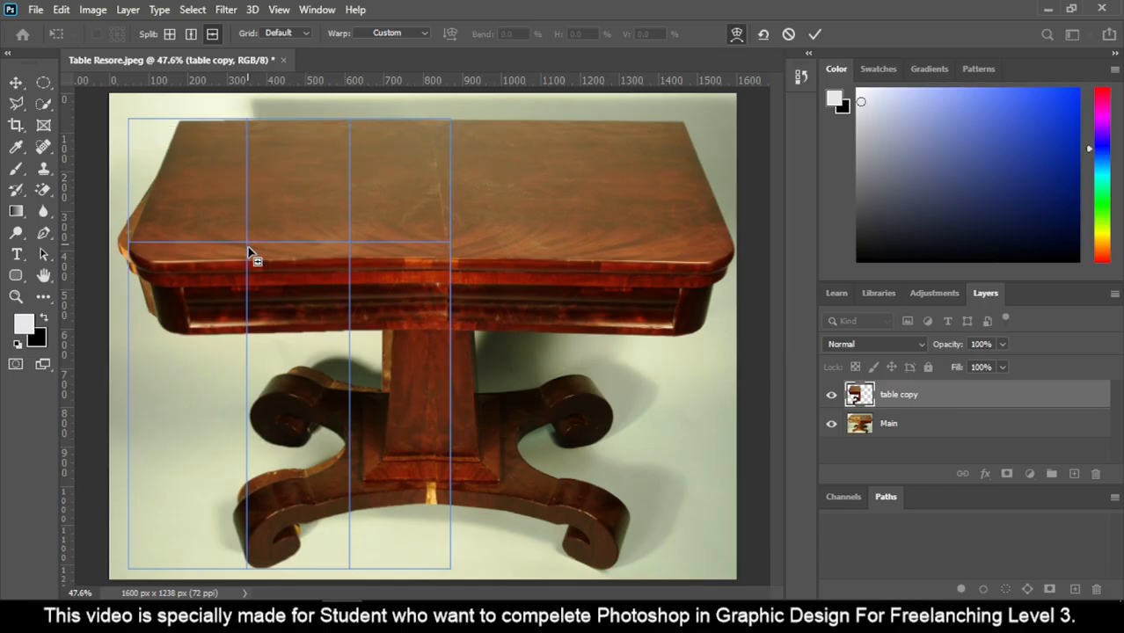
click(153, 263)
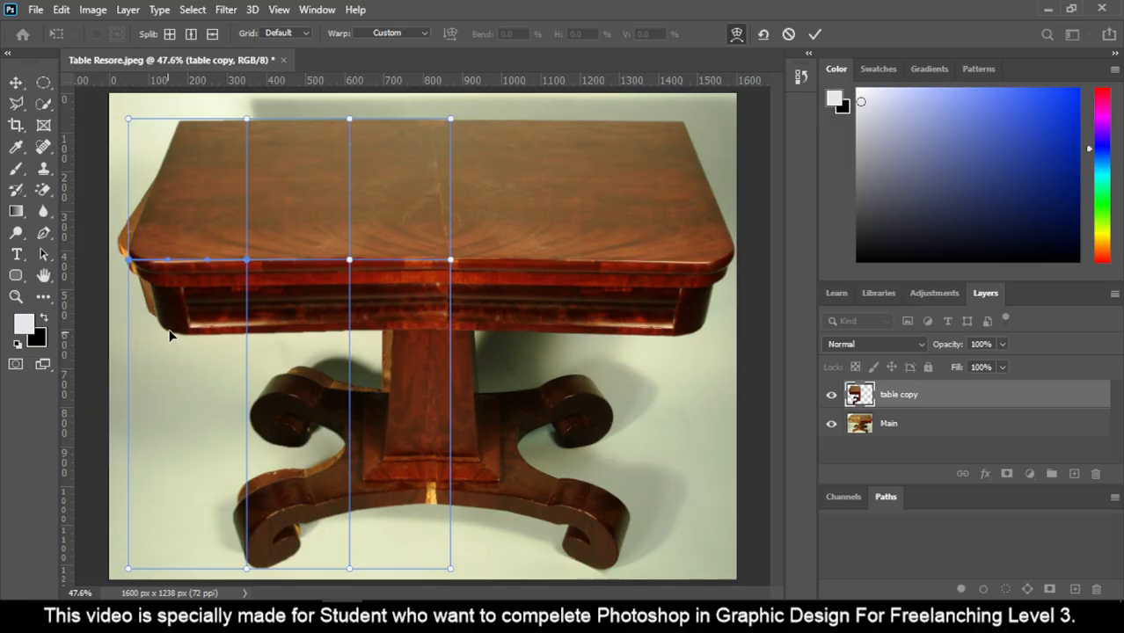
click(212, 33)
click(209, 332)
Warp the tabletop's left back and front corners and curve its side edge to cover the damaged original outline
scroll(296, 281, up, 3)
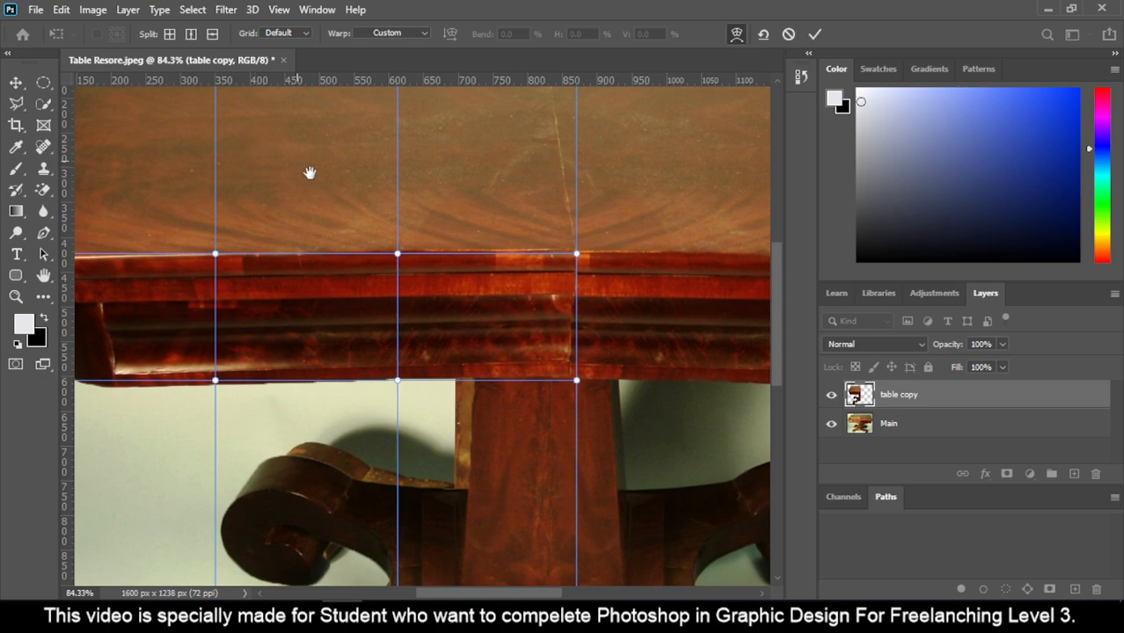
drag(308, 173, 474, 327)
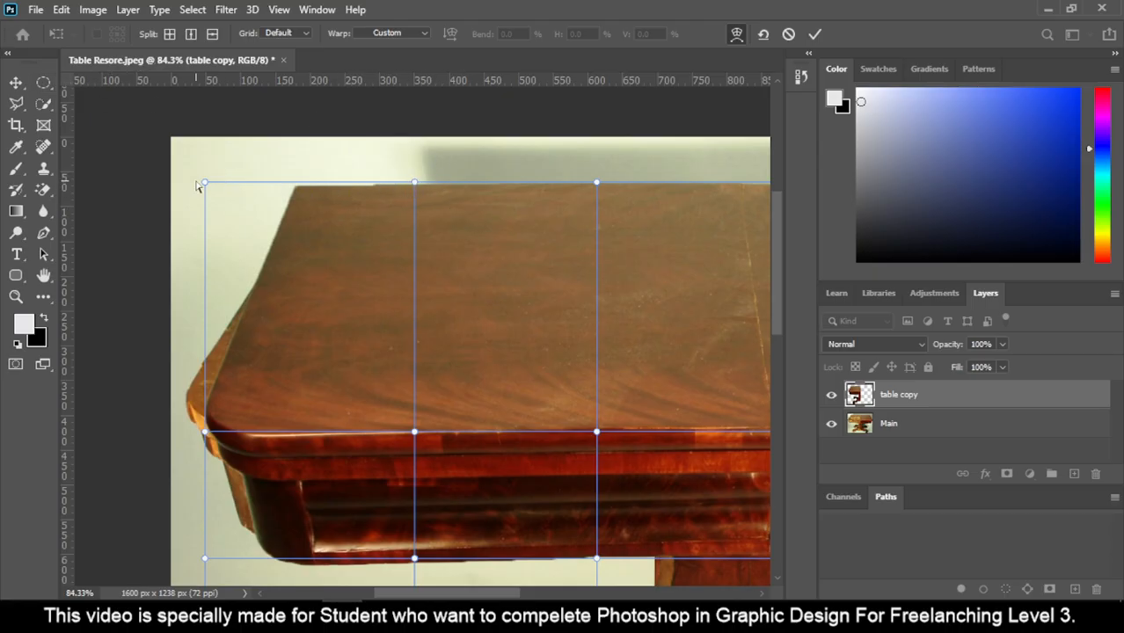
drag(205, 184, 244, 188)
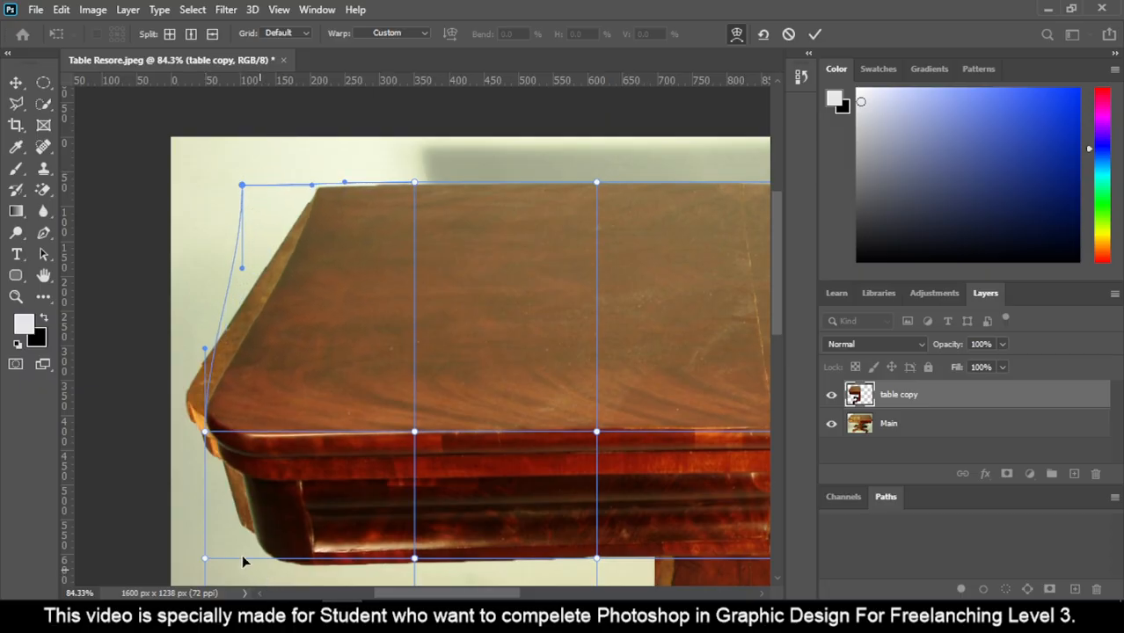
drag(204, 431, 183, 414)
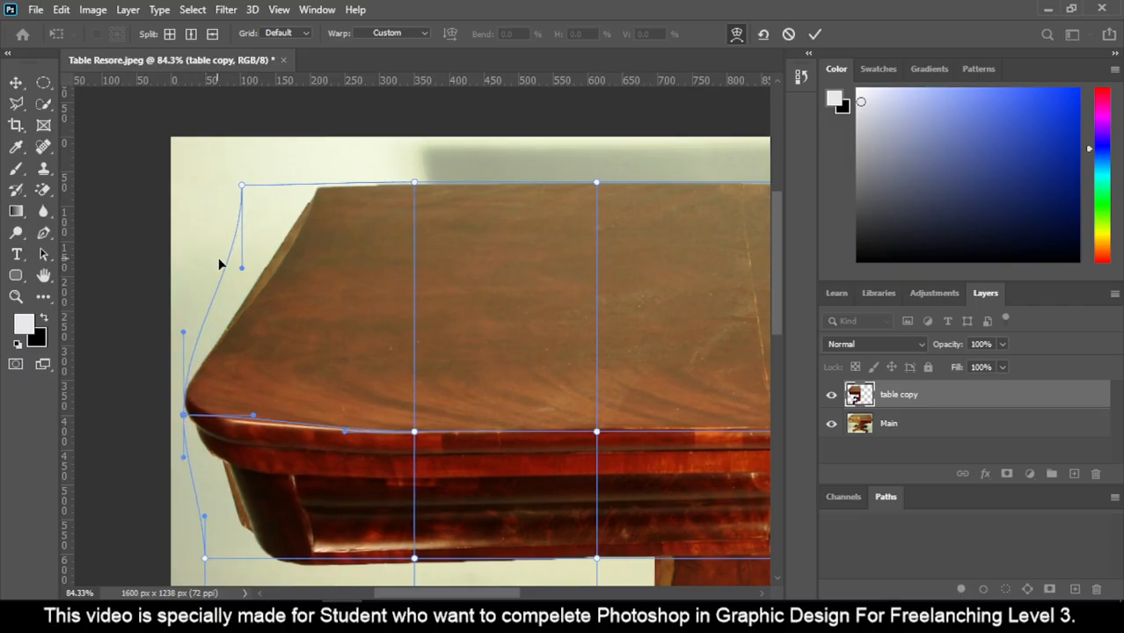
drag(241, 265, 206, 251)
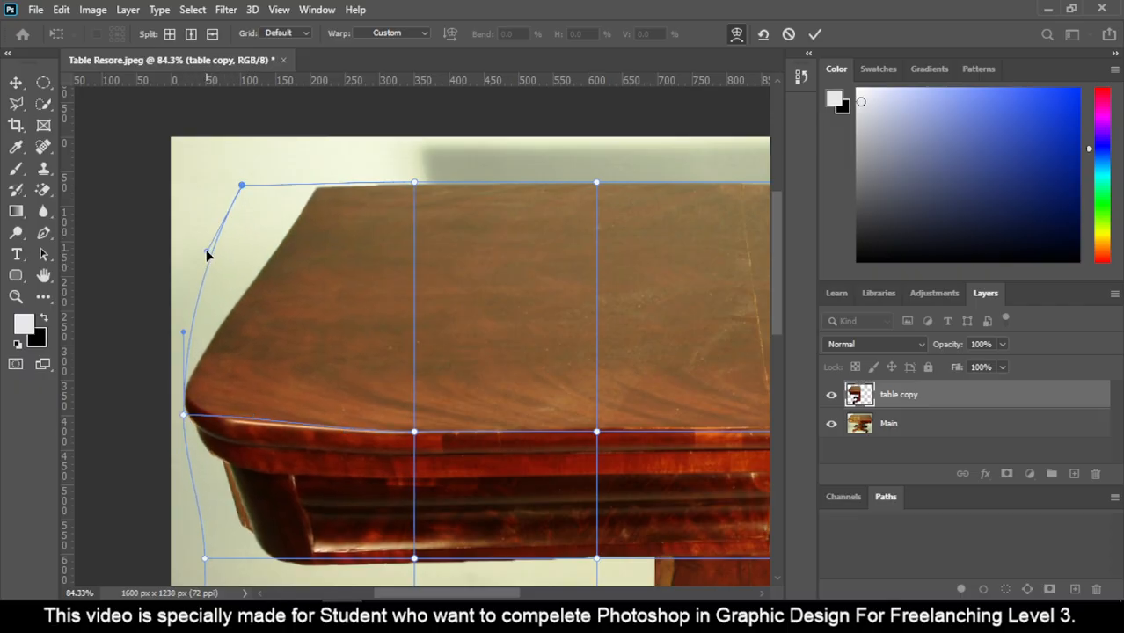
Warp the apron's lower left corner outward and raise its bottom edge to match the original table's outline
scroll(373, 577, down, 3)
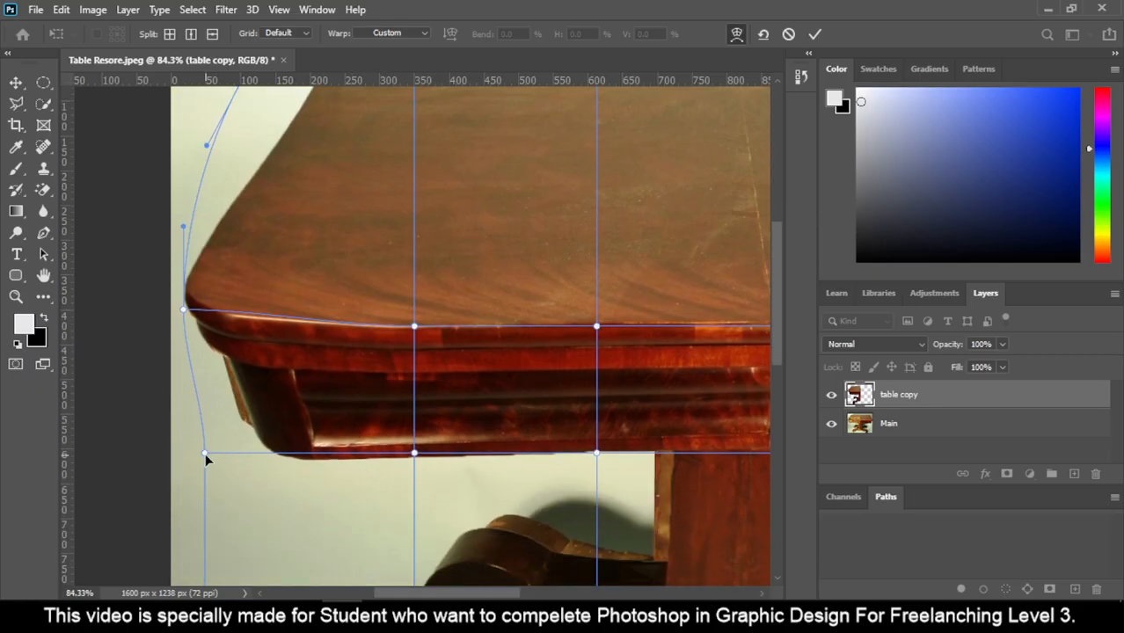
drag(203, 457, 180, 421)
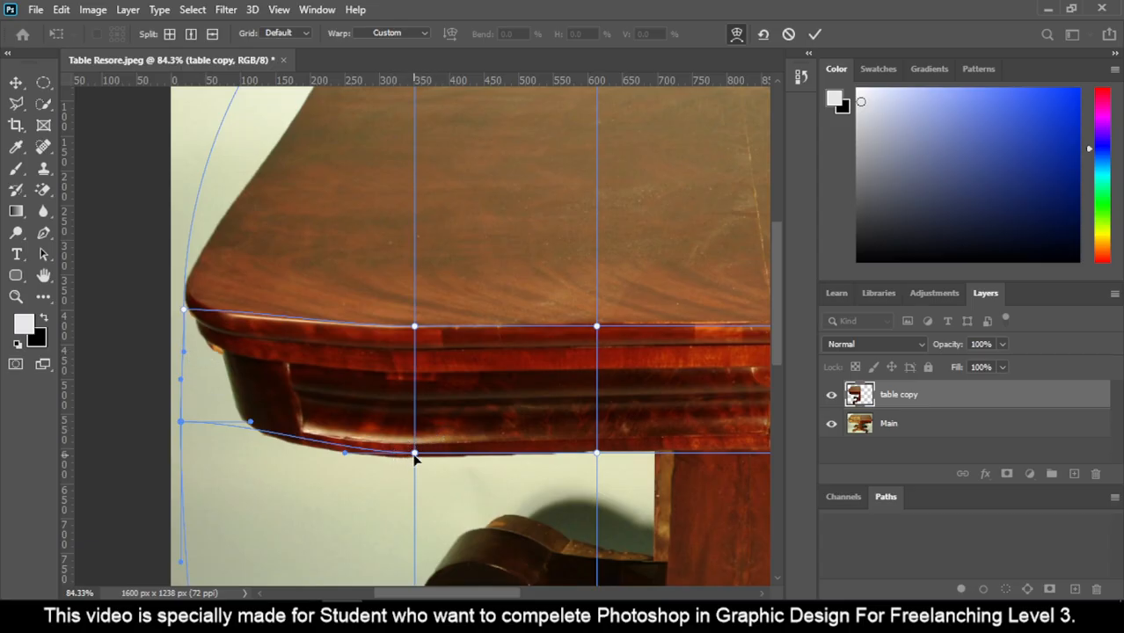
mouse_move(414, 456)
mouse_down()
mouse_move(410, 405)
mouse_move(411, 444)
mouse_up()
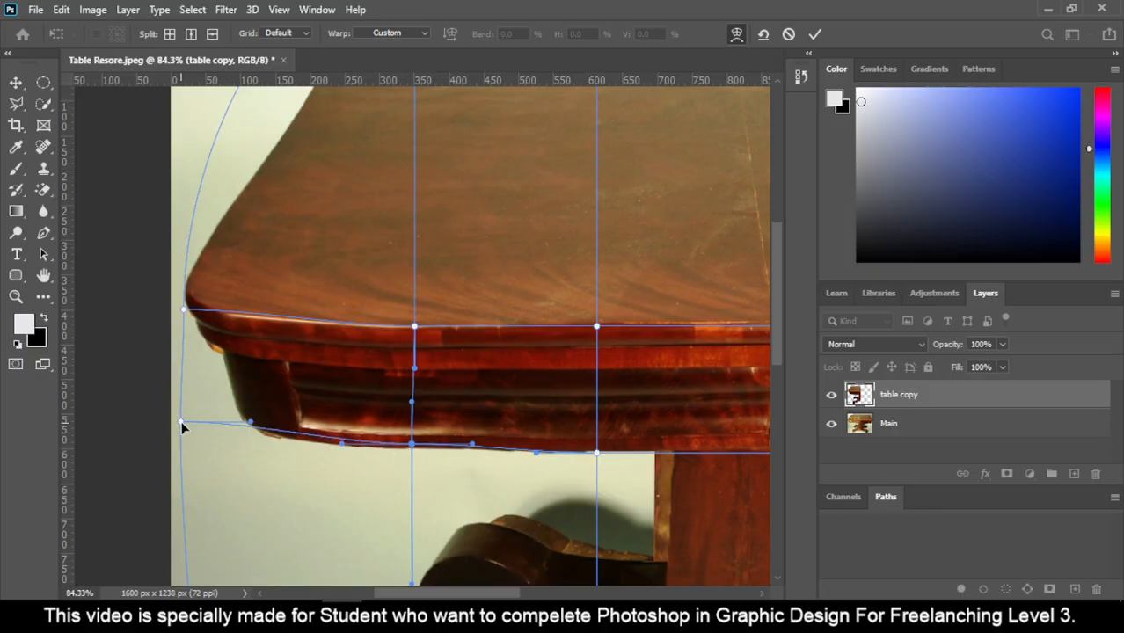
drag(182, 422, 179, 434)
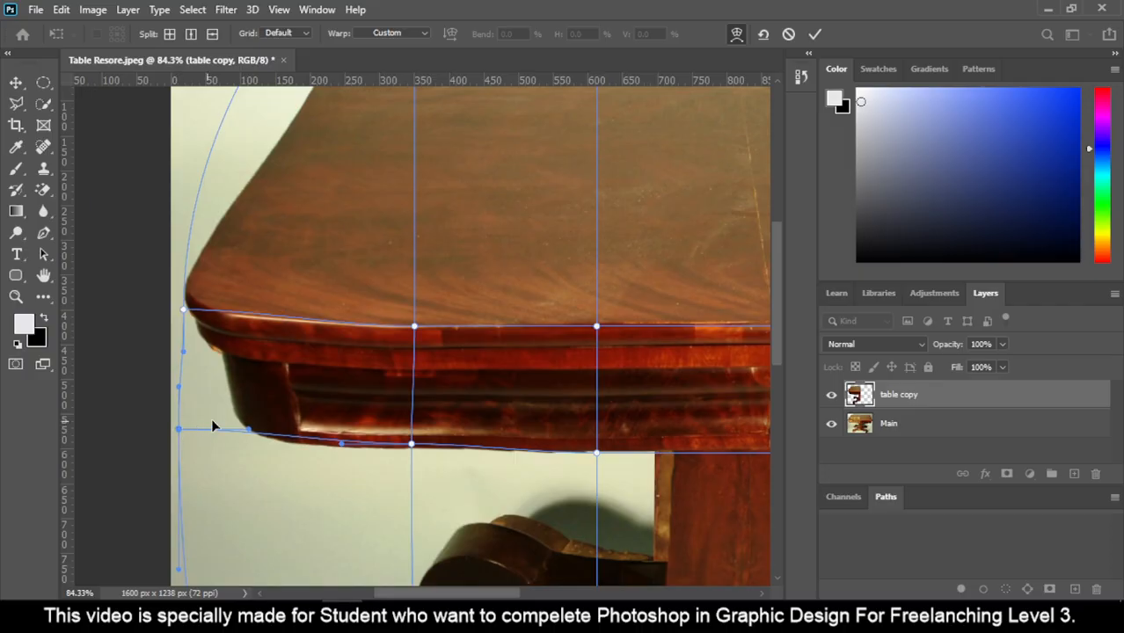
Split the warp grid horizontally above the lower scroll foot and raise the nearby grid points to match the original foot's outline
scroll(303, 415, down, 3)
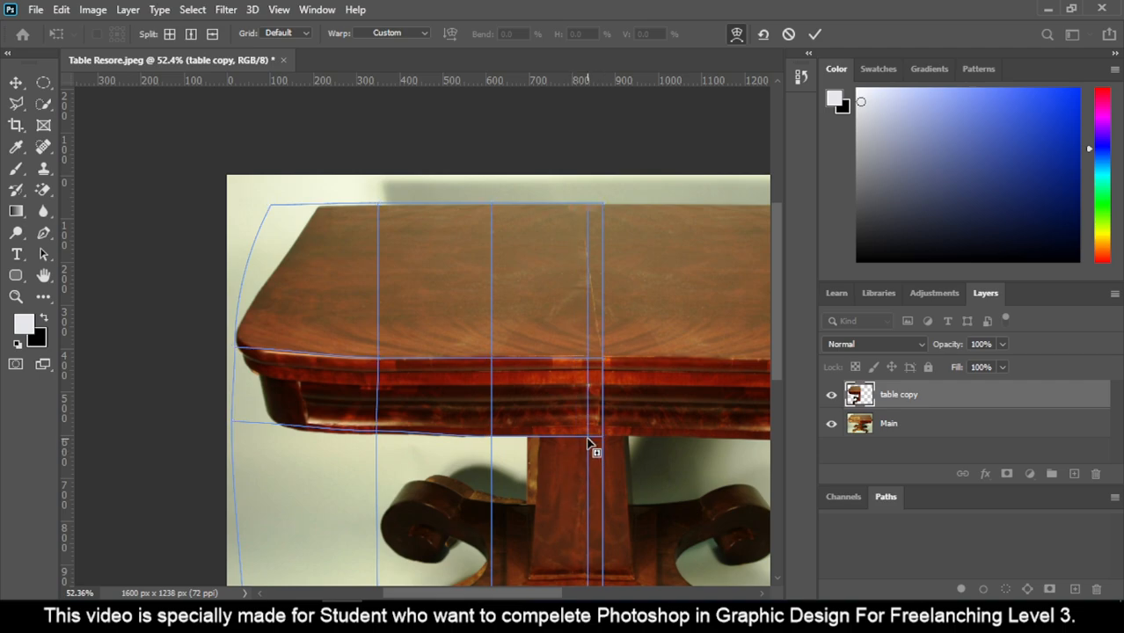
scroll(593, 446, down, 2)
scroll(448, 387, up, 1)
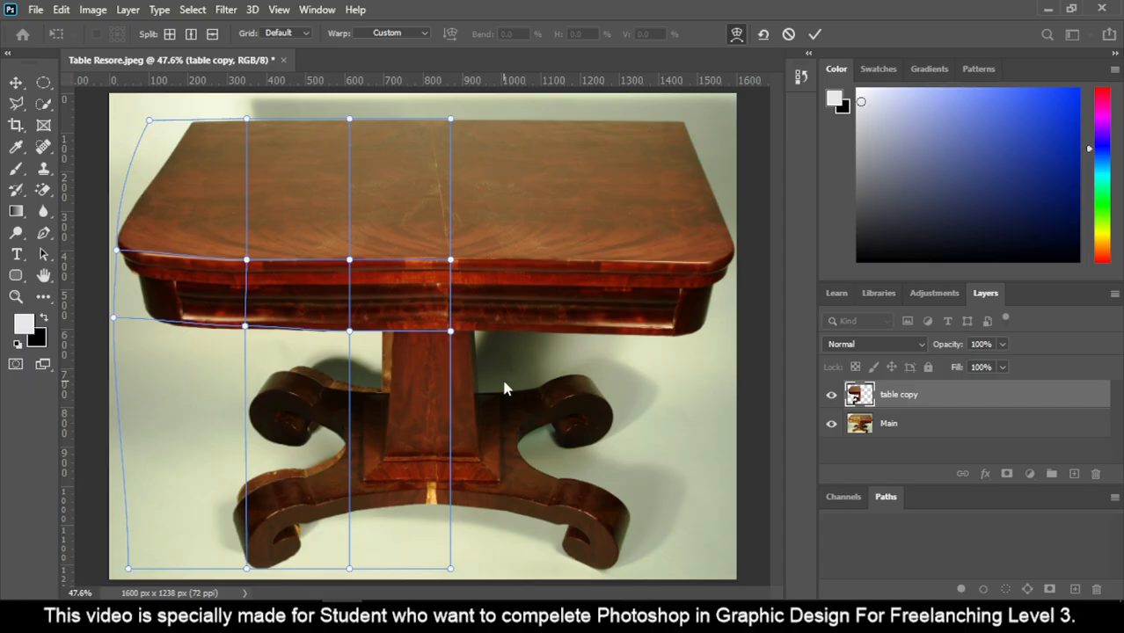
right_click(503, 382)
click(448, 127)
click(212, 34)
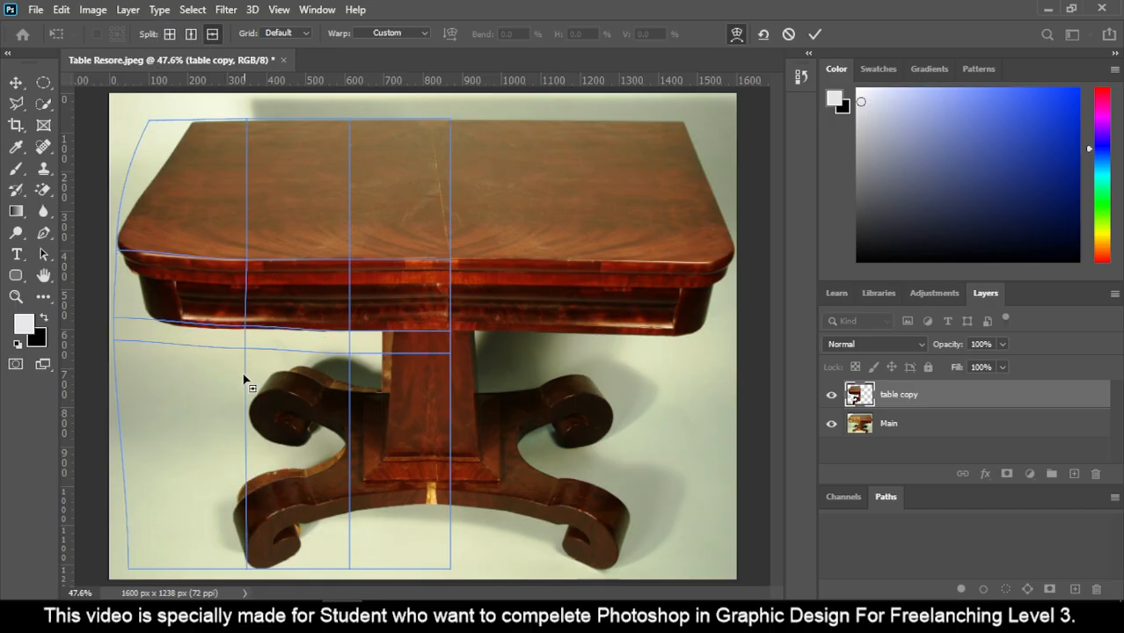
click(249, 475)
drag(247, 476, 247, 461)
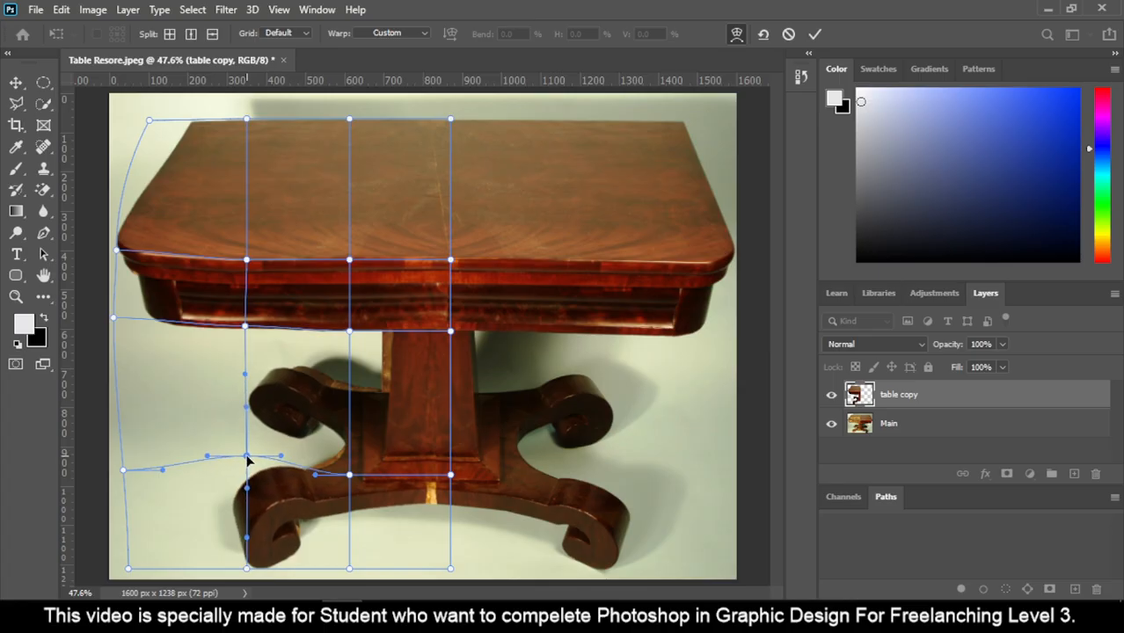
drag(246, 569, 246, 555)
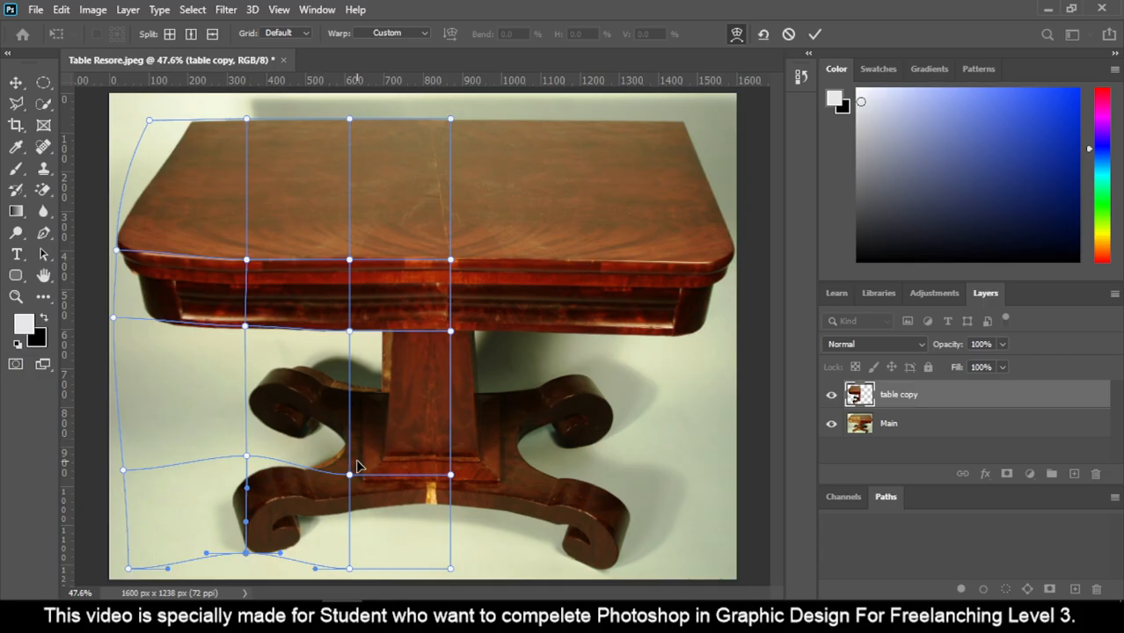
drag(350, 475, 349, 473)
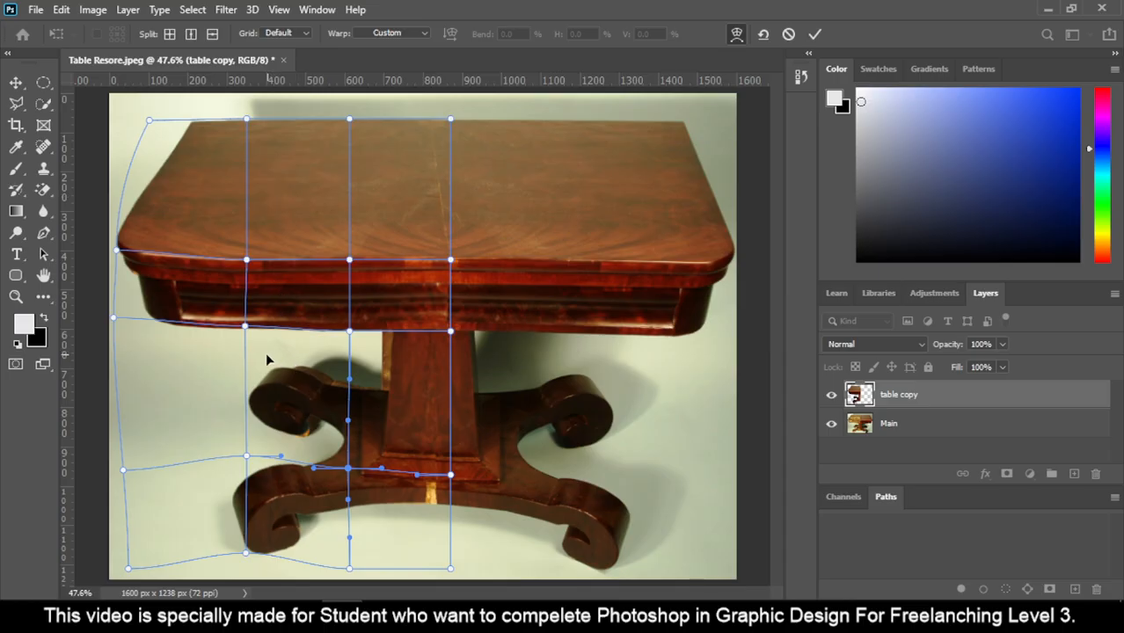
Raise the warp points along the apron's lower edge so it follows the original table's bottom line
scroll(214, 261, up, 4)
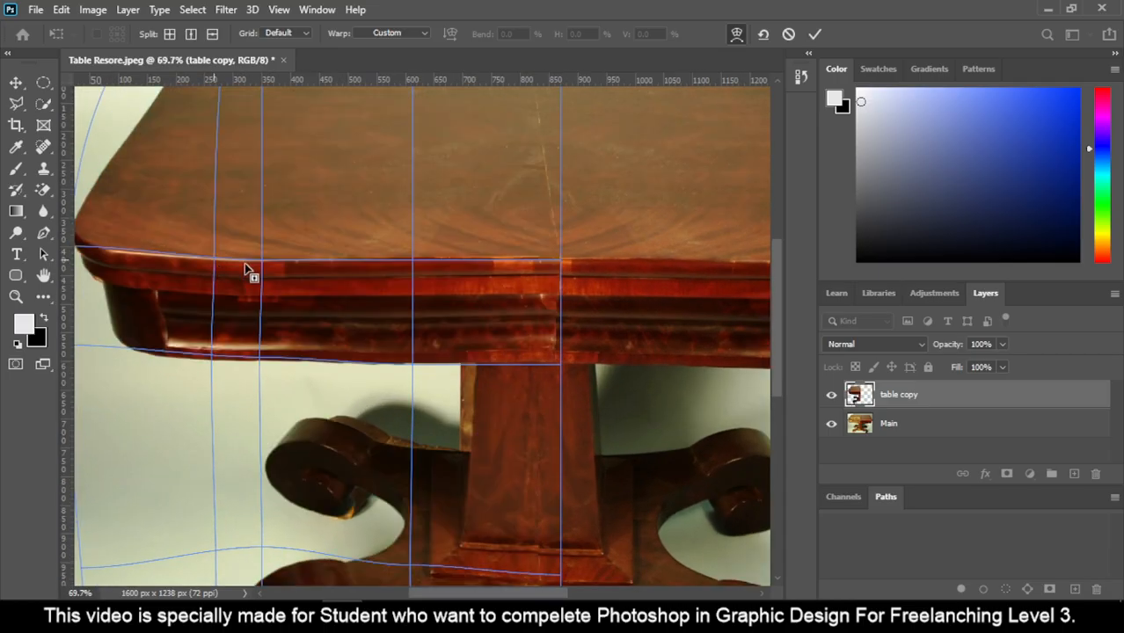
key(alt+space)
key(Escape)
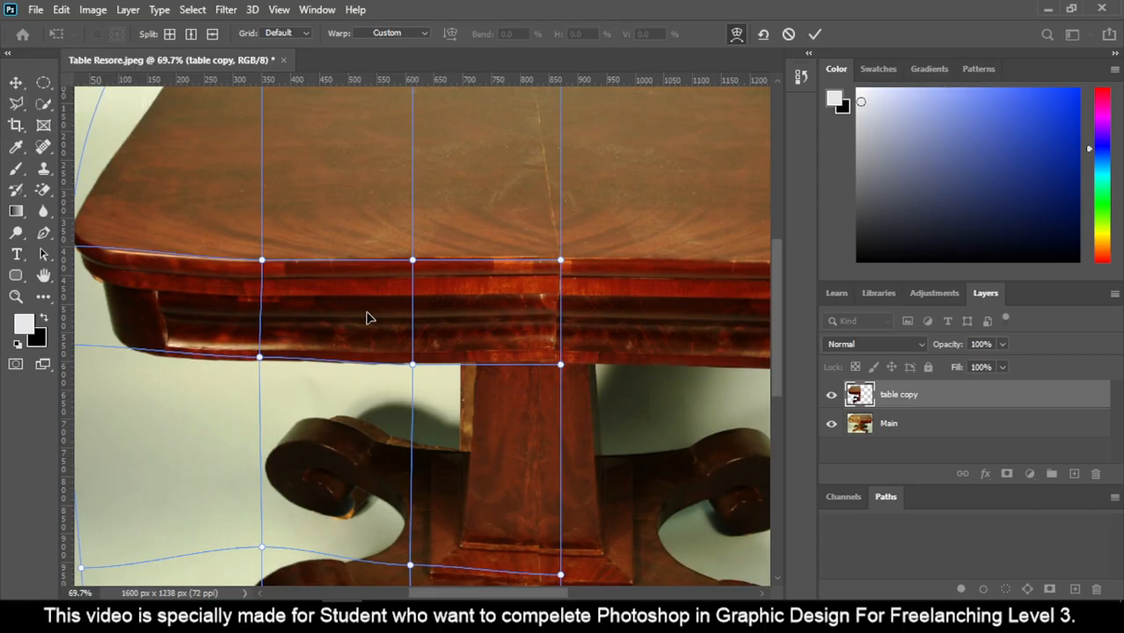
drag(343, 338, 499, 314)
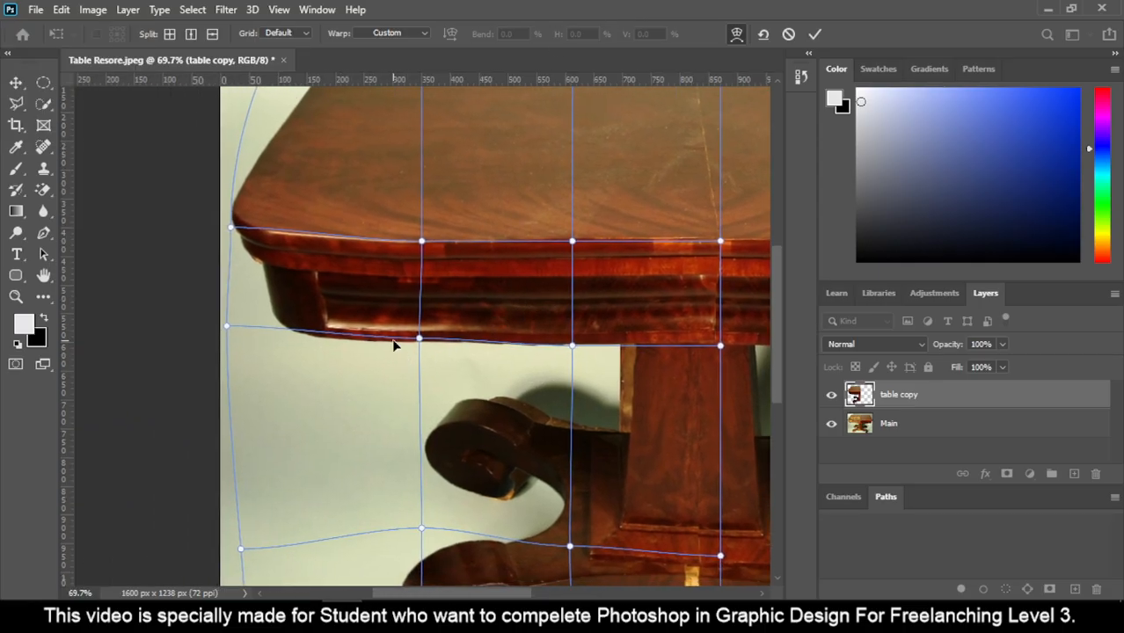
mouse_move(417, 340)
mouse_down()
mouse_move(426, 299)
mouse_move(425, 337)
mouse_up()
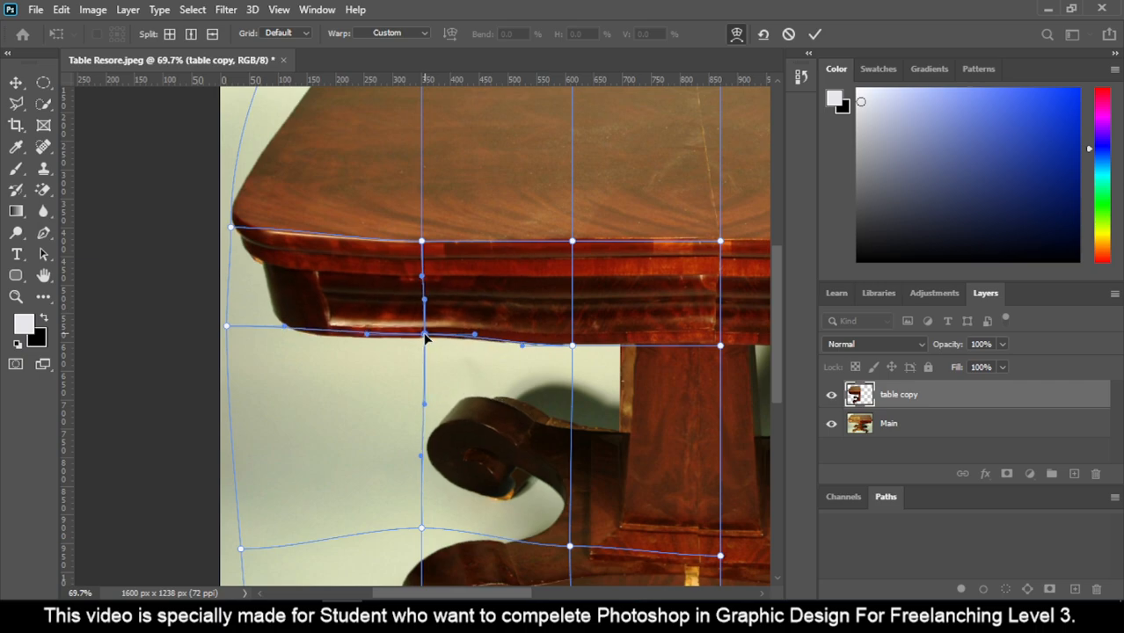
click(226, 328)
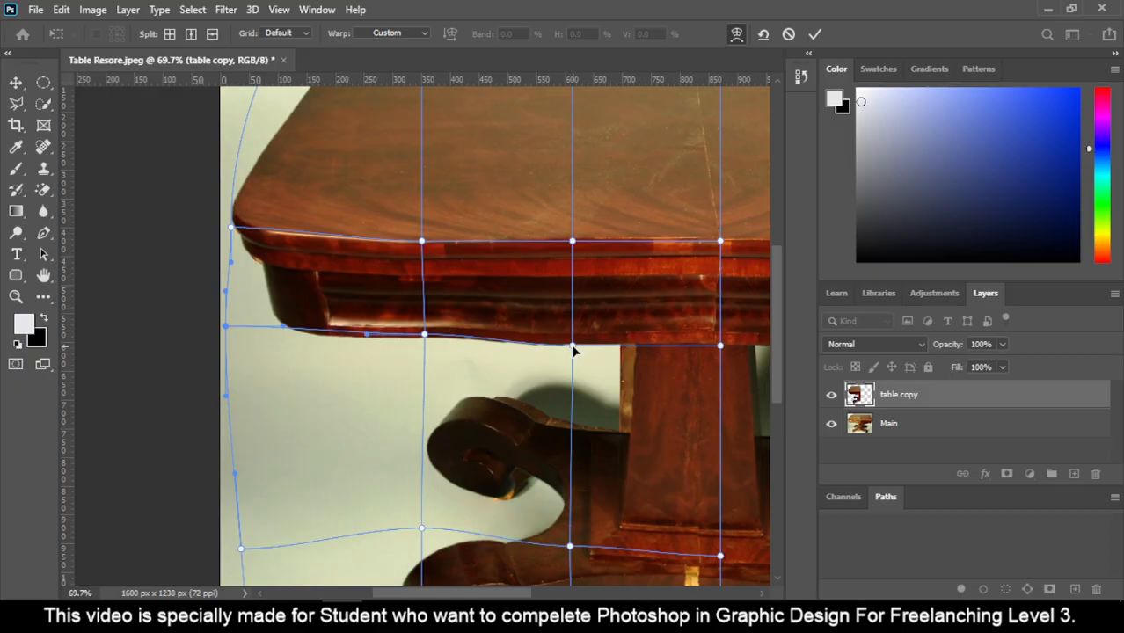
mouse_move(572, 345)
mouse_down()
mouse_move(573, 301)
mouse_move(574, 341)
mouse_up()
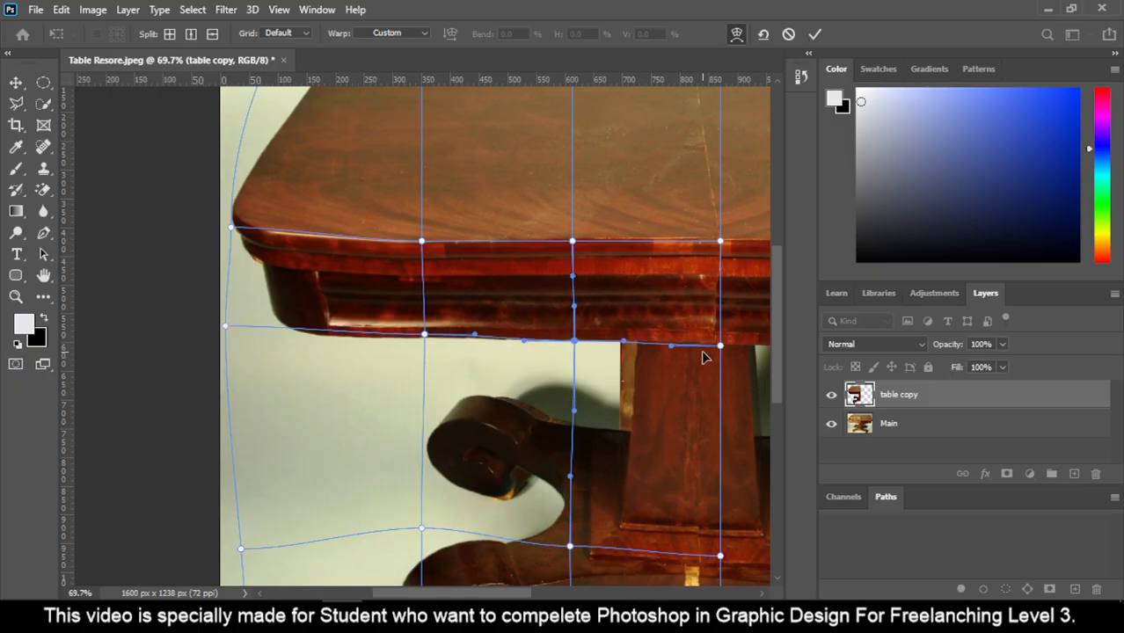
Shift the warp points where the apron meets the pedestal to align the pedestal's top with the original
mouse_move(719, 346)
mouse_down()
mouse_move(691, 347)
mouse_move(723, 347)
mouse_move(700, 349)
mouse_up()
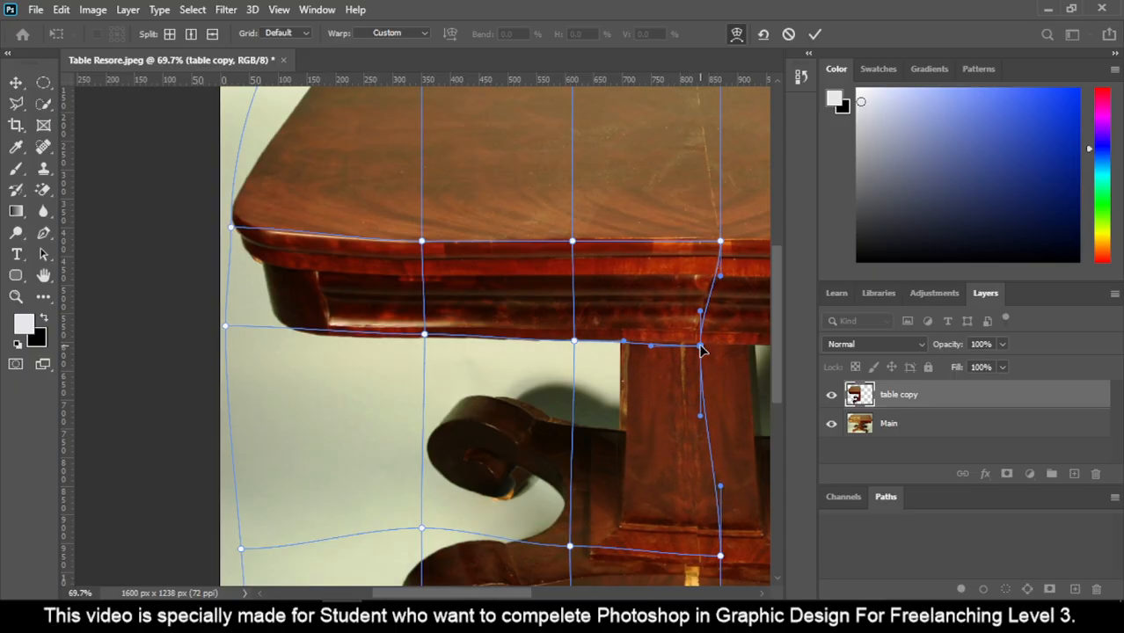
drag(573, 340, 558, 341)
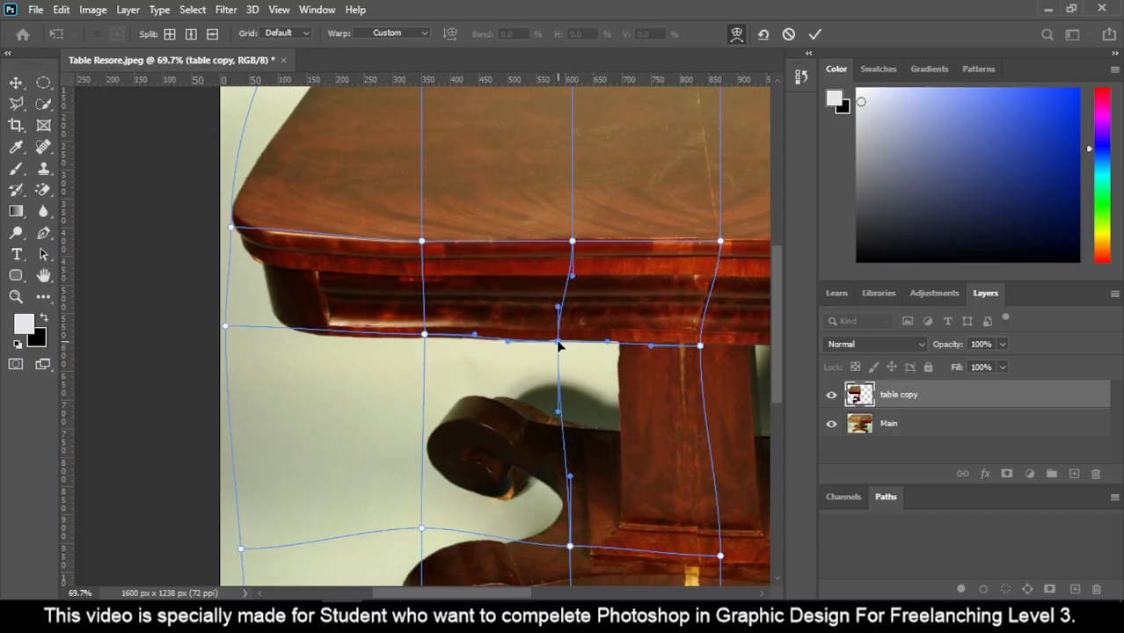
drag(699, 348, 711, 350)
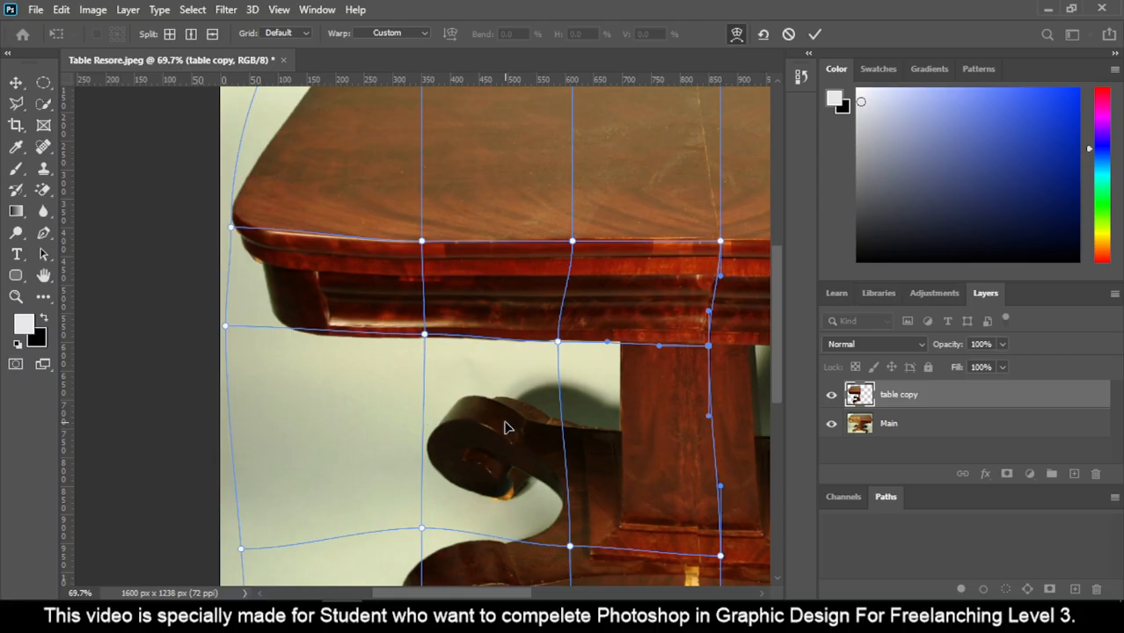
Split the warp grid horizontally just below the apron and pull the new outer point inward above the upper scroll foot
click(212, 33)
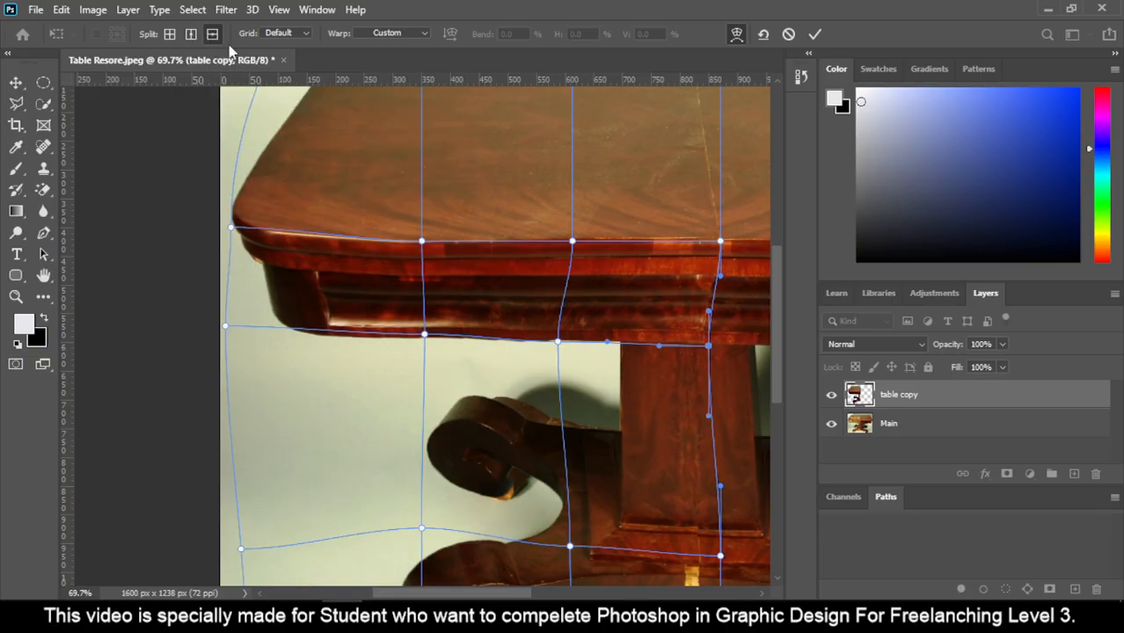
click(439, 384)
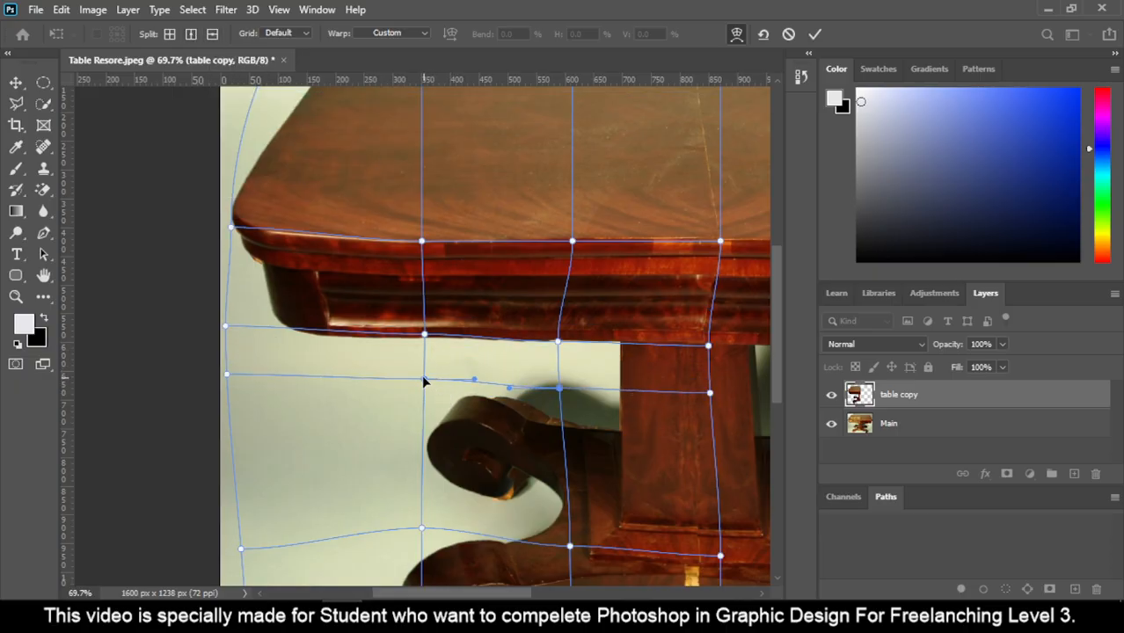
drag(422, 374, 434, 374)
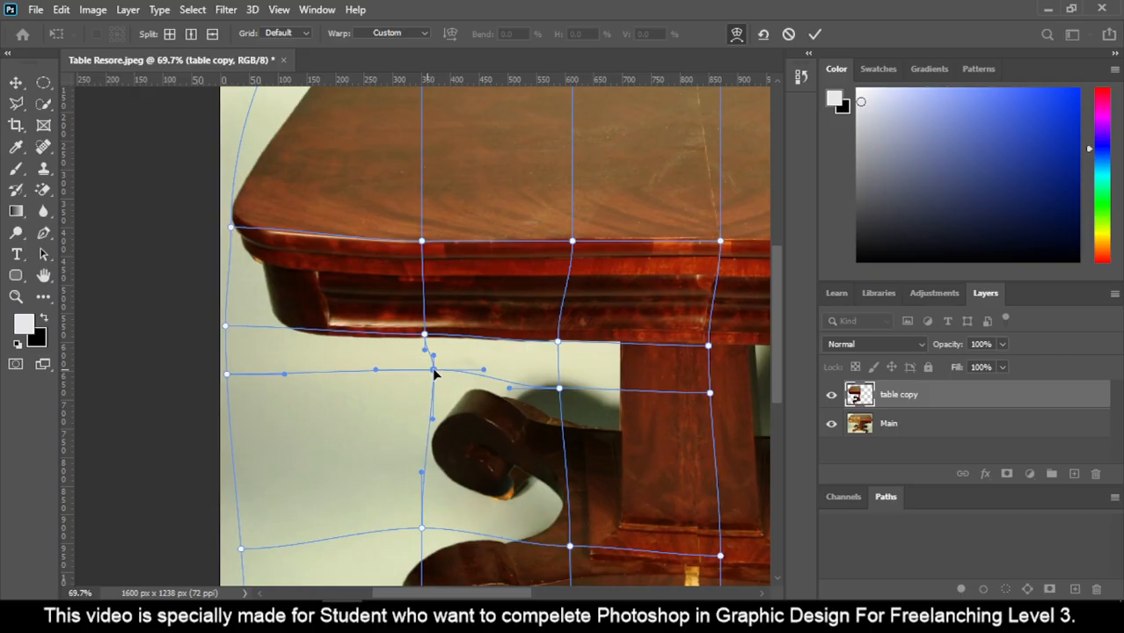
Split the warp grid horizontally through the upper scroll foot and reshape the scroll and its arm to cover the original outline
click(212, 34)
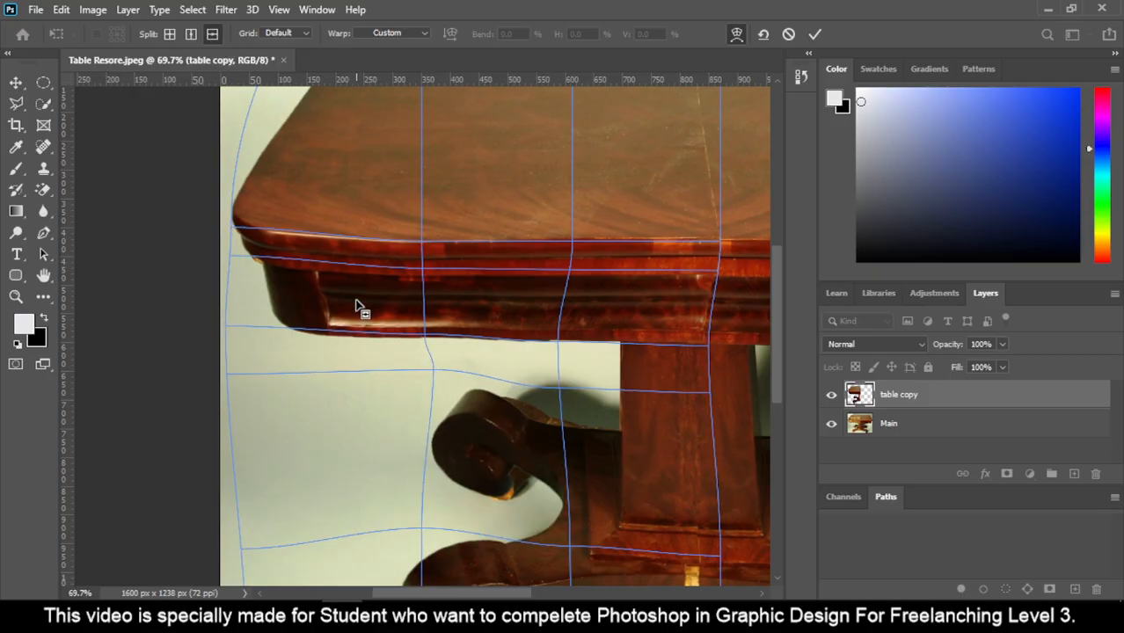
click(429, 441)
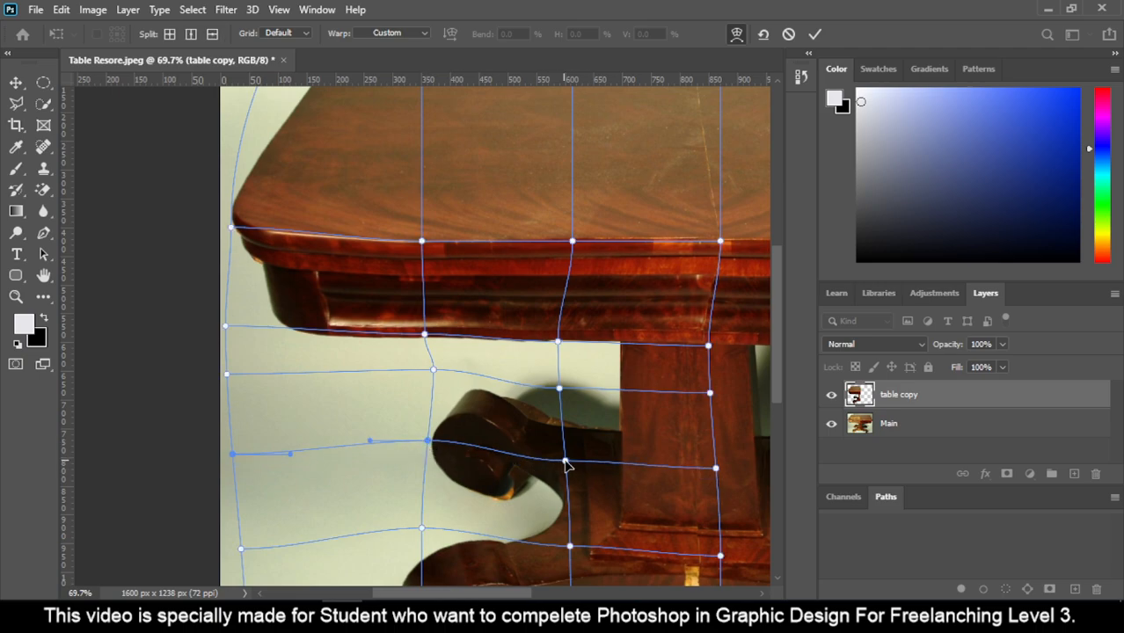
drag(566, 462, 567, 454)
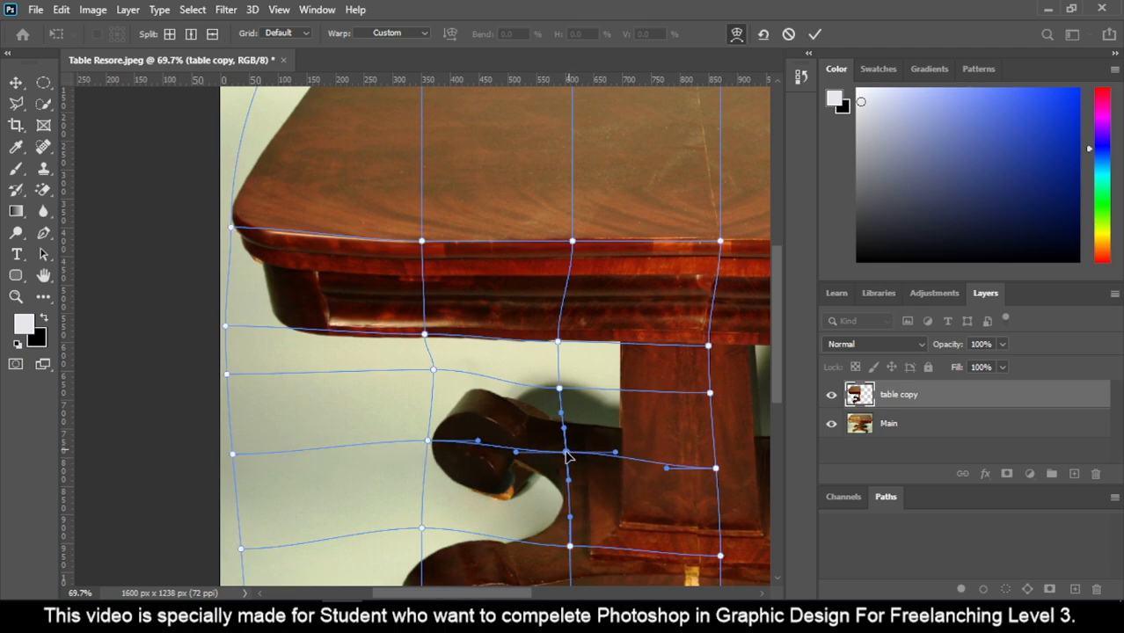
mouse_move(561, 389)
mouse_down()
mouse_move(574, 378)
mouse_move(556, 380)
mouse_up()
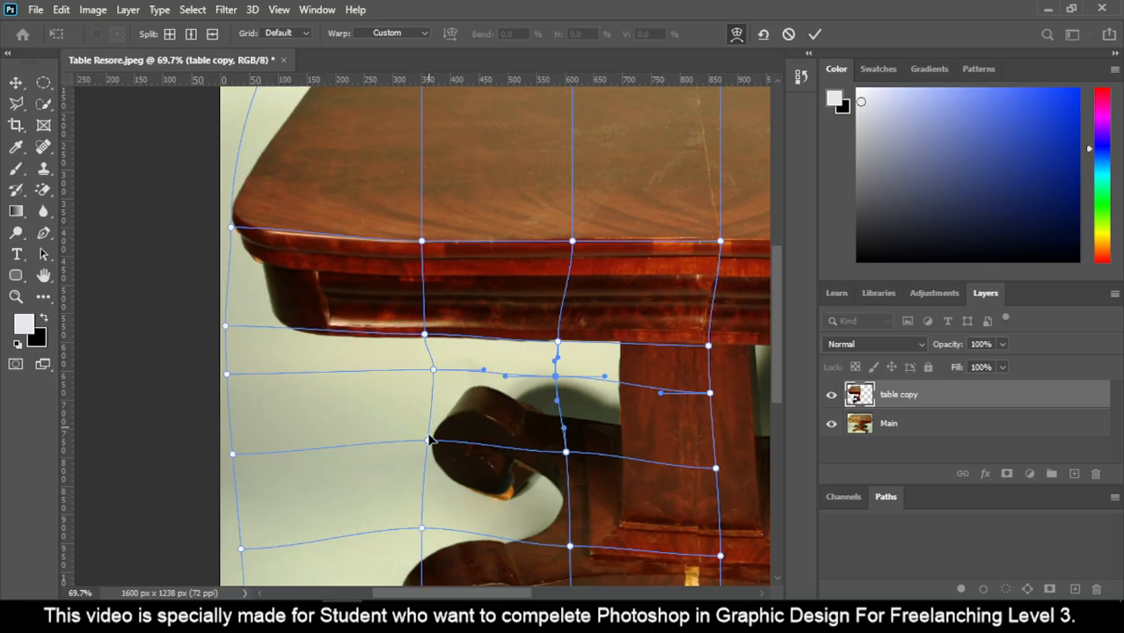
drag(428, 442, 442, 455)
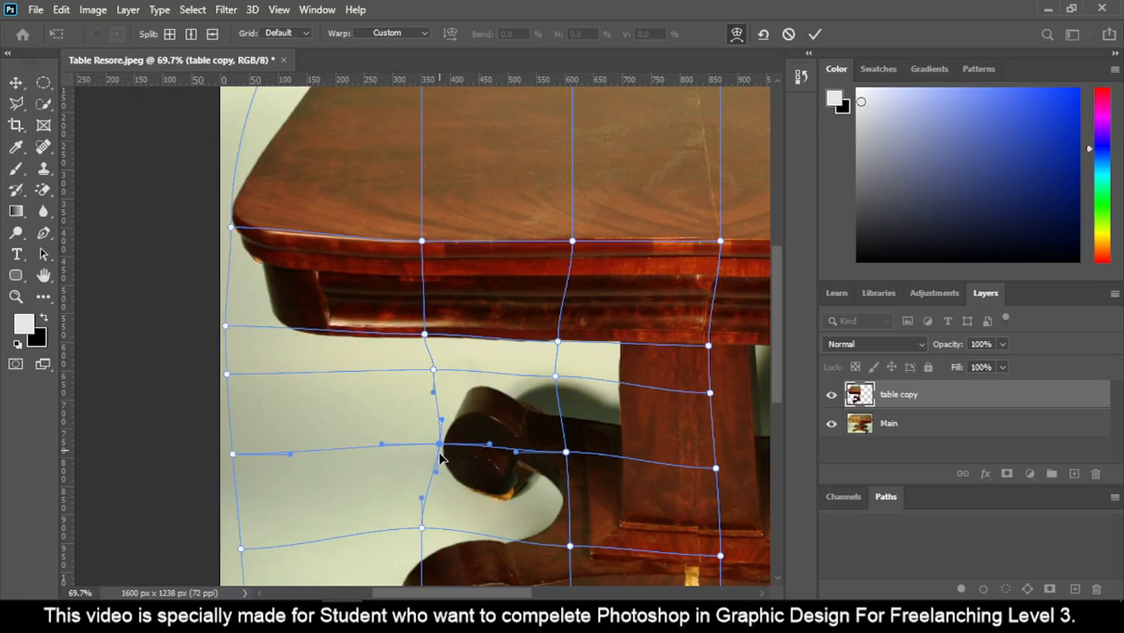
drag(422, 528, 426, 533)
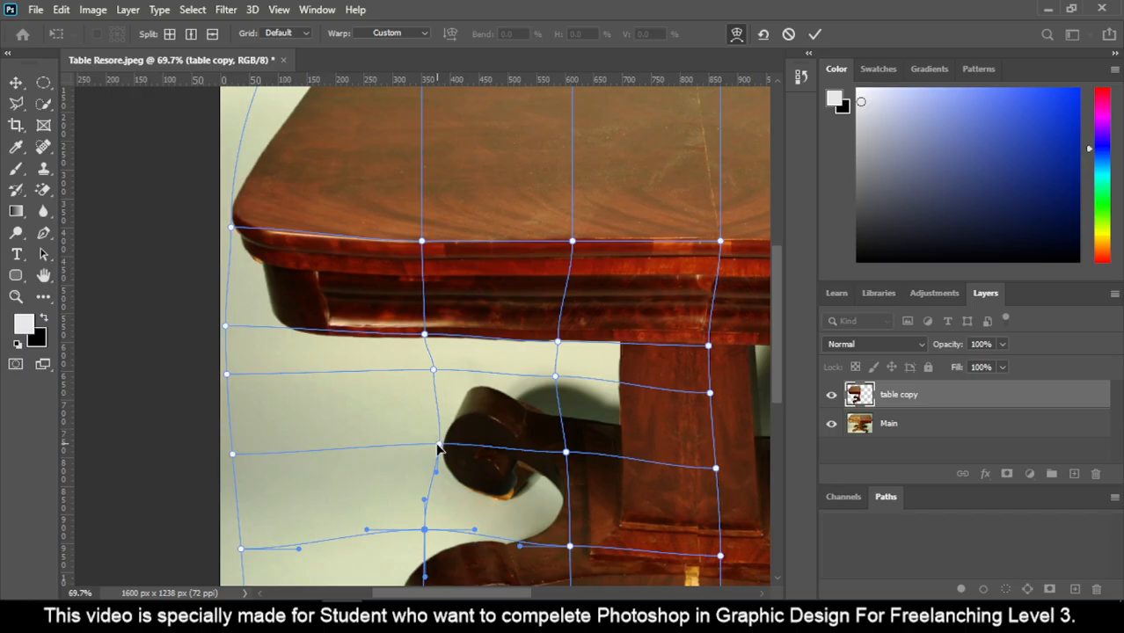
drag(440, 445, 429, 452)
mouse_move(556, 377)
mouse_down()
mouse_move(557, 396)
mouse_move(565, 368)
mouse_move(570, 378)
mouse_up()
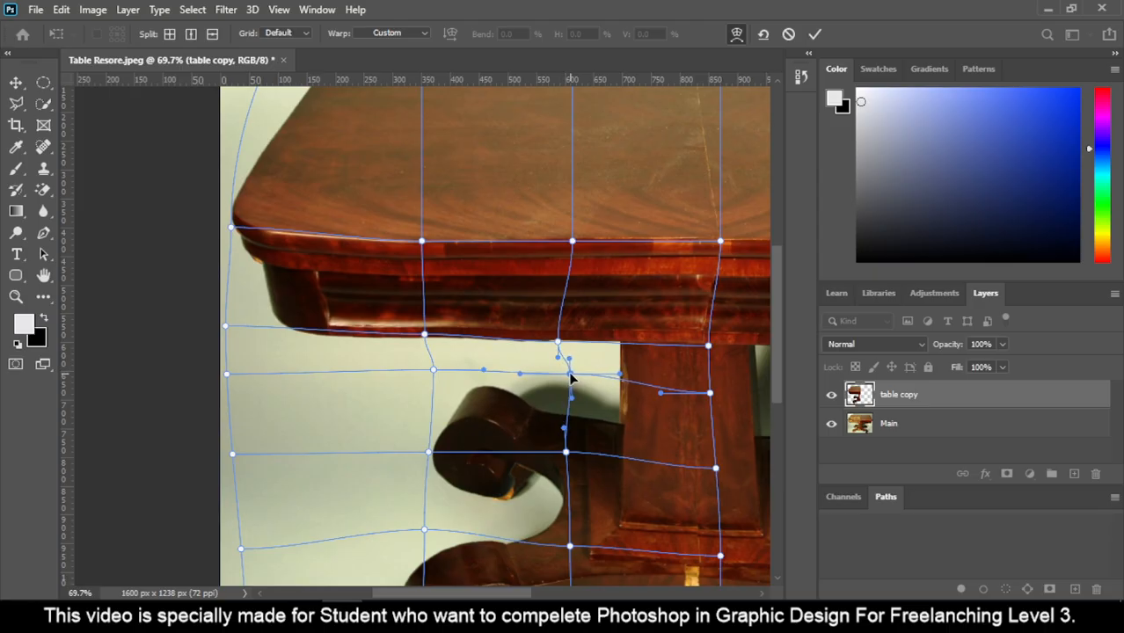
Split the warp grid vertically beside the pedestal and adjust the points along its side and at the center of its base
click(190, 34)
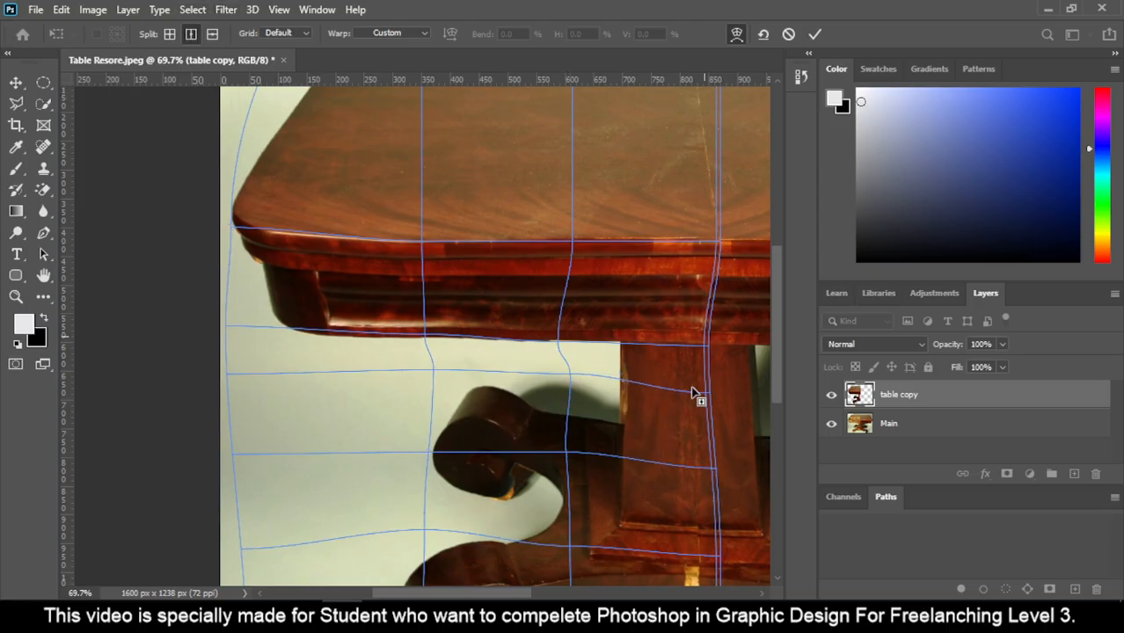
click(610, 396)
drag(607, 380, 600, 384)
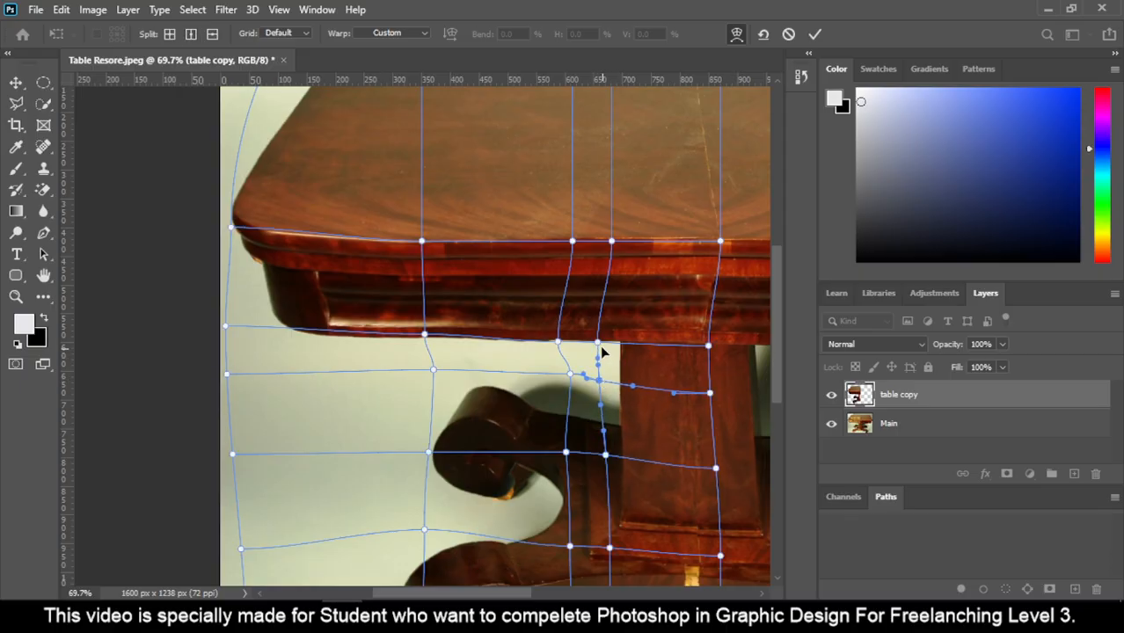
click(597, 342)
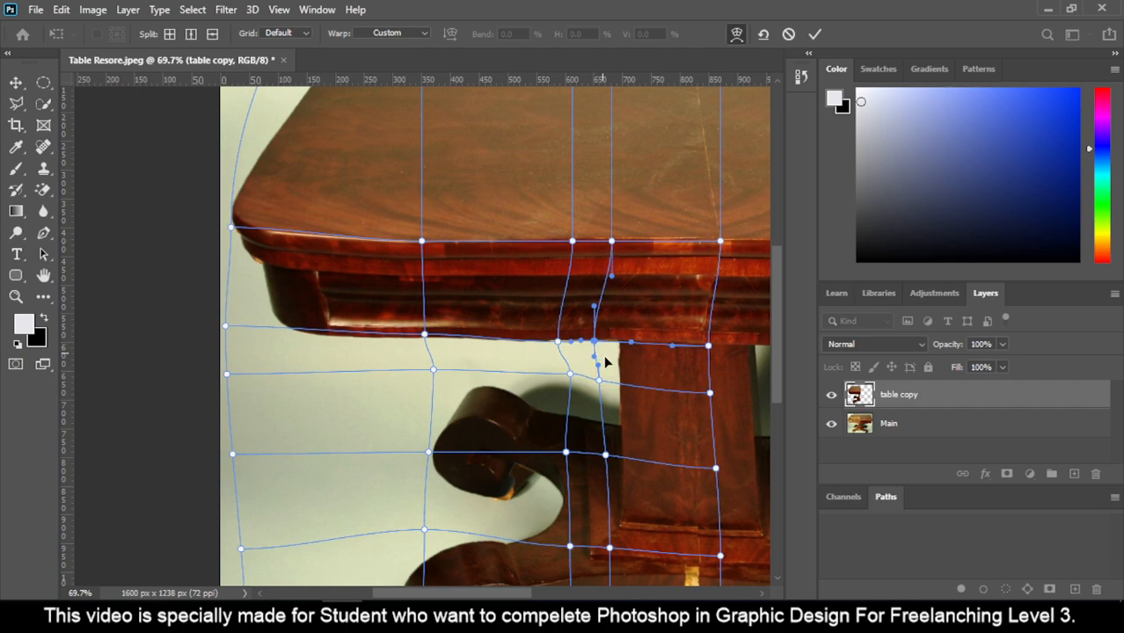
click(605, 455)
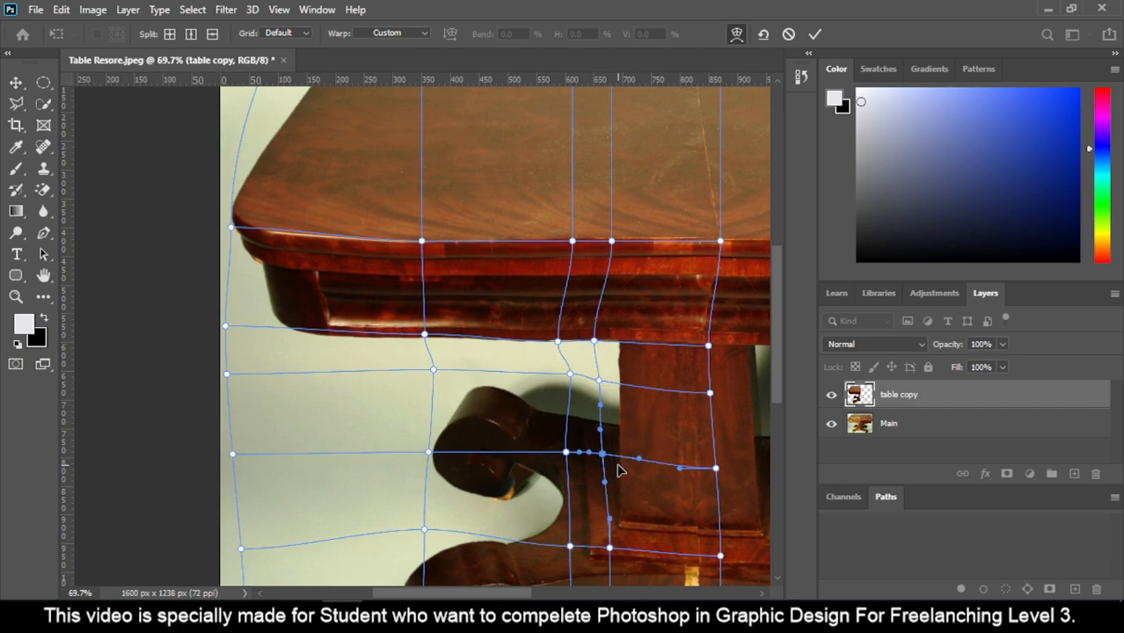
drag(725, 519, 668, 450)
click(663, 451)
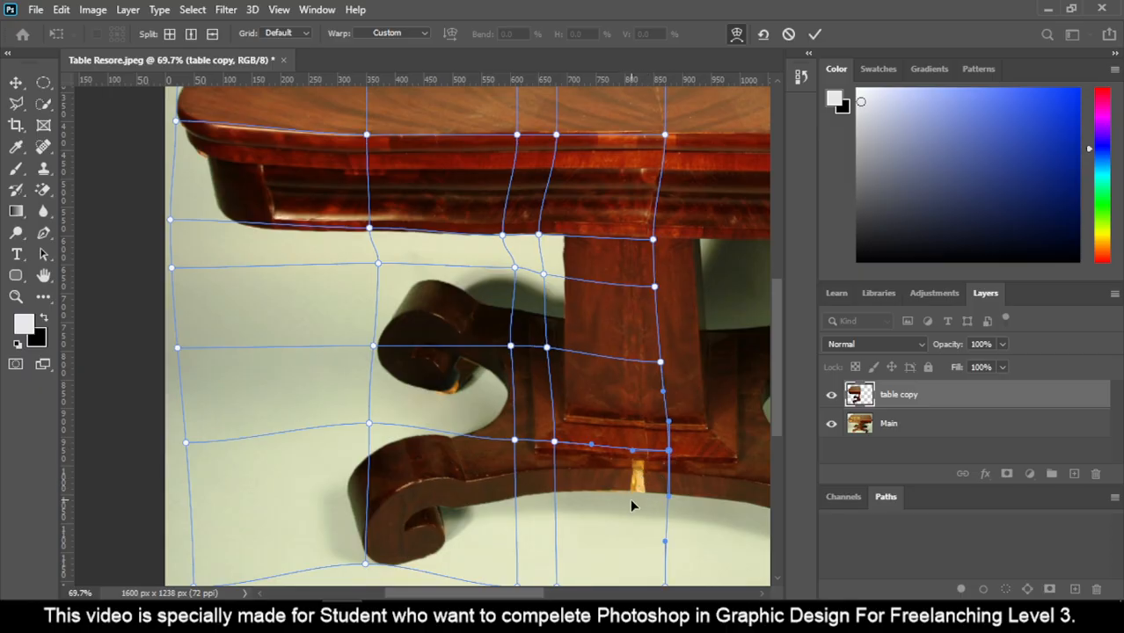
Split the warp grid horizontally beneath the upper scroll foot and move the outer point inward and down to cover the damaged tip
drag(640, 513, 636, 447)
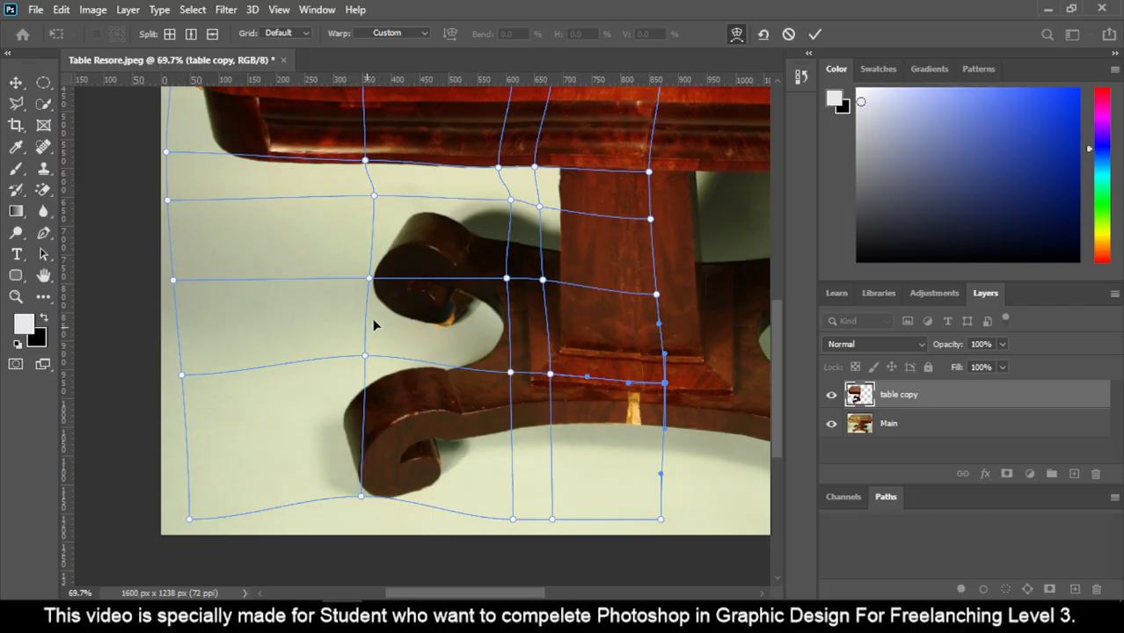
click(211, 34)
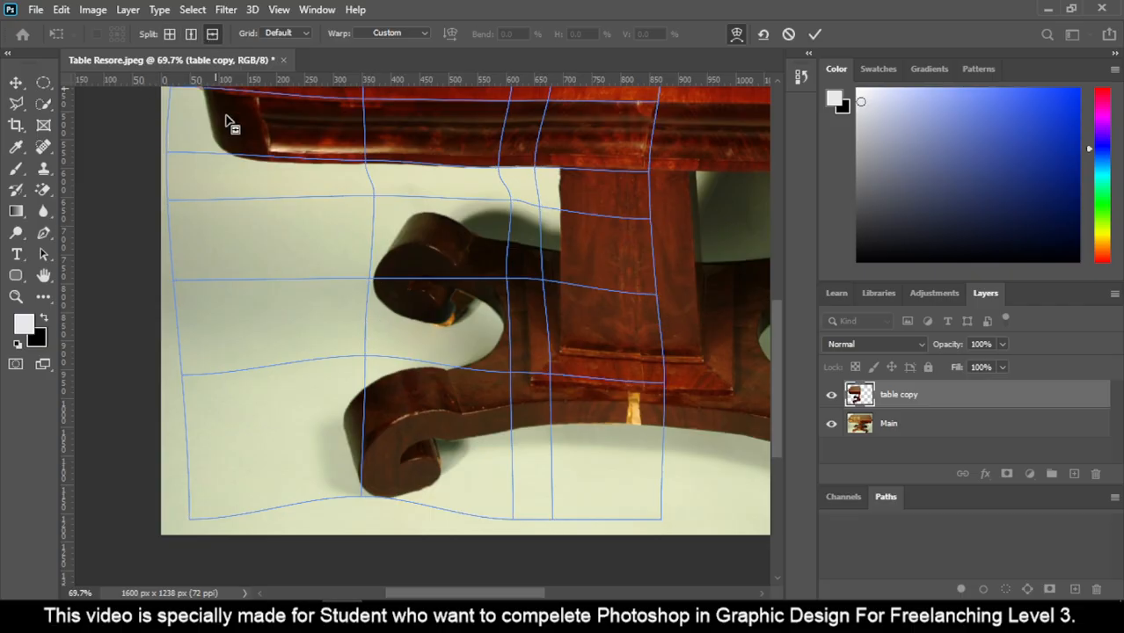
click(337, 325)
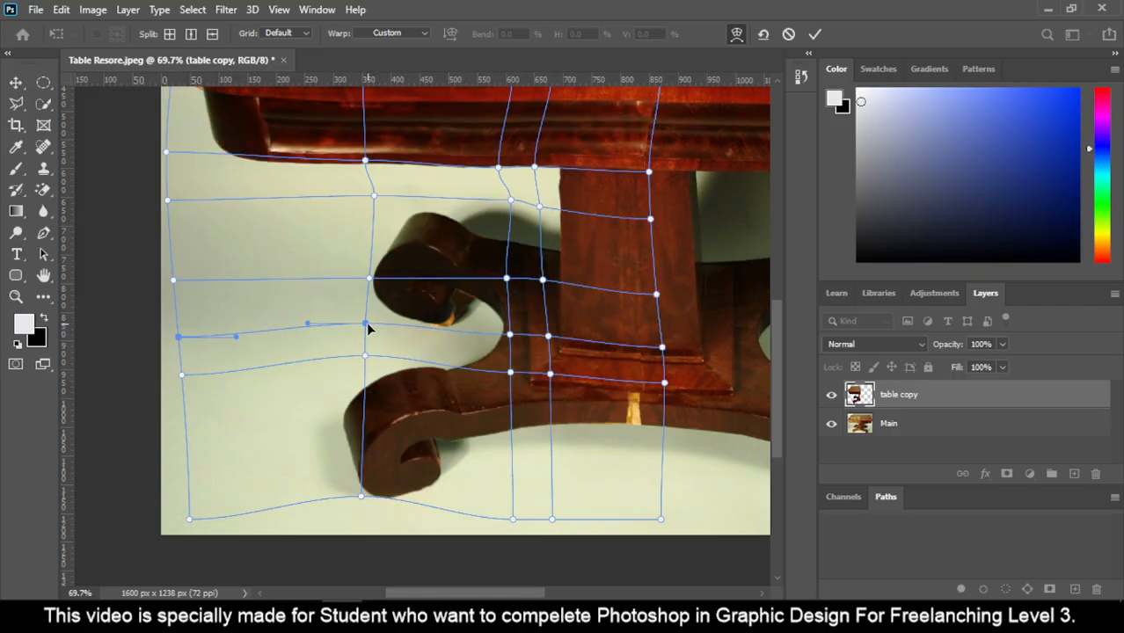
drag(366, 331, 376, 332)
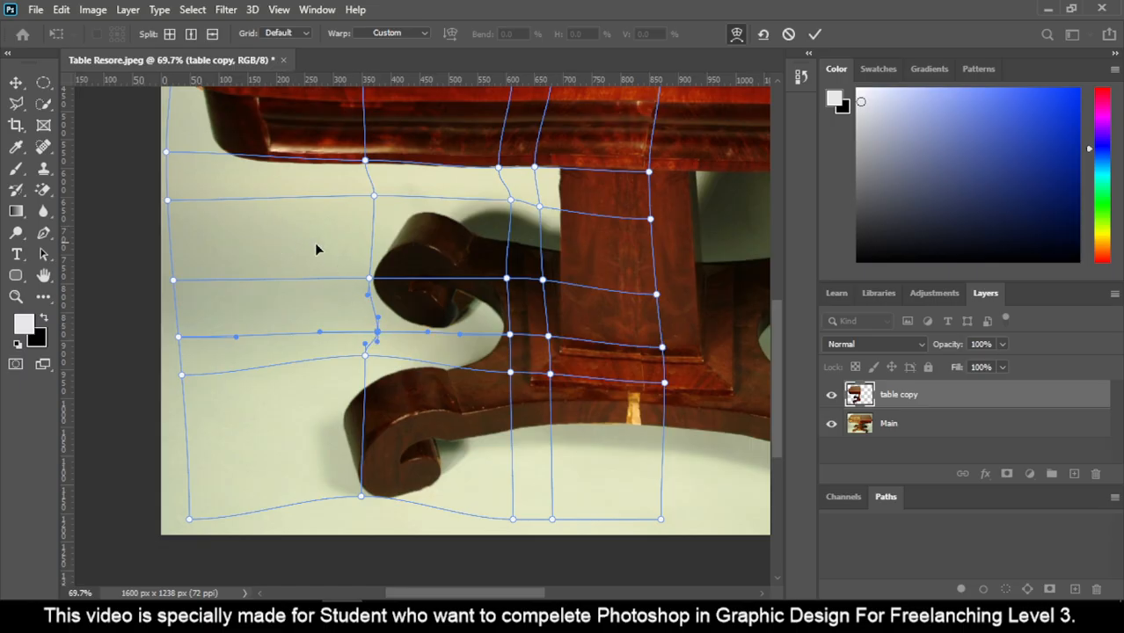
drag(449, 221, 545, 398)
drag(551, 170, 537, 308)
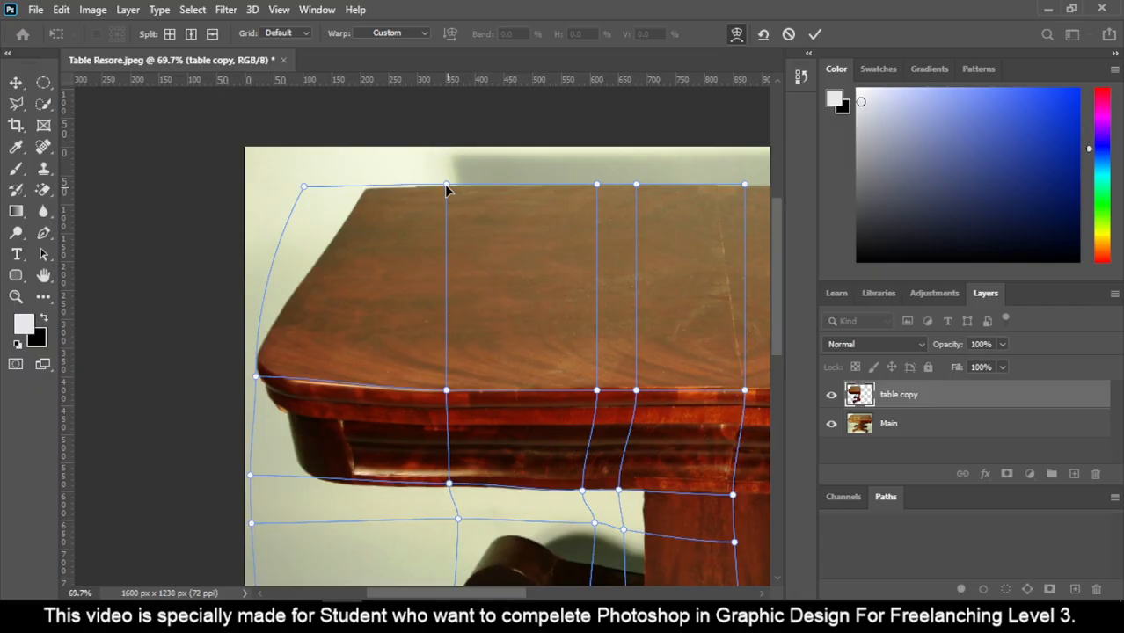
Nudge the warp points on the tabletop's back edge, front corner and apron side outward to fit the original outline, and apply the warp
mouse_move(444, 184)
mouse_down()
mouse_move(459, 198)
mouse_move(444, 181)
mouse_up()
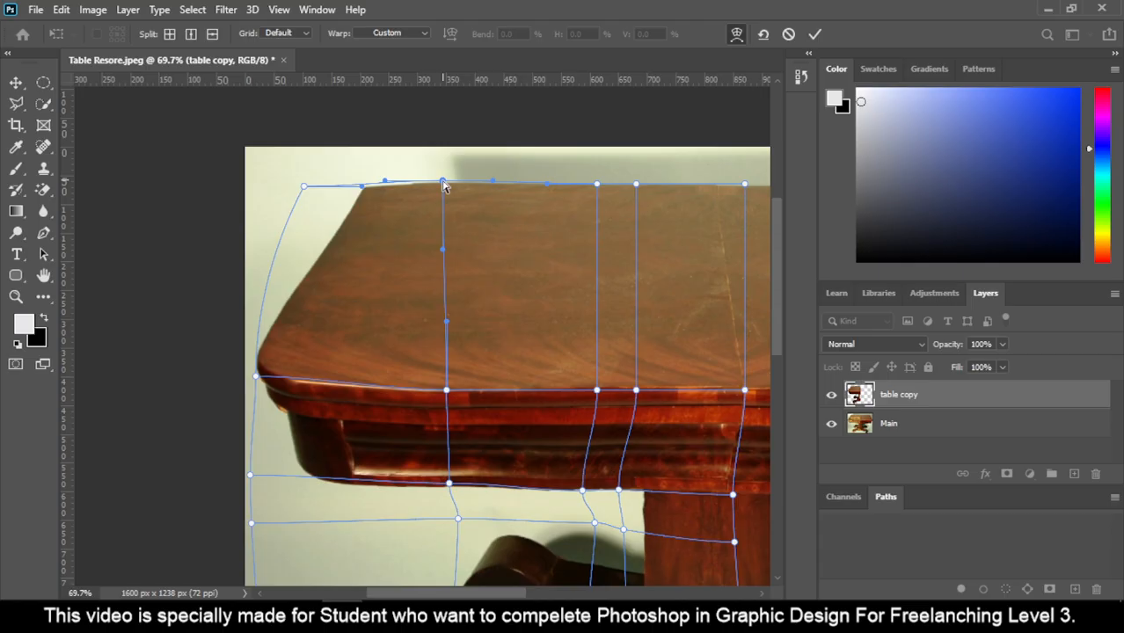
drag(305, 187, 300, 183)
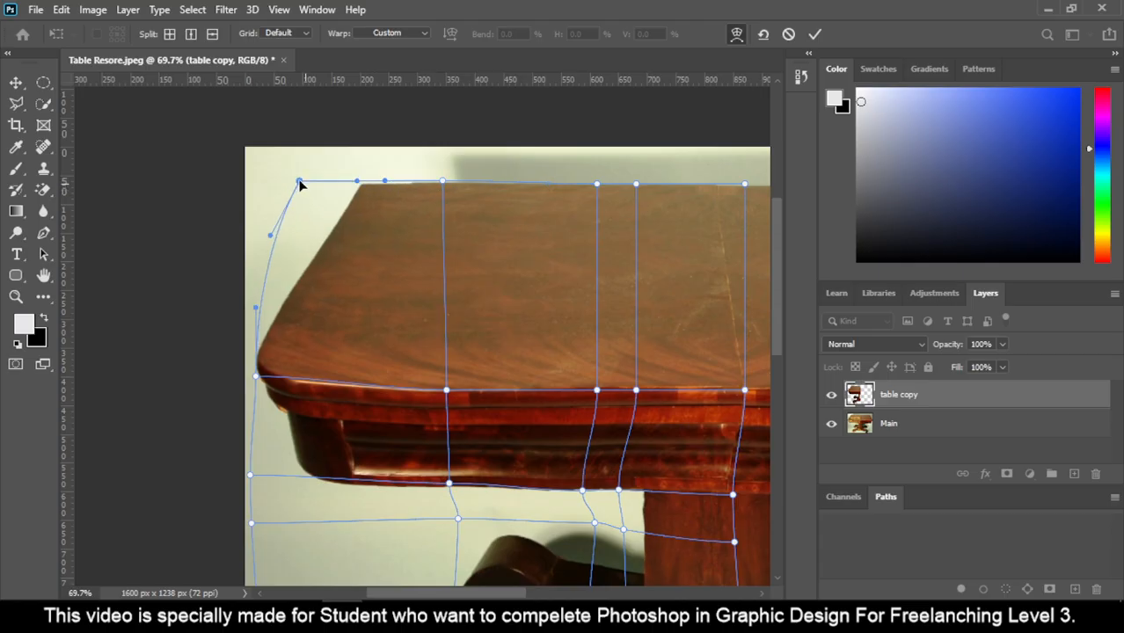
drag(553, 319, 509, 280)
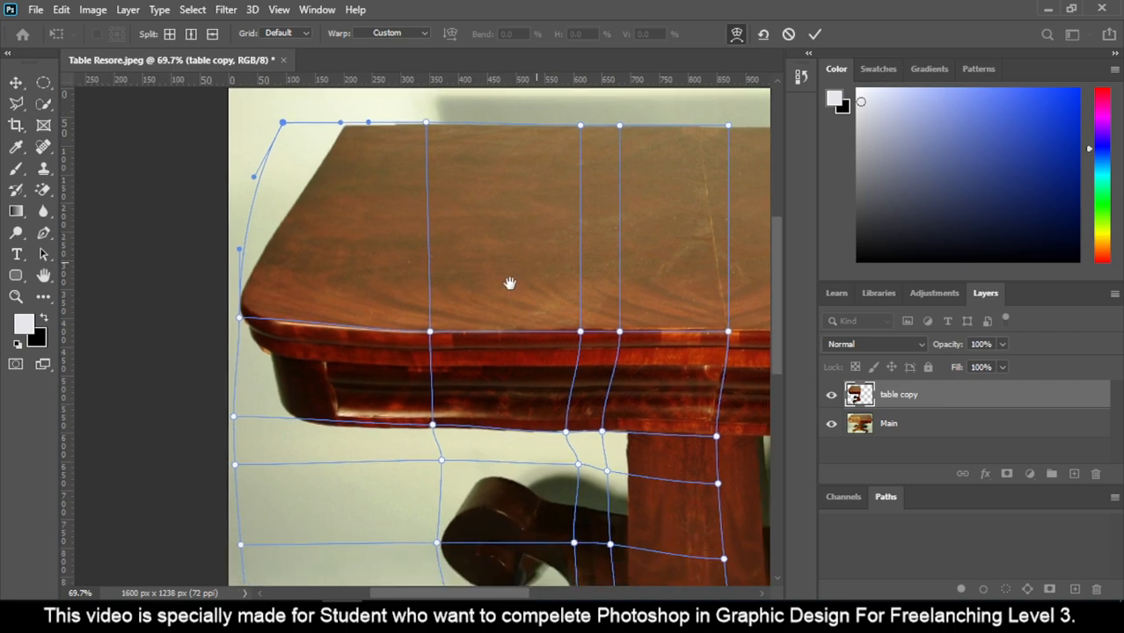
drag(232, 421, 227, 424)
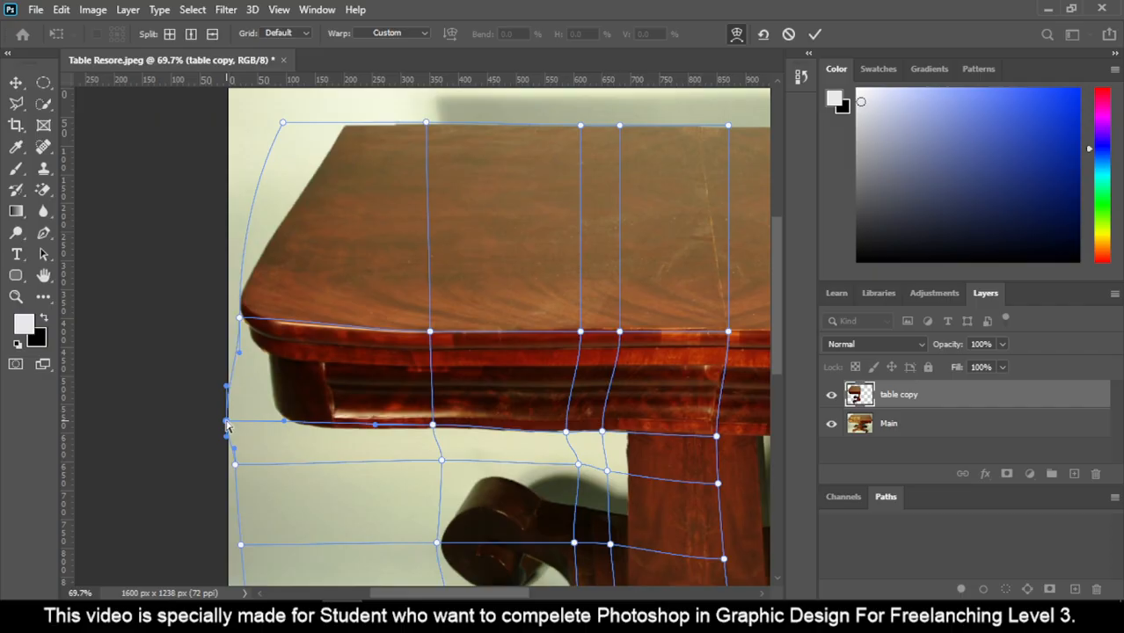
drag(244, 316, 238, 326)
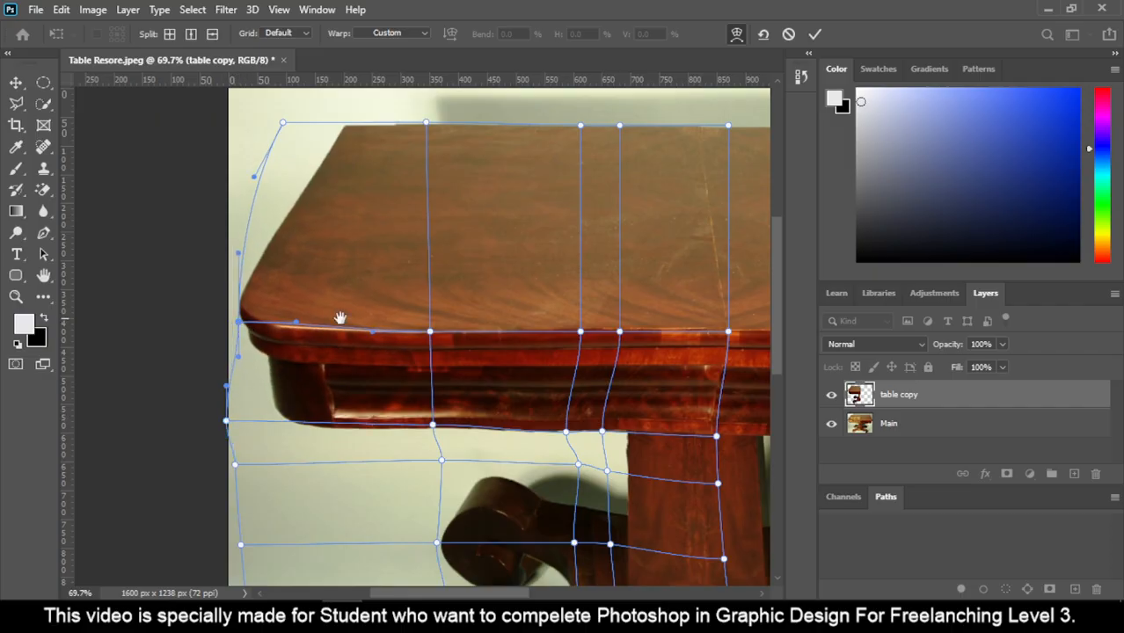
scroll(473, 351, down, 2)
scroll(476, 354, down, 1)
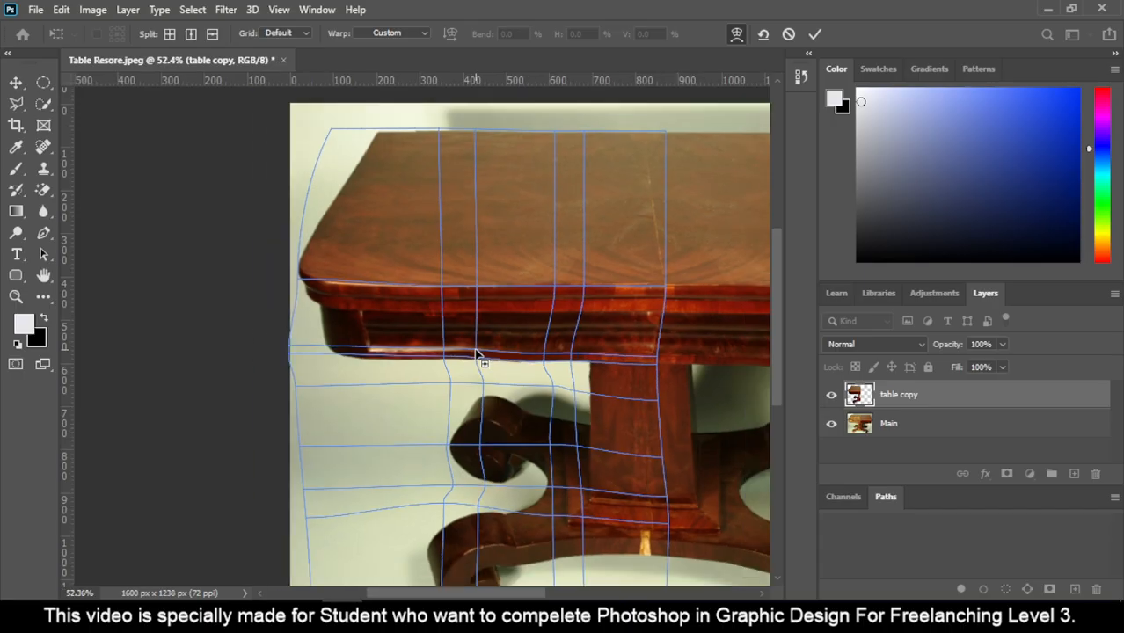
scroll(475, 354, down, 1)
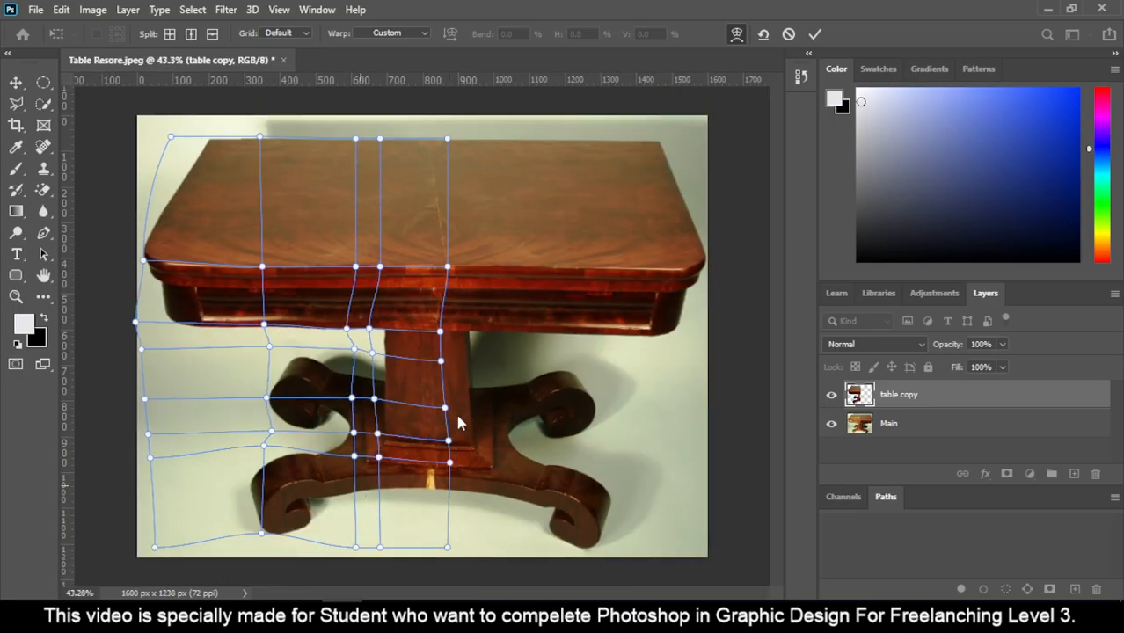
click(814, 37)
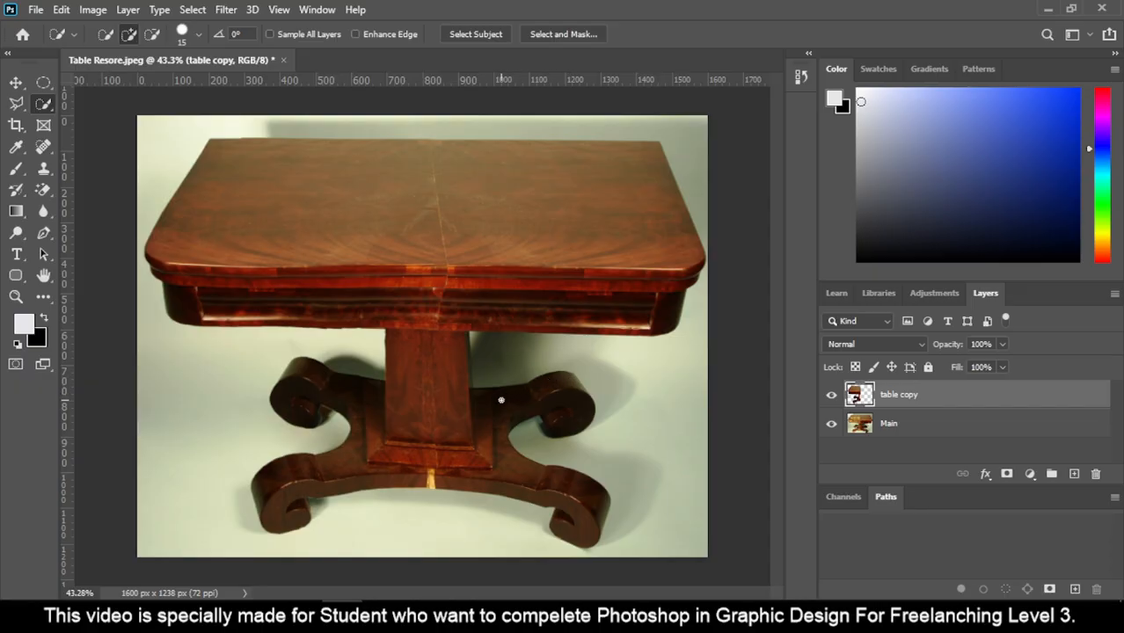
scroll(450, 373, up, 5)
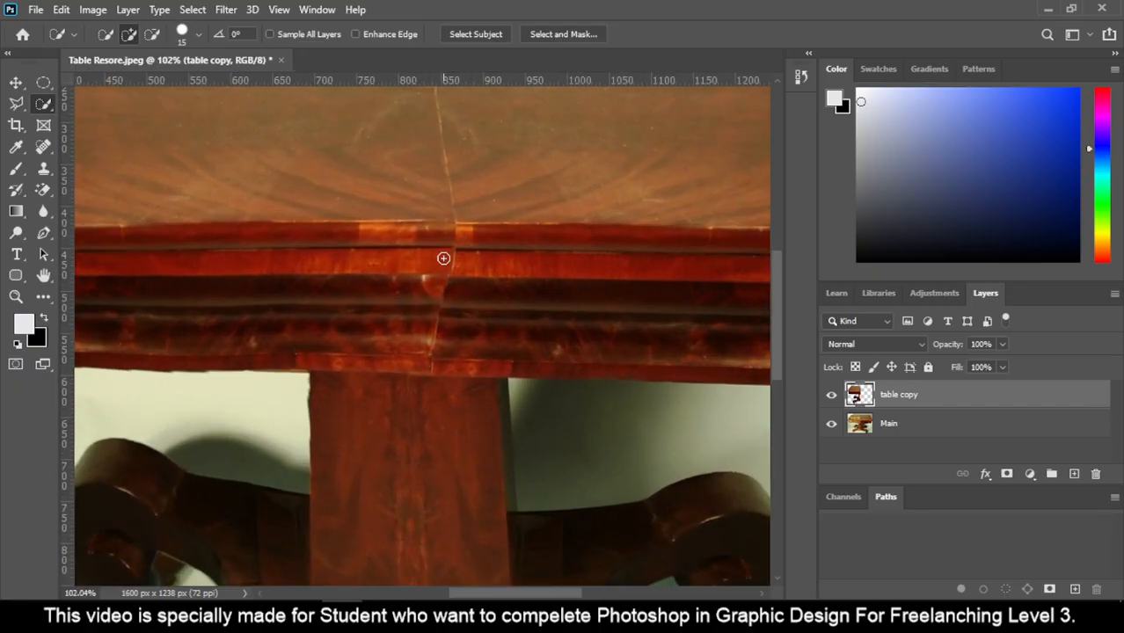
scroll(442, 438, down, 3)
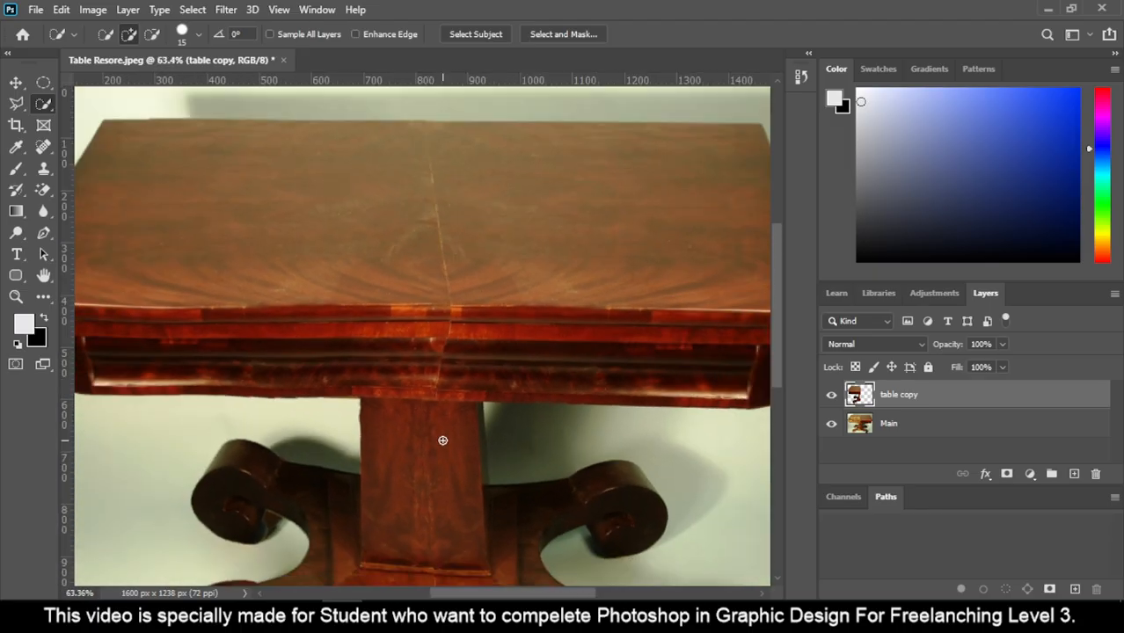
drag(469, 531, 478, 390)
scroll(461, 430, up, 3)
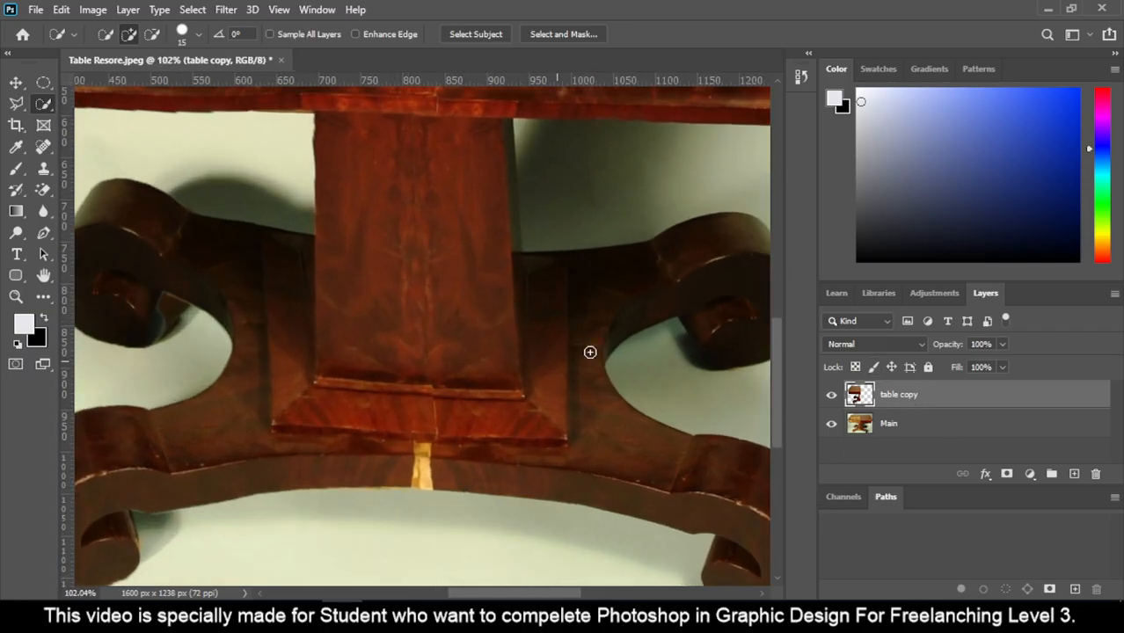
scroll(410, 463, up, 2)
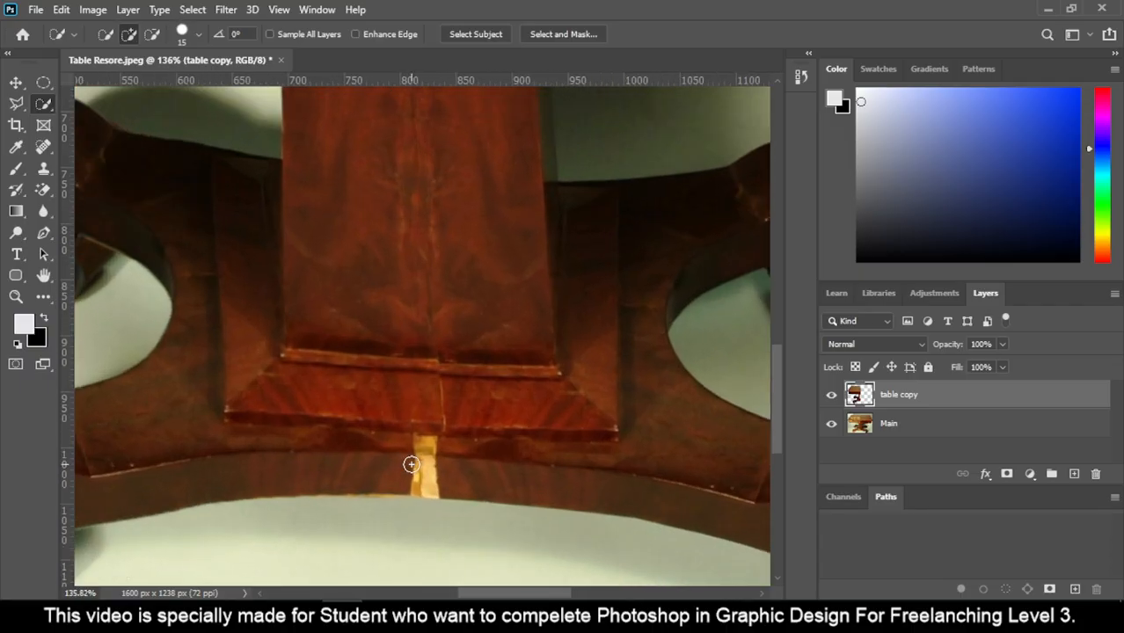
click(910, 426)
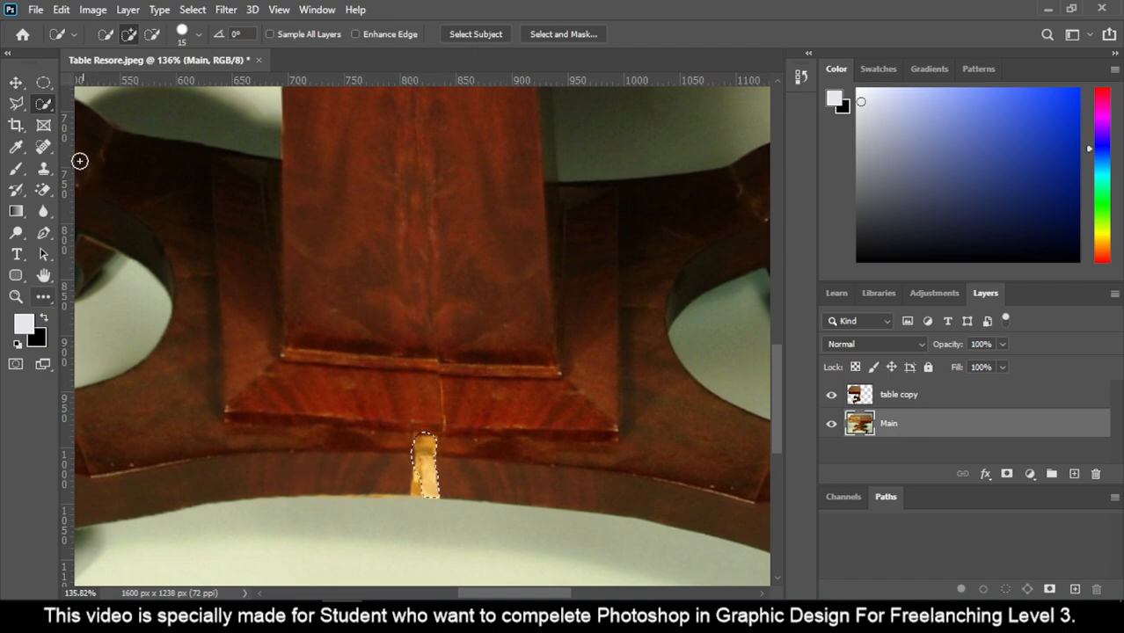
click(44, 84)
click(422, 429)
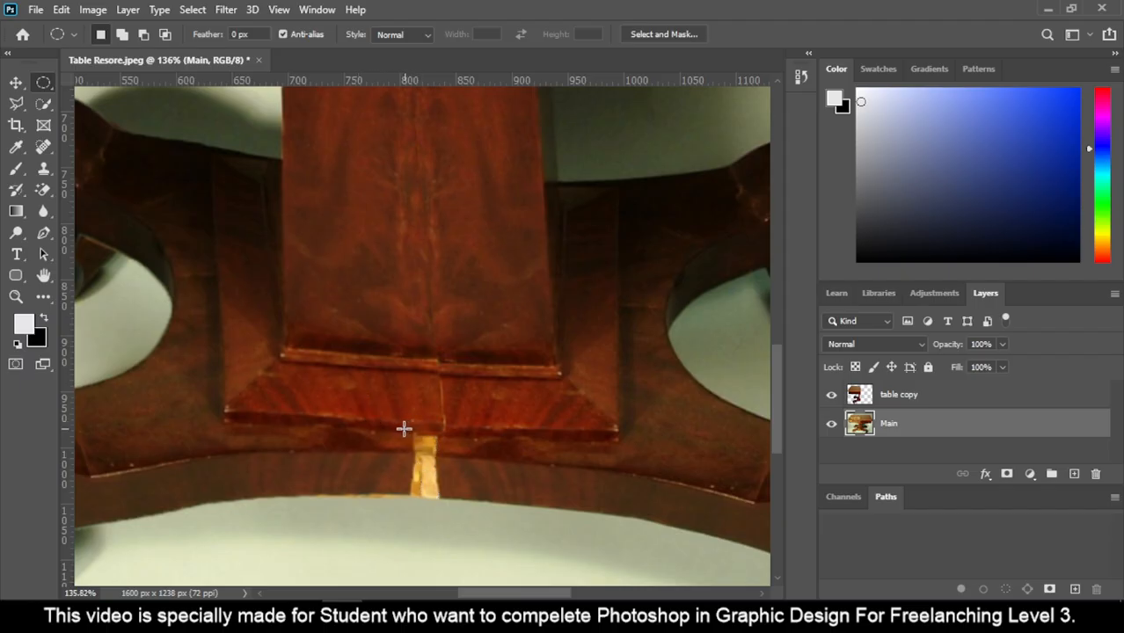
drag(403, 428, 452, 455)
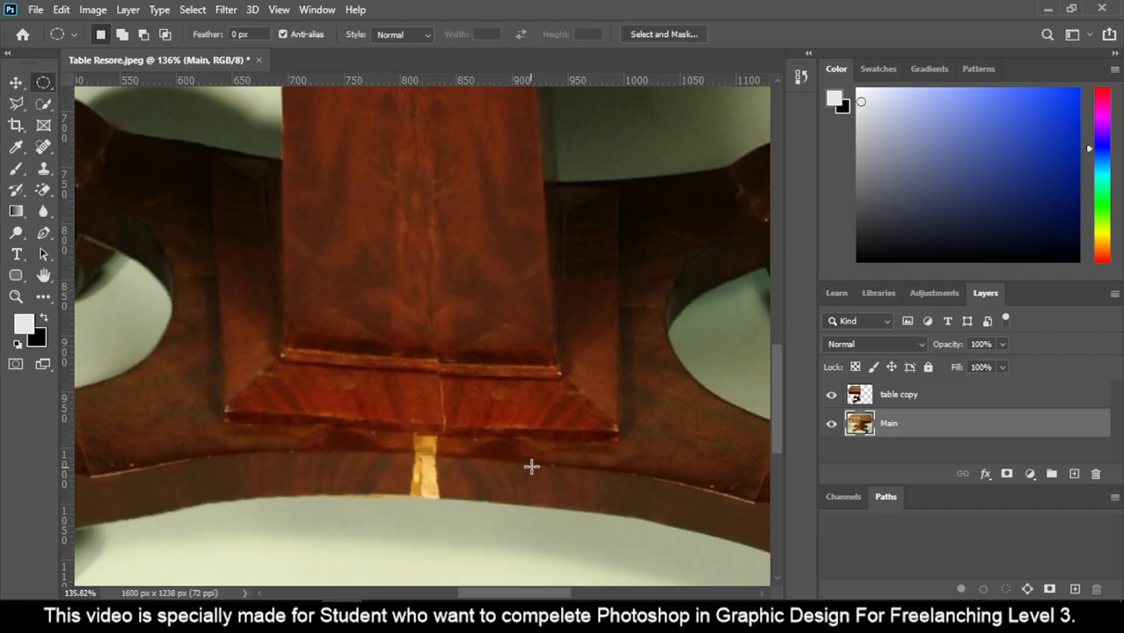
Select the bright chipped strip at the center of the base's front edge with a rectangular marquee
right_click(44, 83)
click(123, 86)
drag(397, 425, 457, 507)
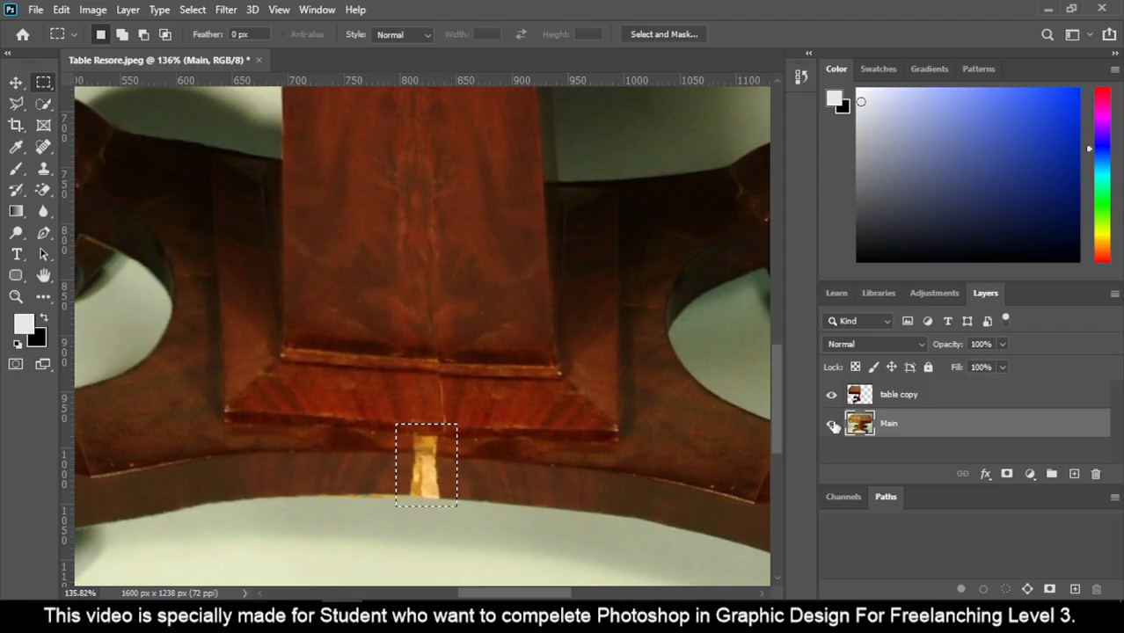
Compare the table copy layer with the Main layer around the strip by switching its visibility and the active layer
click(897, 396)
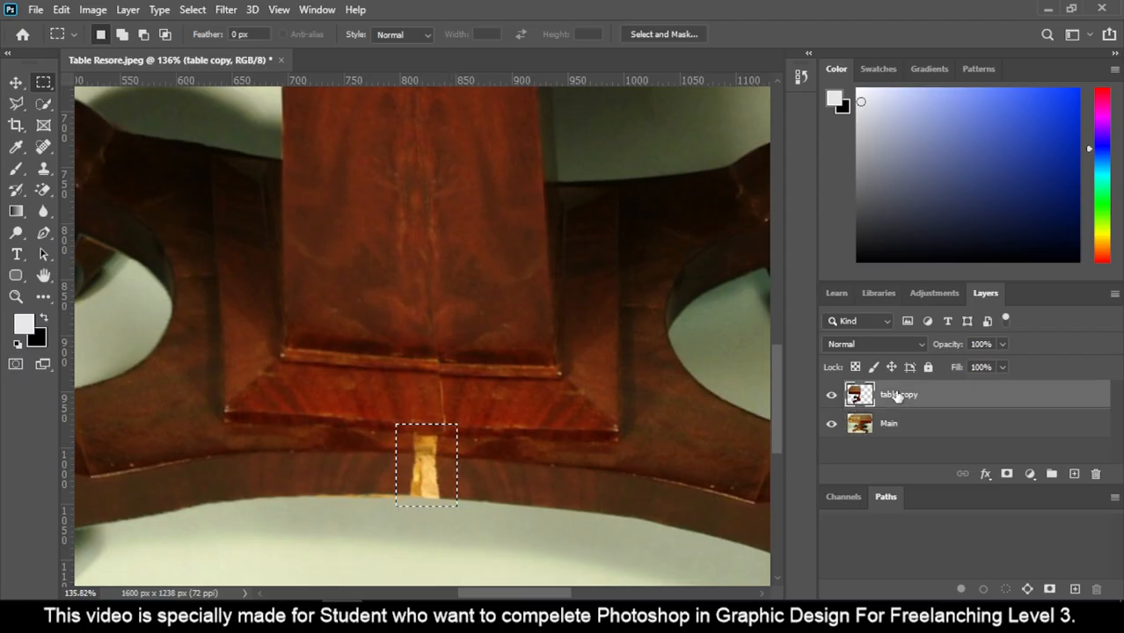
click(831, 396)
click(831, 397)
scroll(352, 380, right, 3)
scroll(352, 373, down, 5)
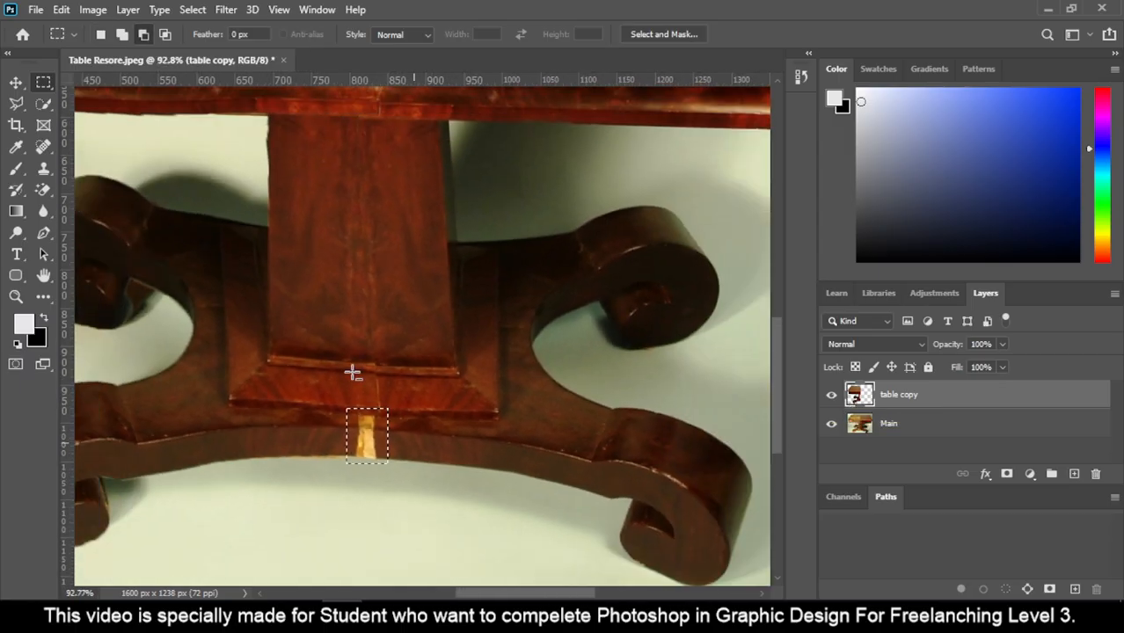
click(870, 423)
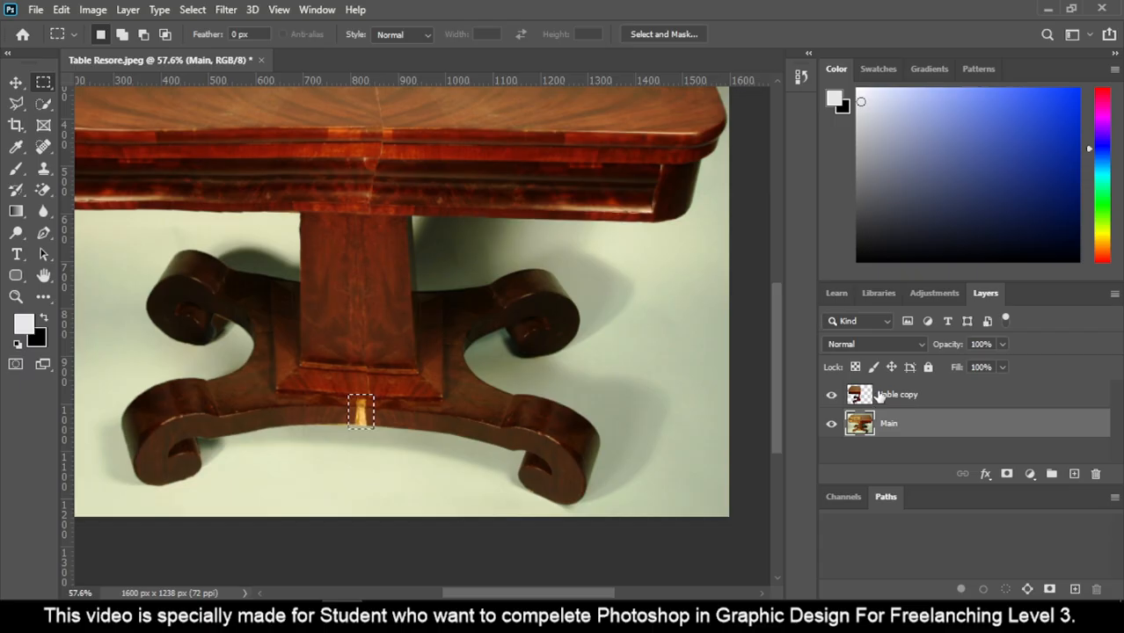
click(873, 397)
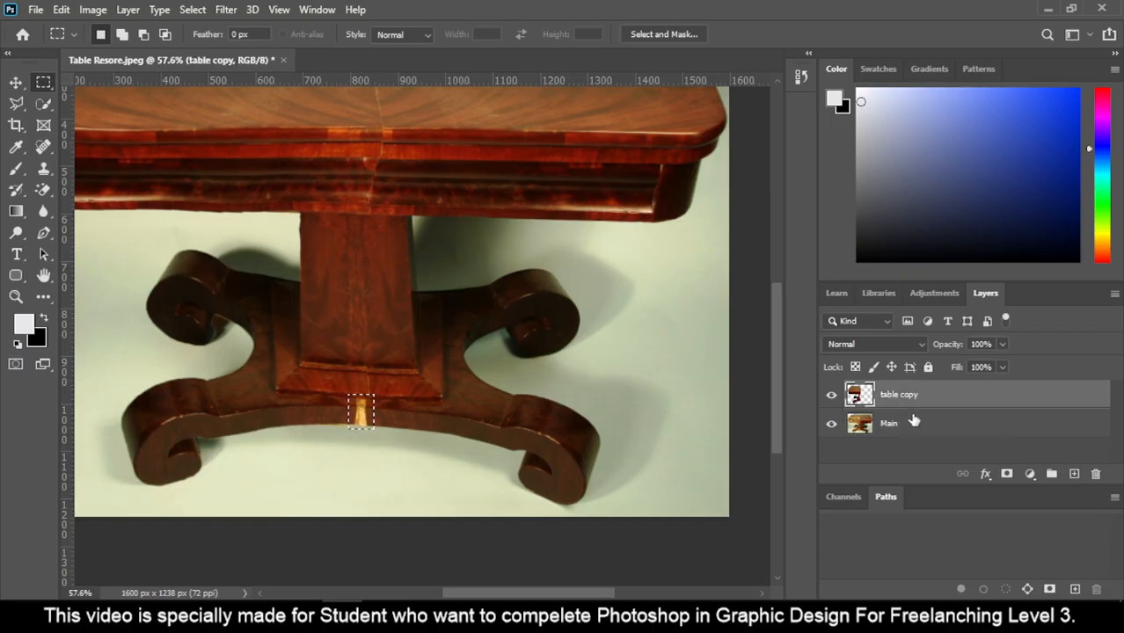
Merge the table copy and Main layers into one, and check the merged layer by hiding and showing it
click(911, 422)
shift+click(905, 396)
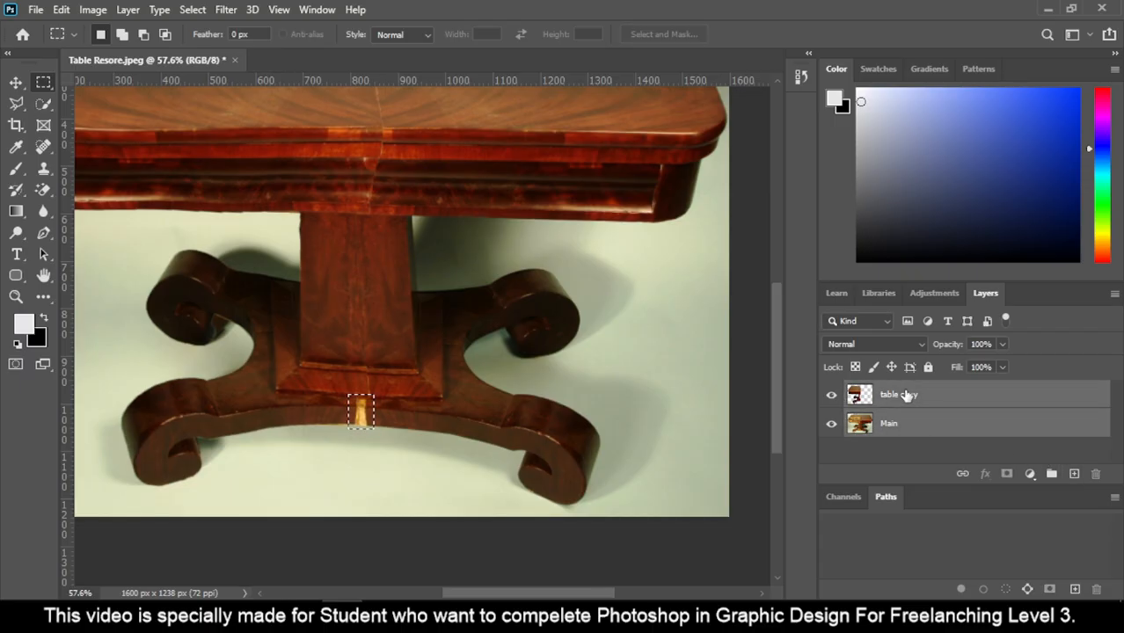
right_click(909, 401)
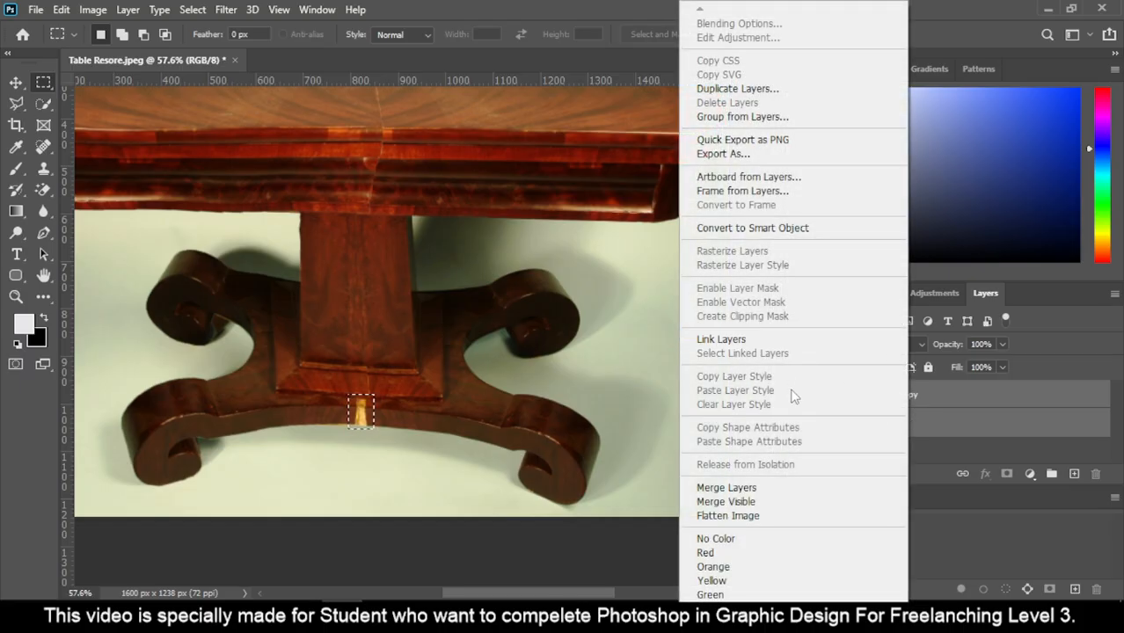
click(748, 487)
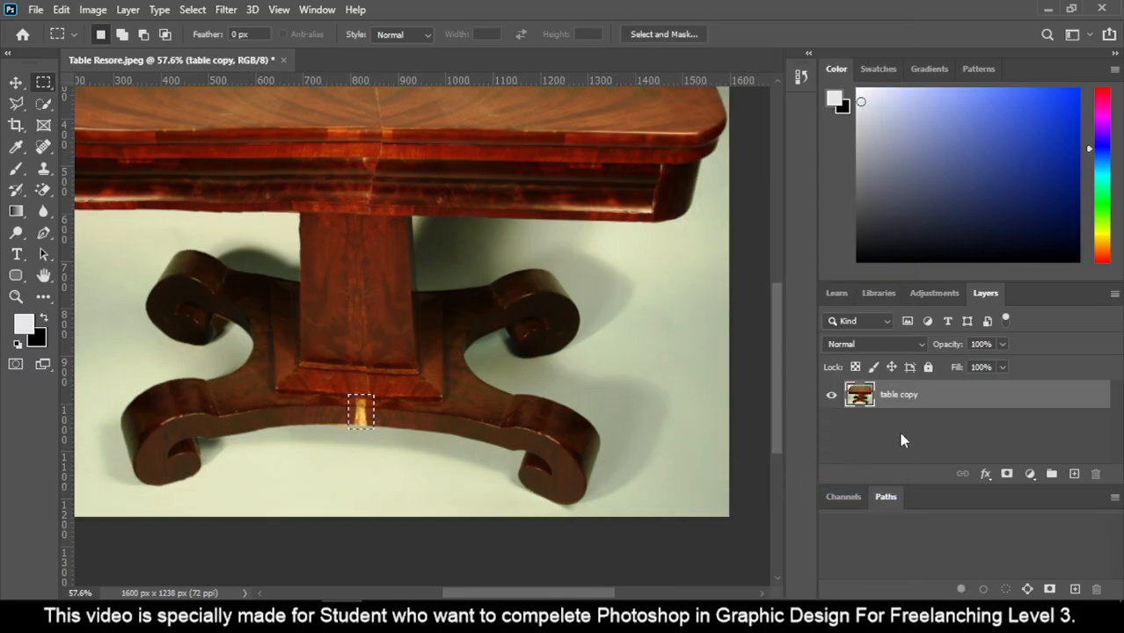
click(831, 395)
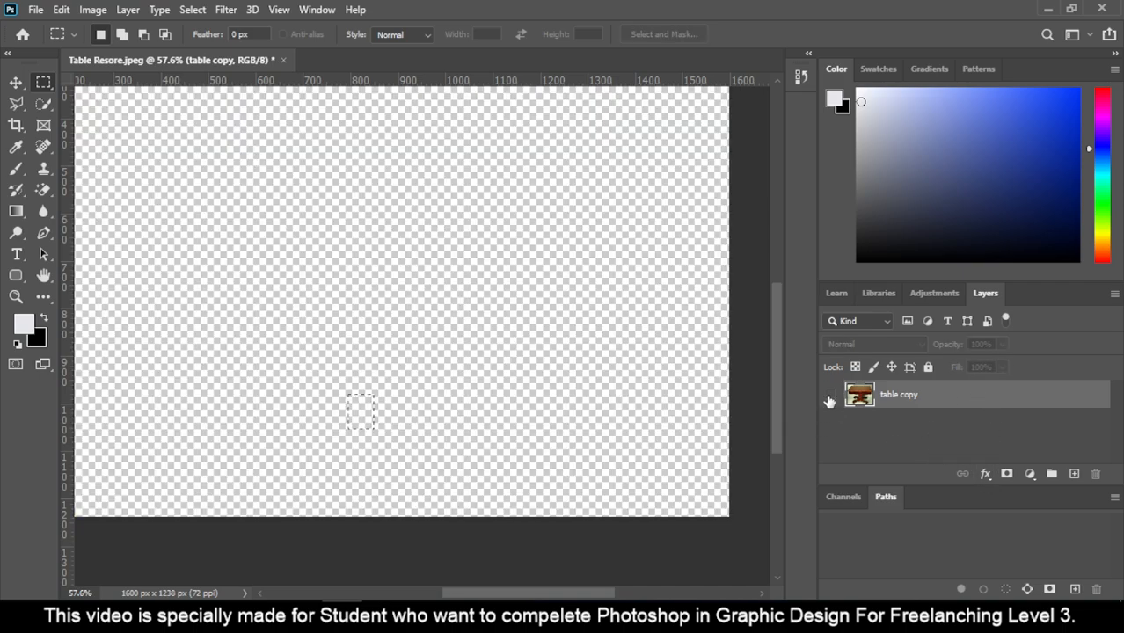
click(831, 396)
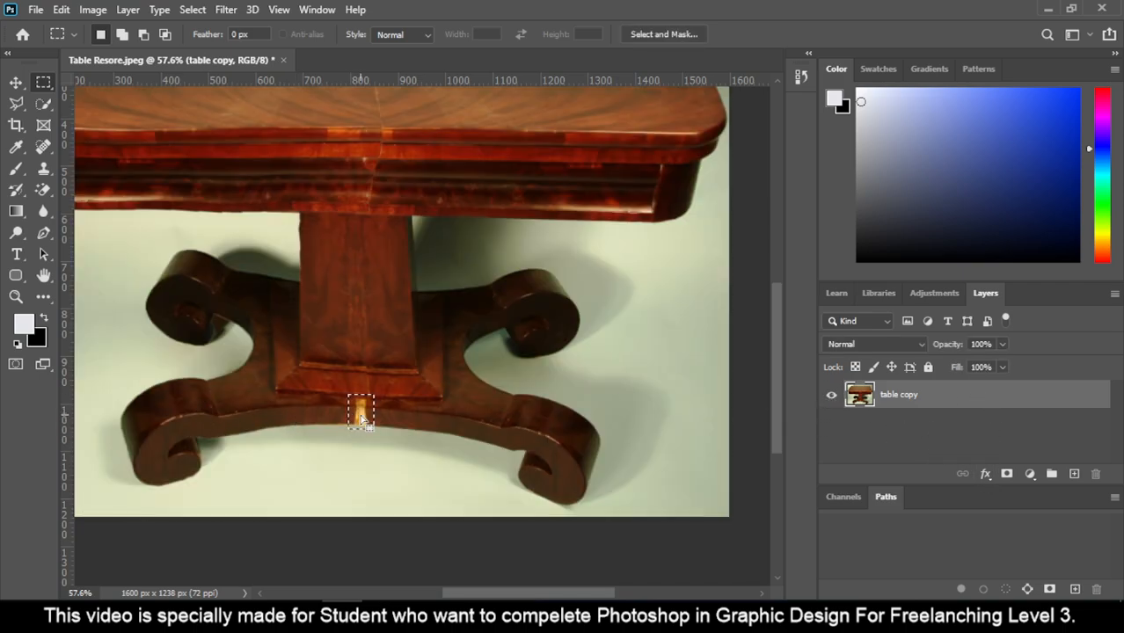
Fill the selected chipped strip on the base with Content-Aware contents, and clear the selection
scroll(349, 415, up, 4)
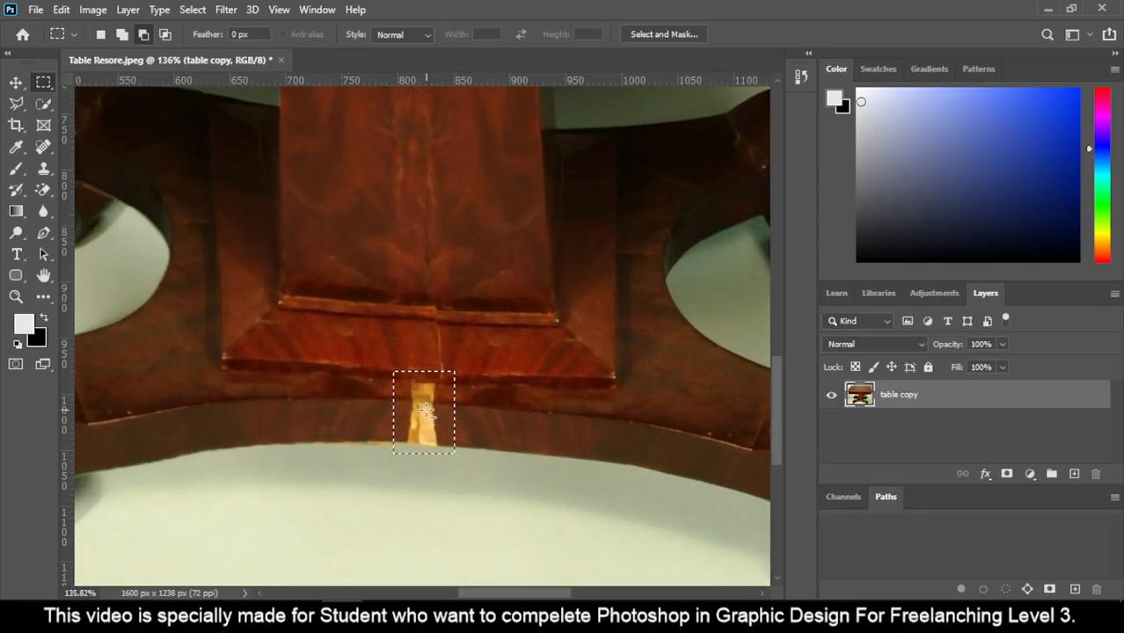
right_click(419, 401)
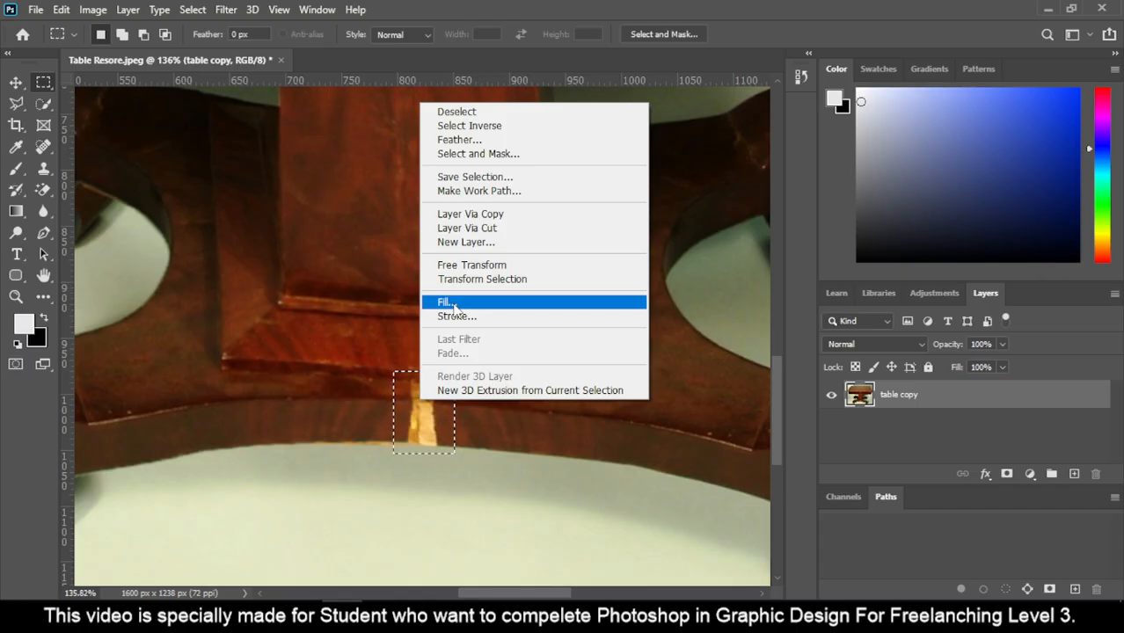
click(452, 304)
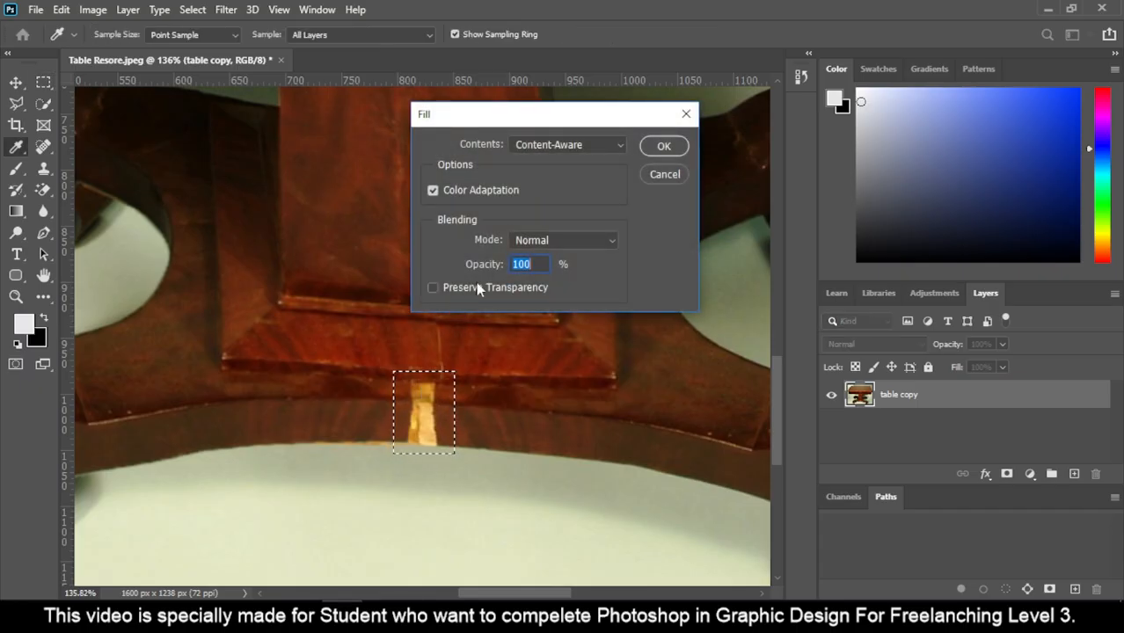
click(664, 146)
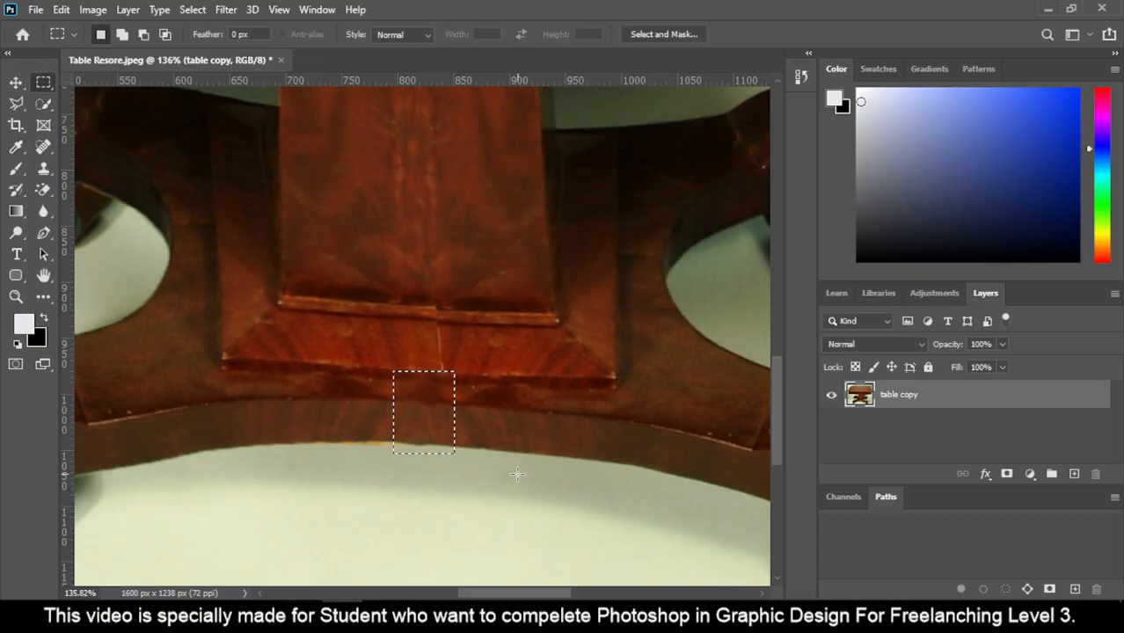
click(462, 412)
Select the center seam on the pedestal's base molding with a rectangular marquee about 36 by 77 px, and open the Fill settings
drag(453, 379, 414, 294)
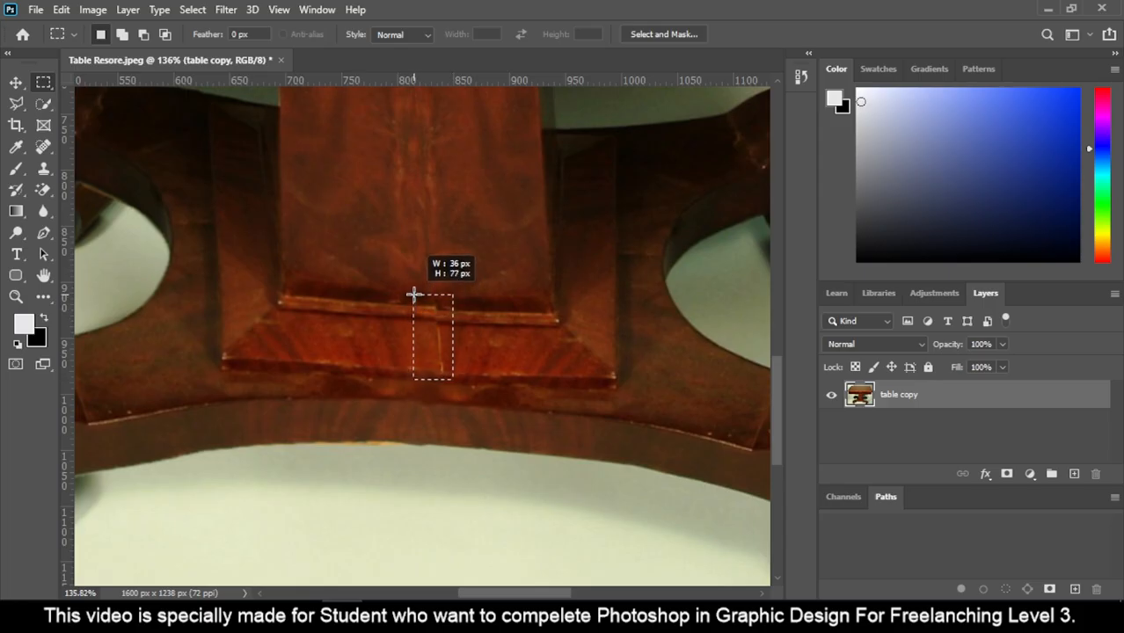
right_click(430, 334)
click(481, 240)
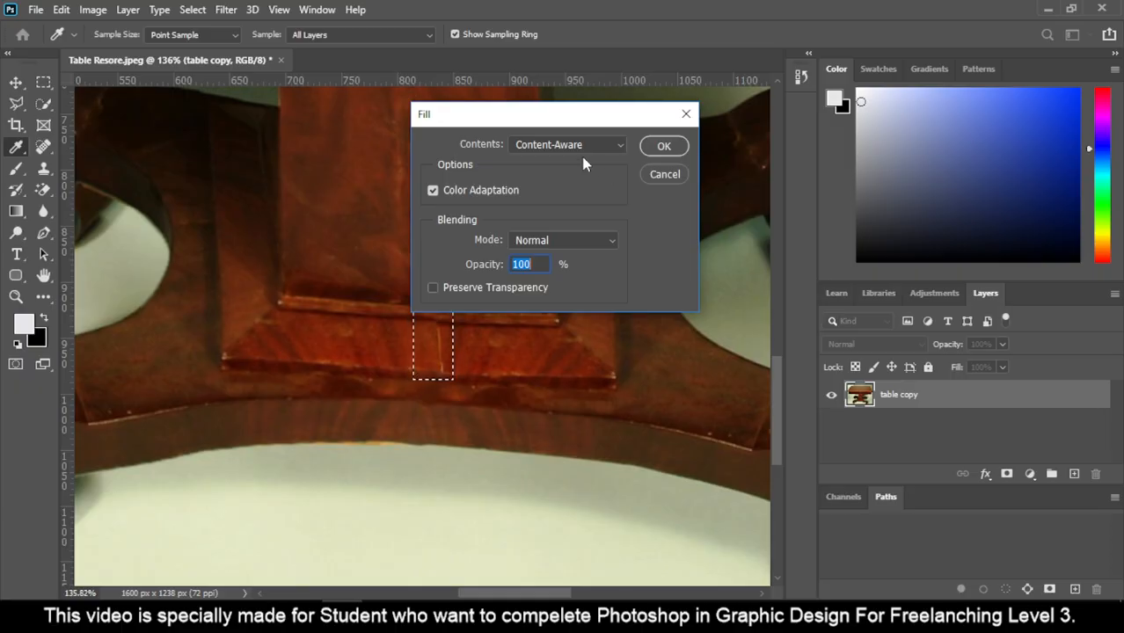
Try filling the selected seam with the solid green color #95e774, and undo the fill
click(538, 147)
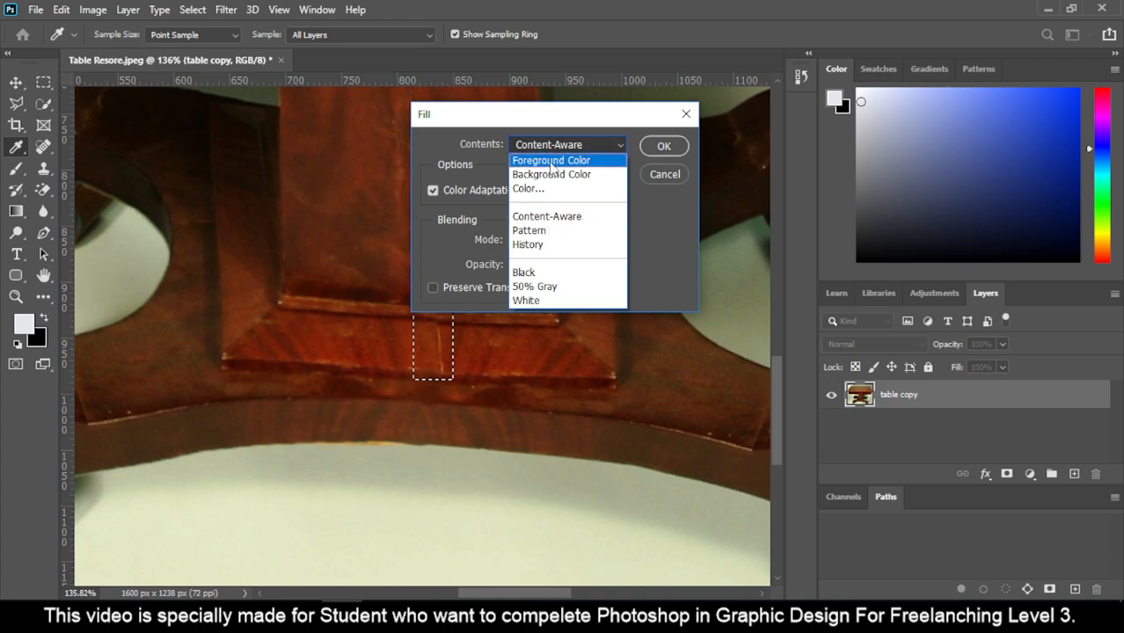
click(559, 188)
click(708, 171)
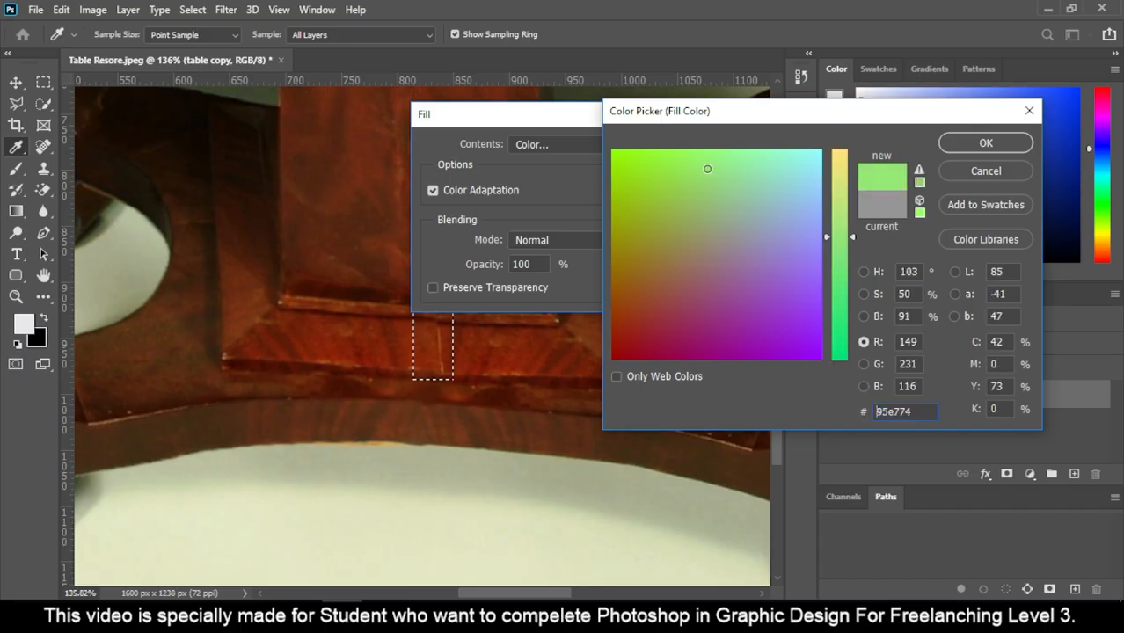
click(981, 145)
click(664, 146)
key(m)
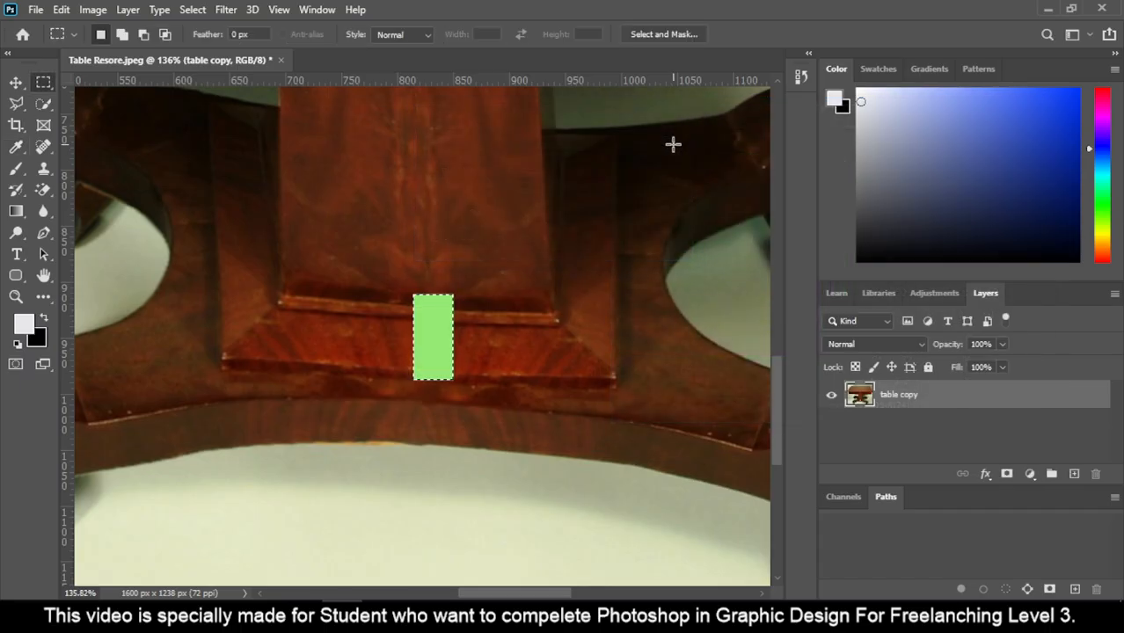
key(ctrl+z)
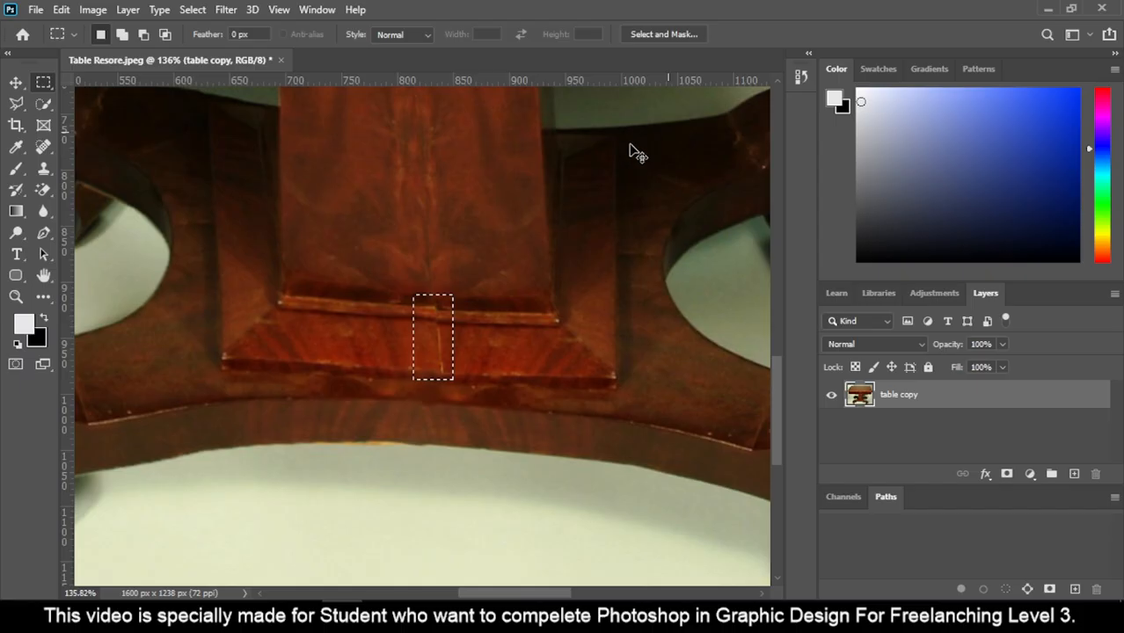
Fill the selected center seam on the pedestal's base molding with Content-Aware contents in Normal mode at 100% opacity
right_click(439, 318)
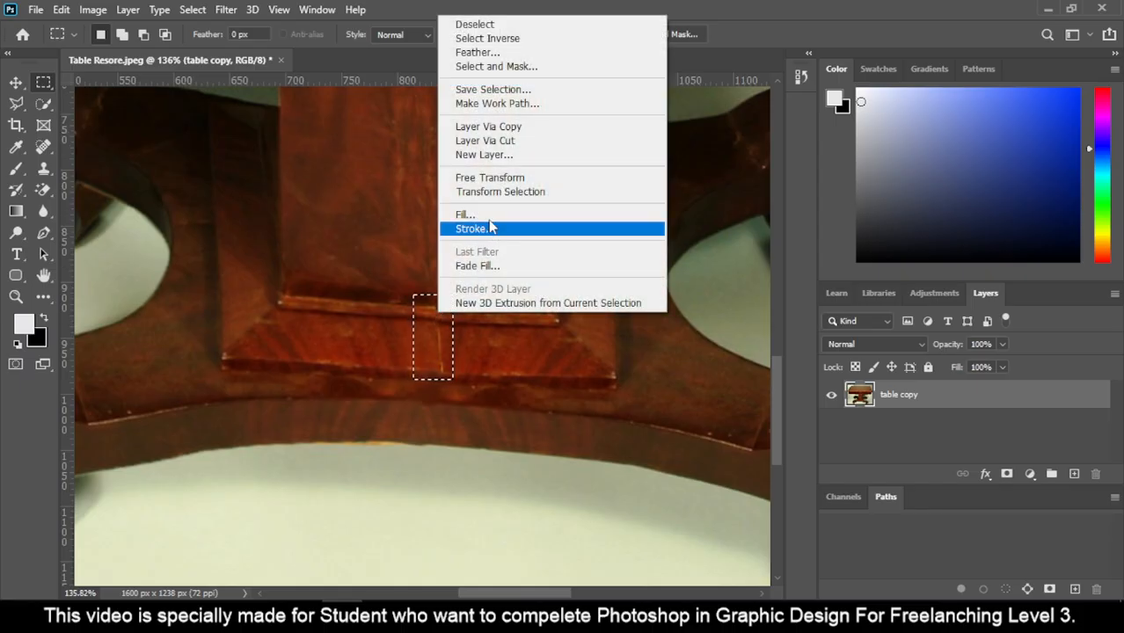
click(484, 214)
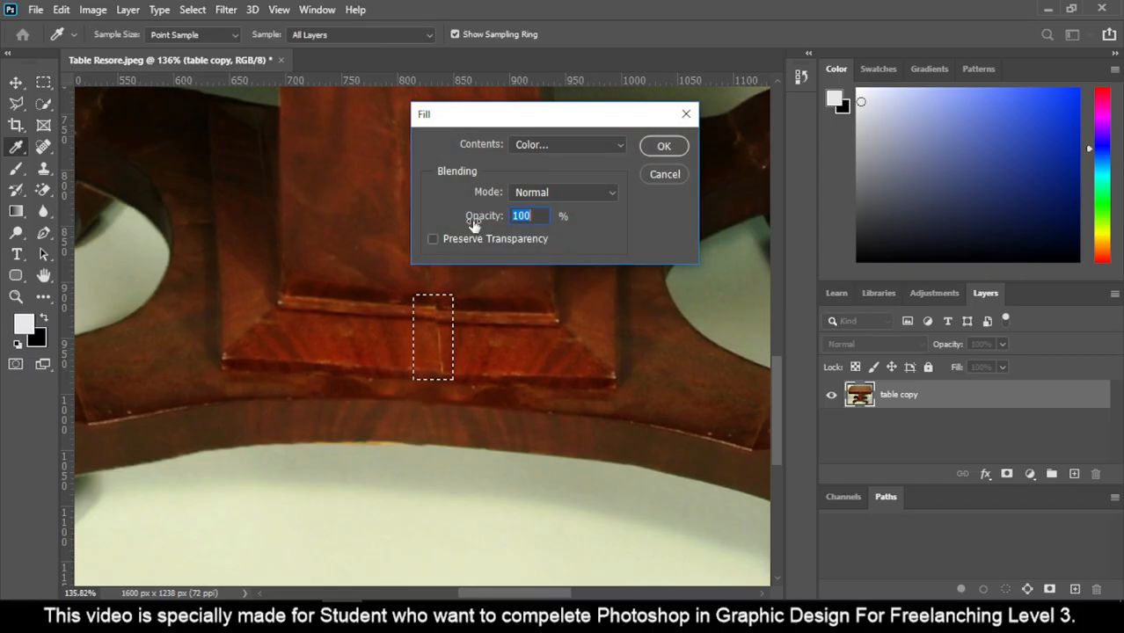
click(542, 145)
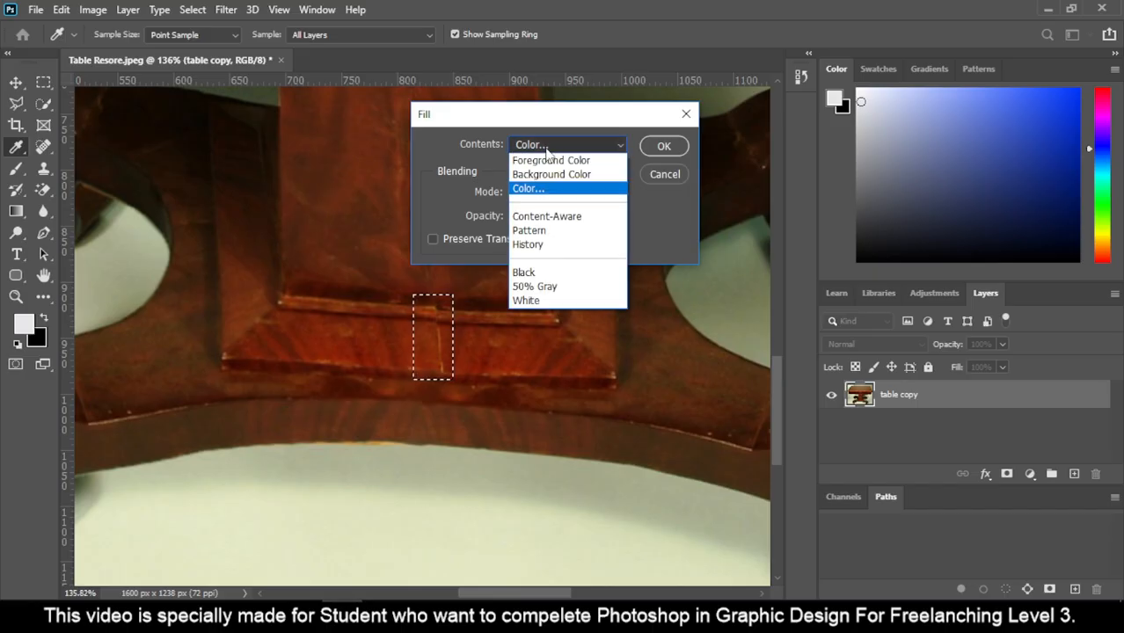
click(555, 216)
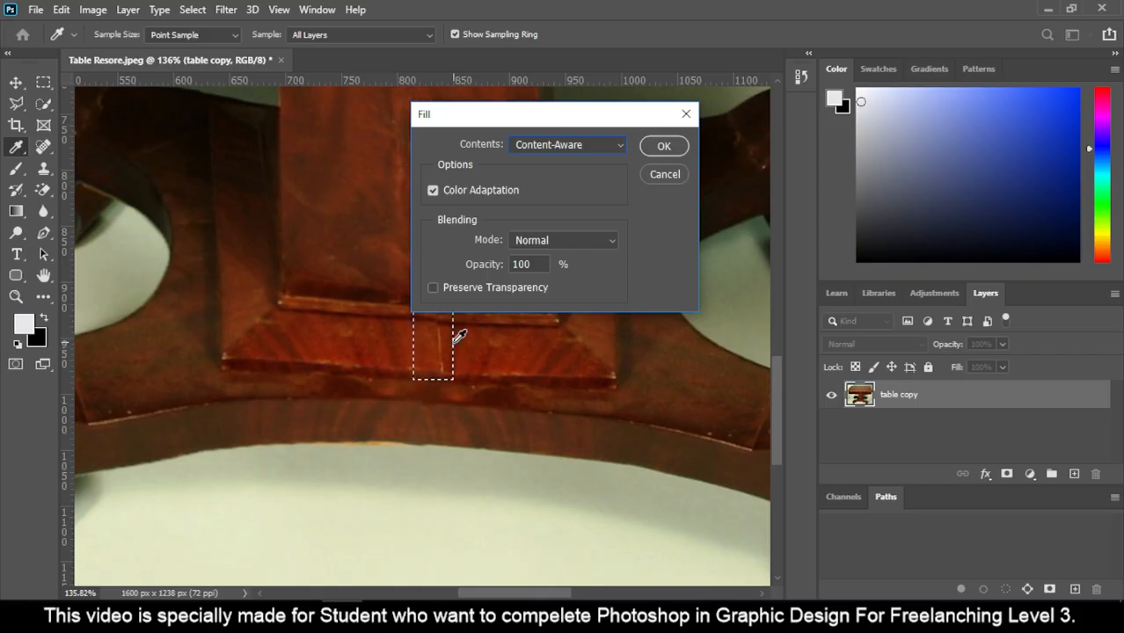
click(654, 149)
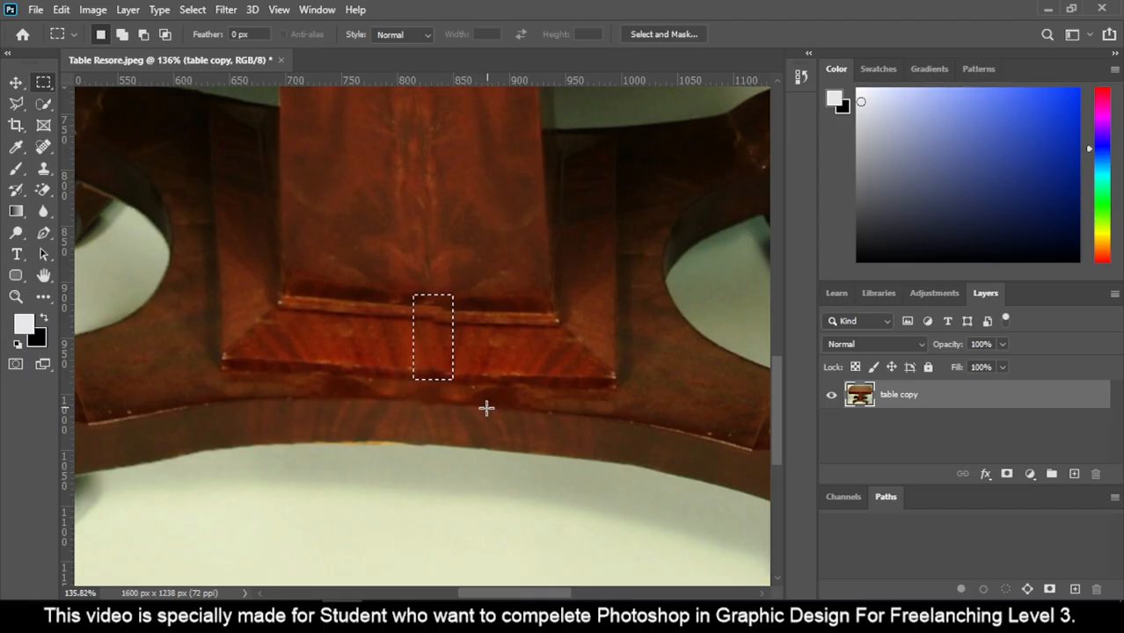
Select a tall narrow strip along the pedestal column's center, fill it with Content-Aware contents, and clear the selection
drag(494, 180, 497, 396)
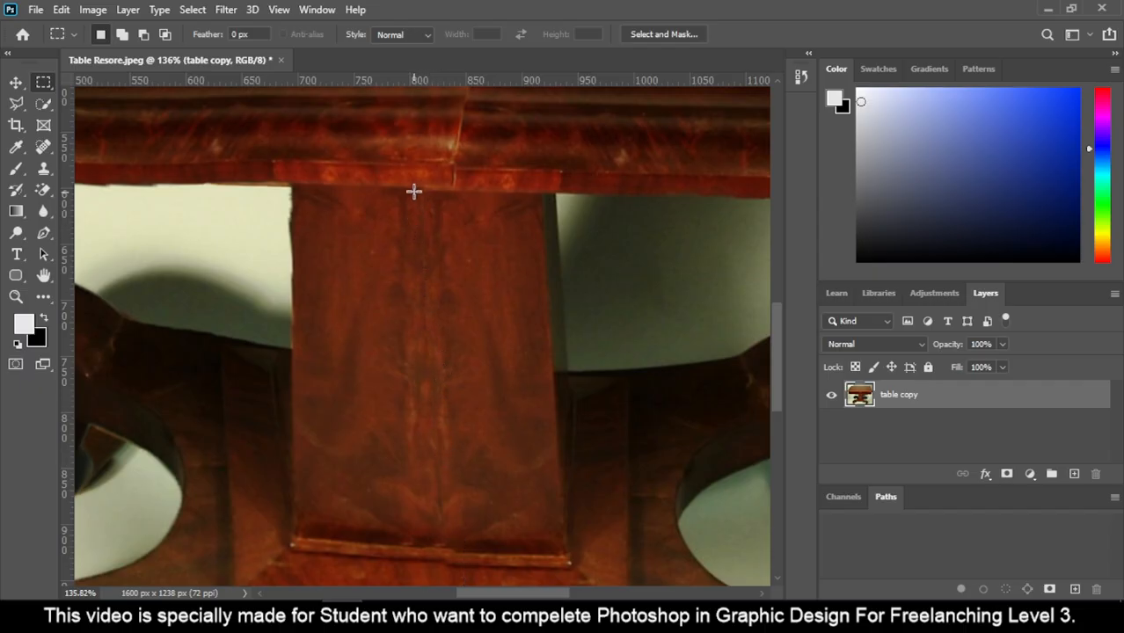
drag(411, 188, 446, 508)
right_click(422, 380)
click(457, 266)
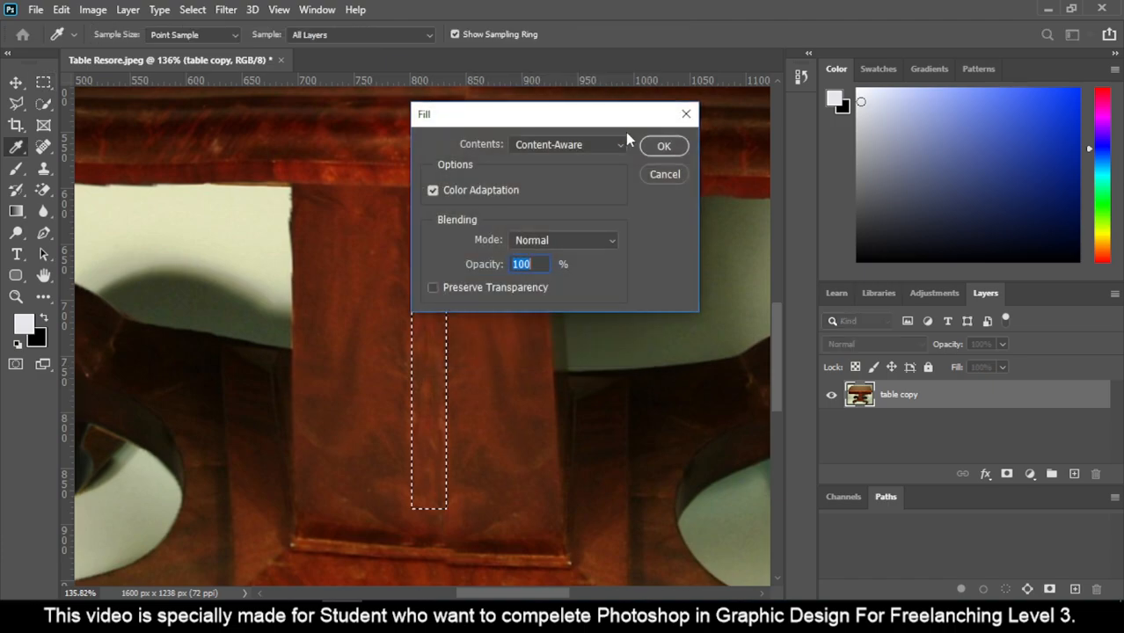
click(659, 145)
scroll(527, 371, up, 3)
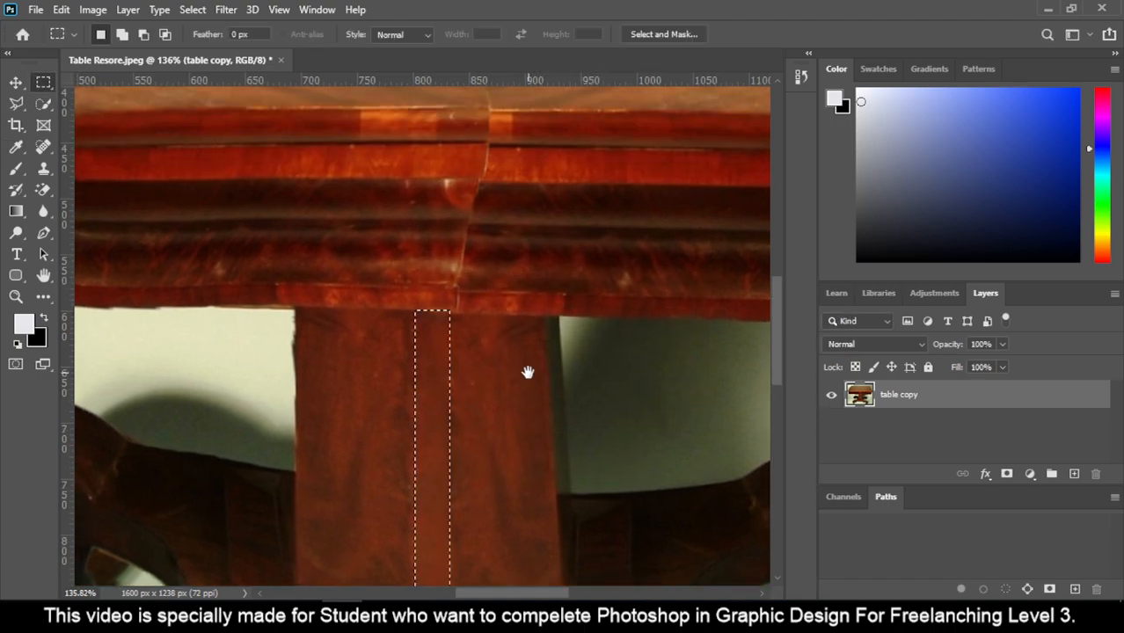
key(ctrl+d)
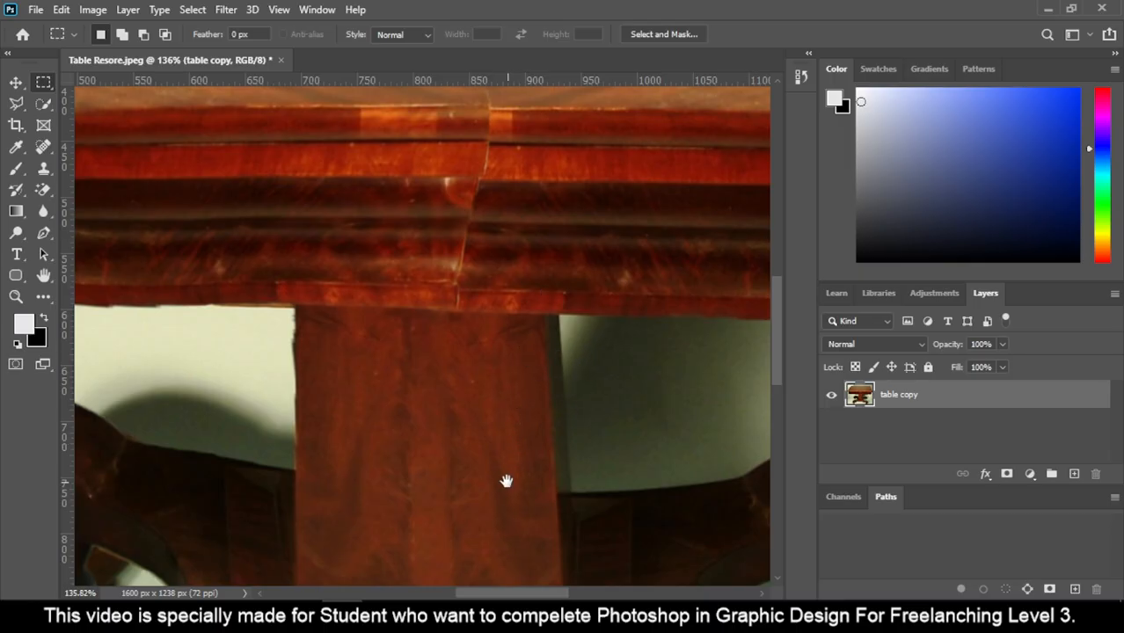
Outline the crack across the table's front edge moldings with the Lasso tool, fill it with Content-Aware contents, and deselect
drag(506, 479, 527, 283)
drag(532, 178, 516, 563)
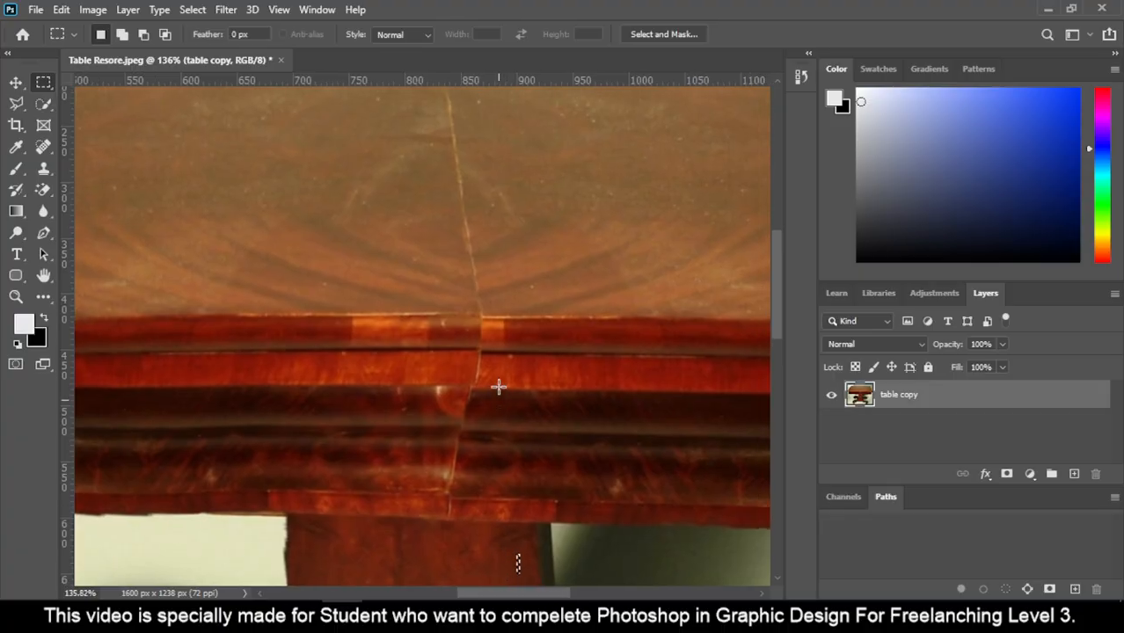
click(22, 107)
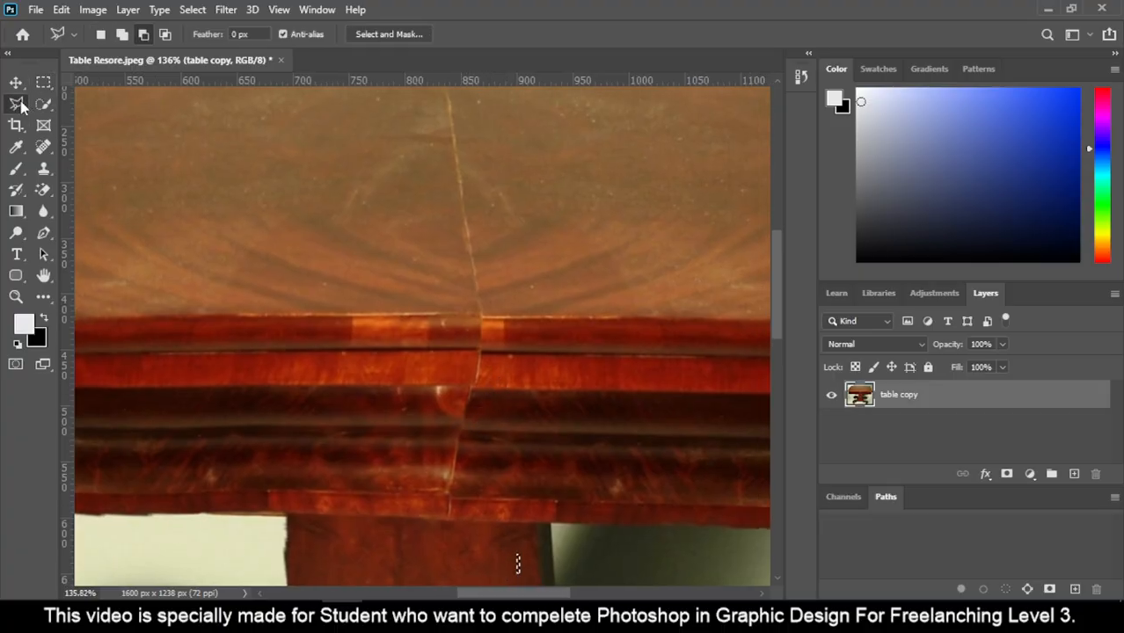
click(84, 104)
mouse_move(491, 319)
mouse_down()
mouse_move(469, 526)
mouse_move(450, 532)
mouse_move(434, 484)
mouse_move(451, 389)
mouse_move(471, 314)
mouse_move(494, 306)
mouse_move(497, 331)
mouse_move(481, 345)
mouse_up()
right_click(481, 345)
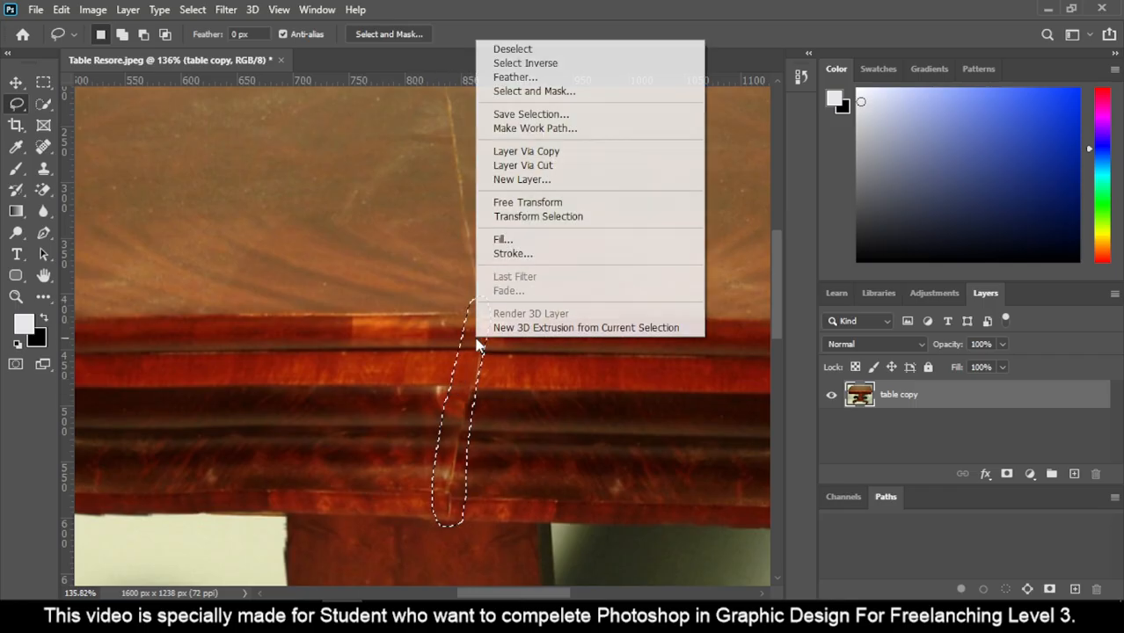
click(532, 239)
click(663, 146)
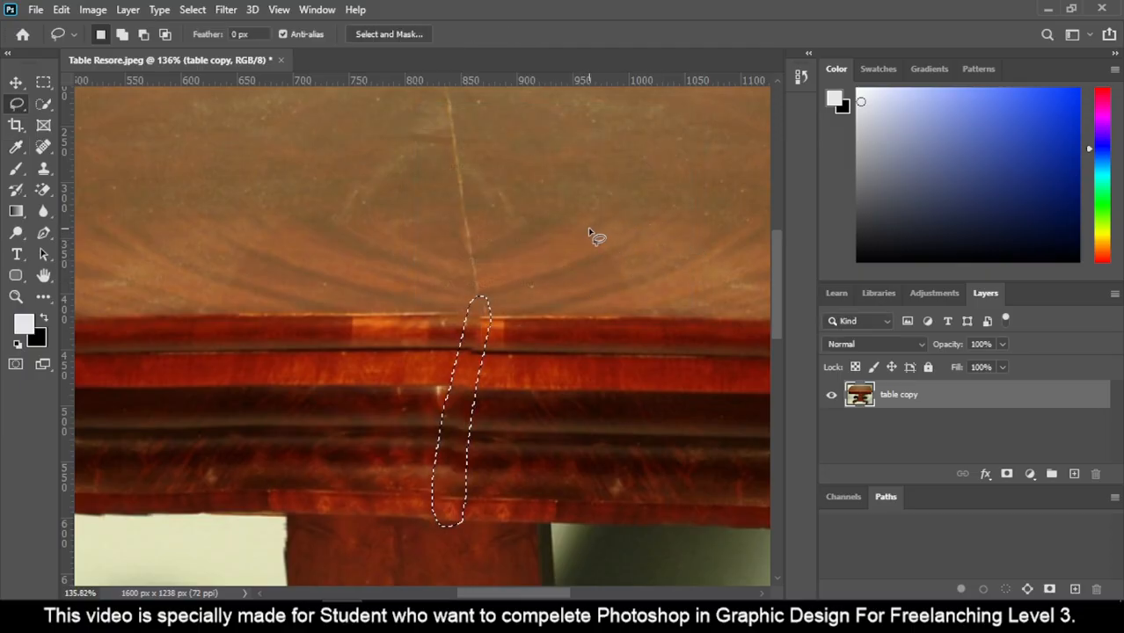
click(590, 234)
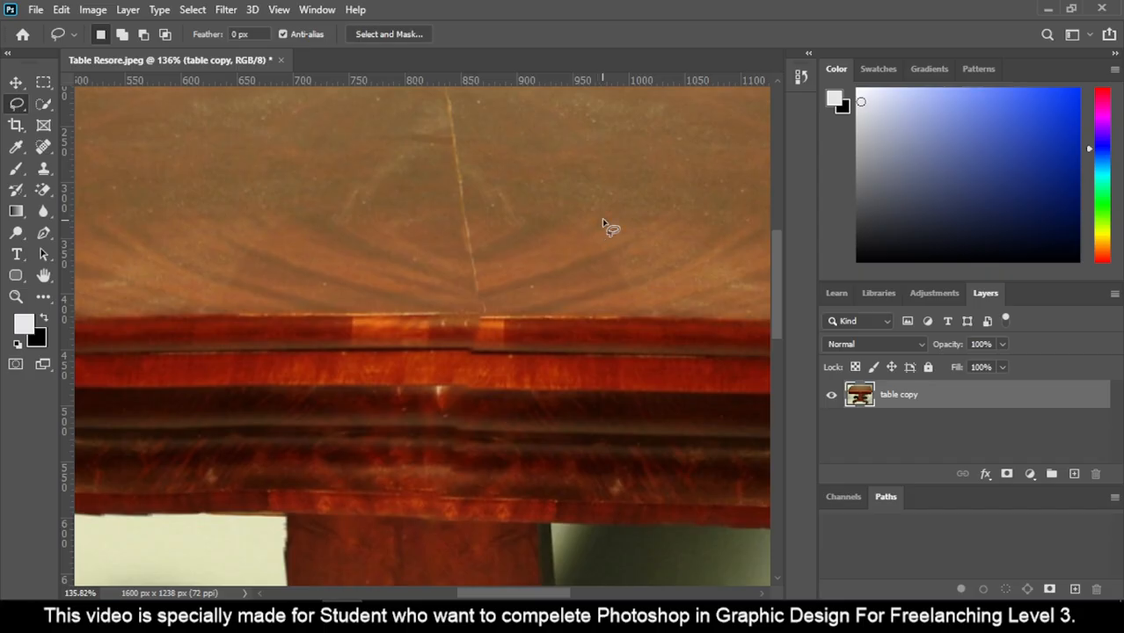
Lasso the seam running down the tabletop from back edge to front, fill it with Content-Aware contents, and deselect
drag(609, 193, 562, 461)
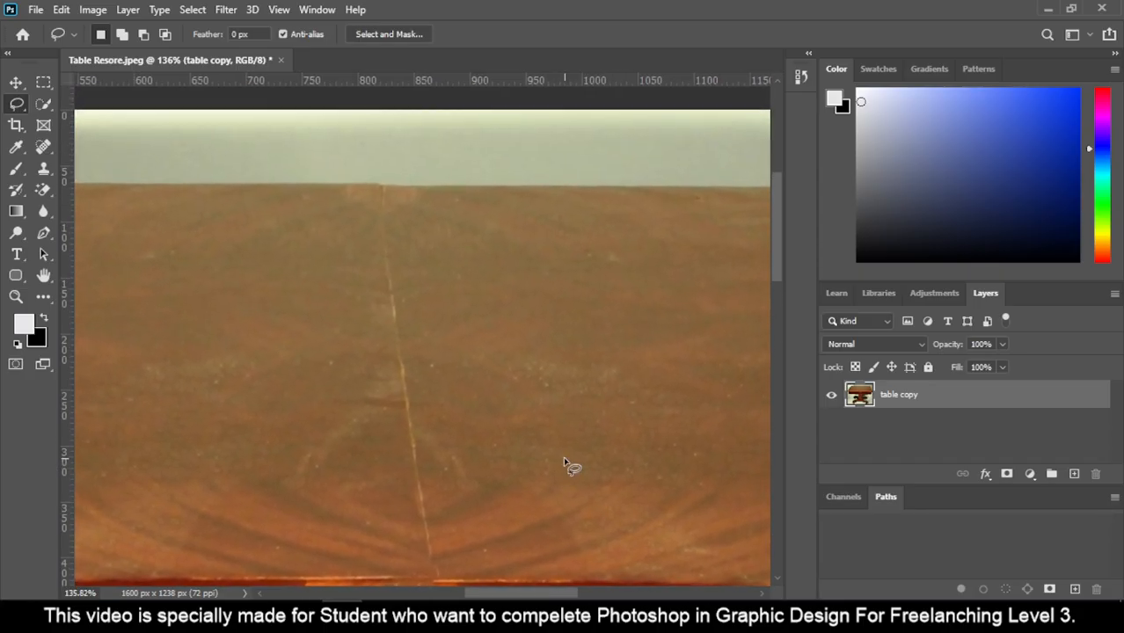
scroll(562, 456, down, 3)
drag(607, 496, 625, 361)
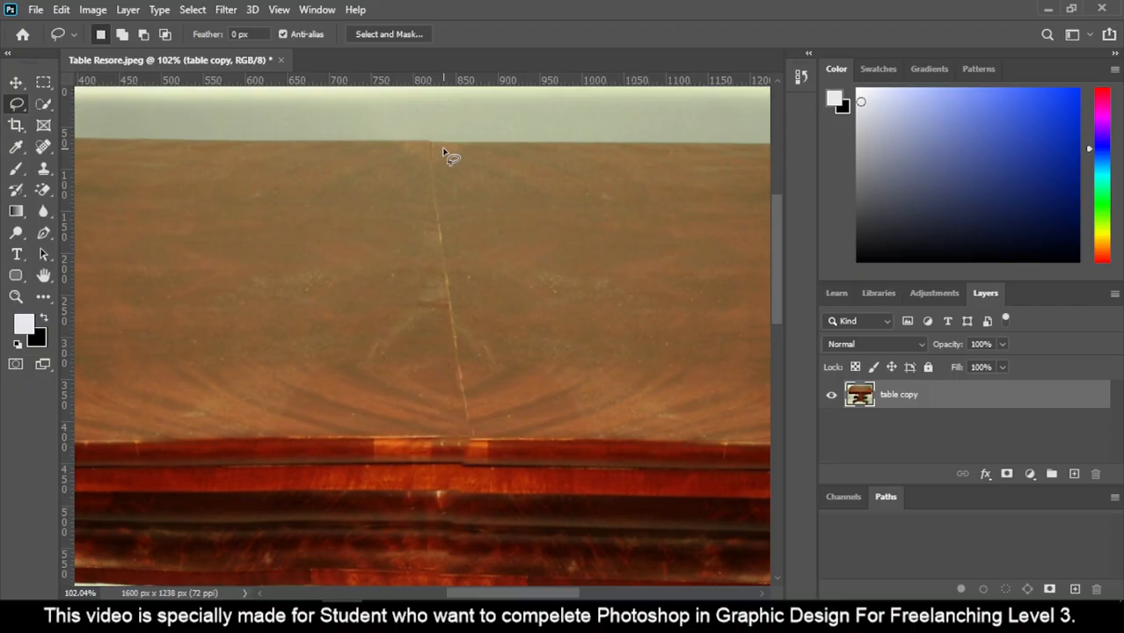
mouse_move(435, 147)
mouse_down()
mouse_move(426, 230)
mouse_move(446, 407)
mouse_move(464, 448)
mouse_move(495, 450)
mouse_move(494, 322)
mouse_move(476, 218)
mouse_move(451, 153)
mouse_move(429, 151)
mouse_up()
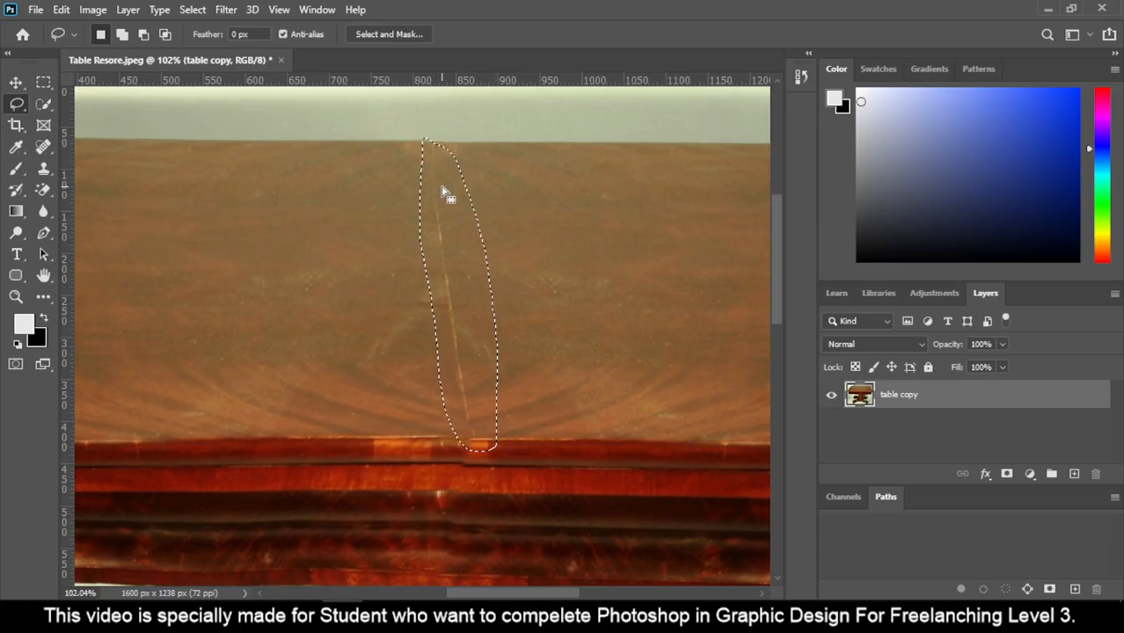
right_click(458, 275)
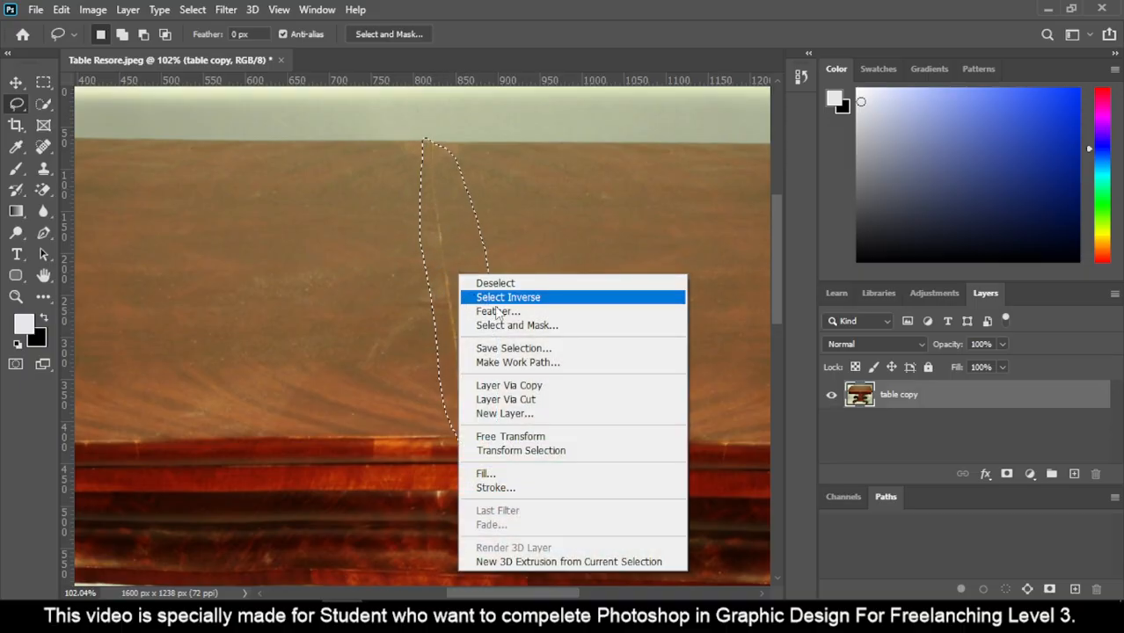
click(513, 475)
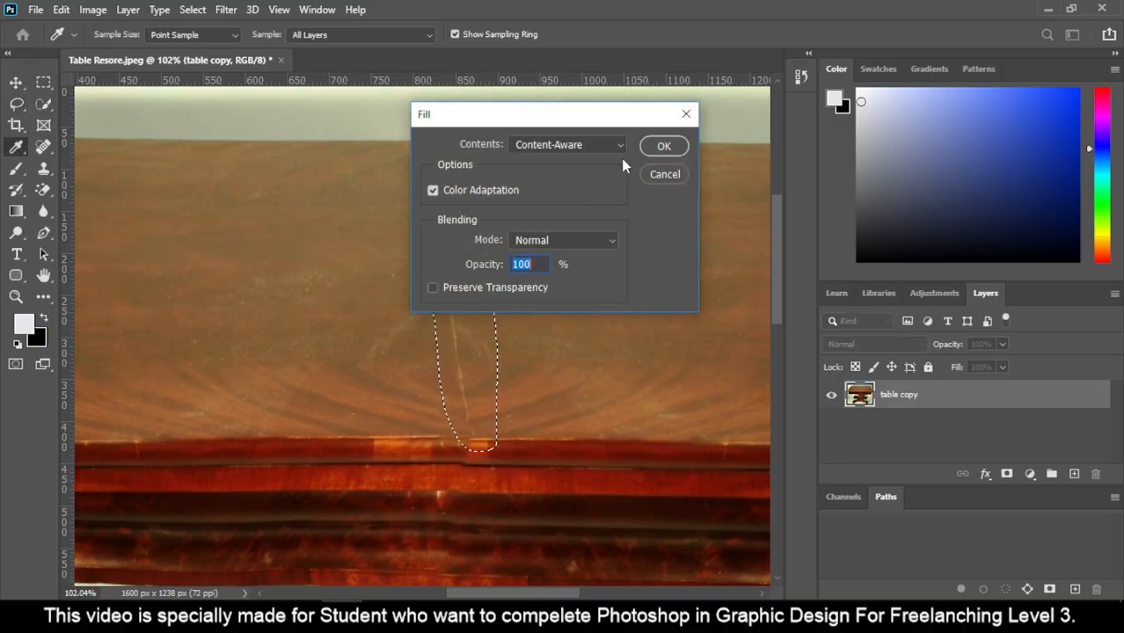
click(661, 146)
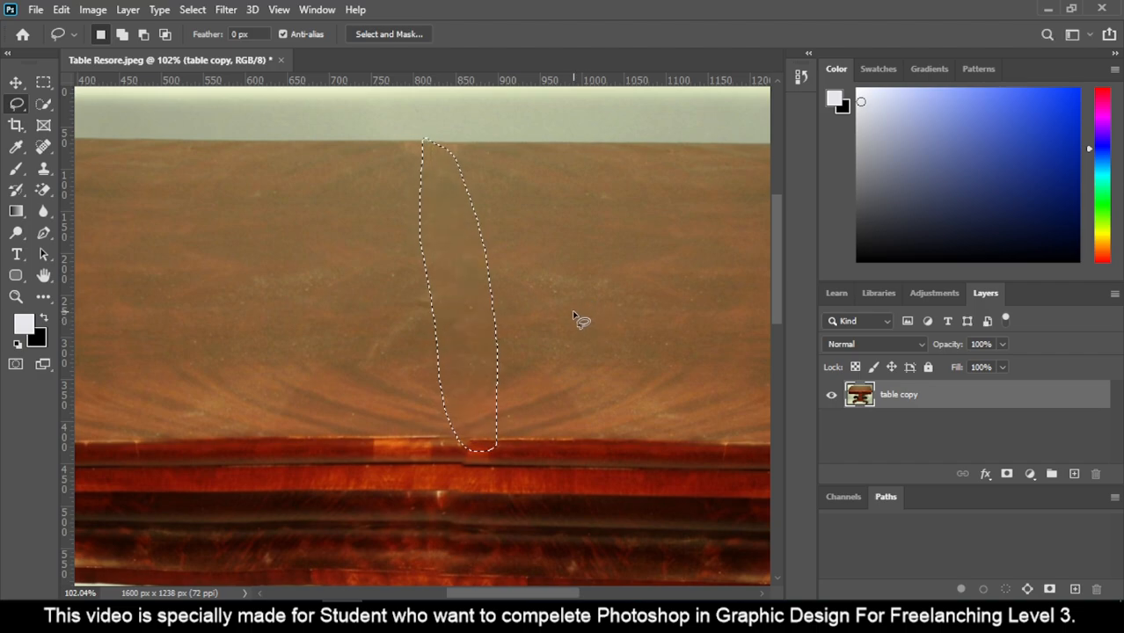
key(ctrl+d)
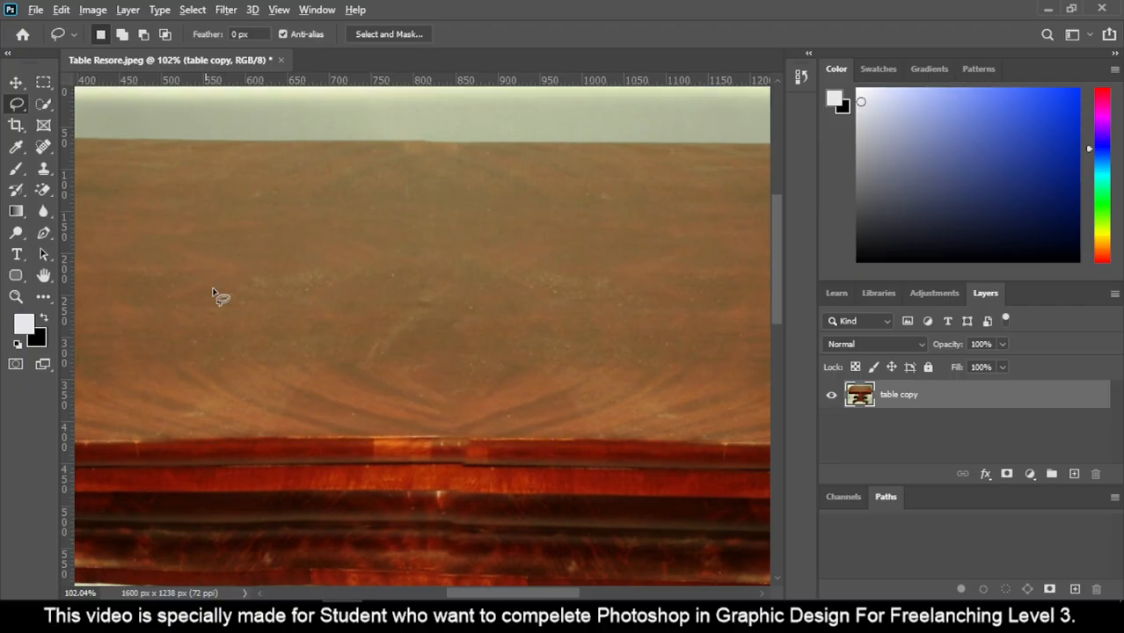
Activate the Clone Stamp tool and enlarge its brush to 45 px
key(ctrl+0)
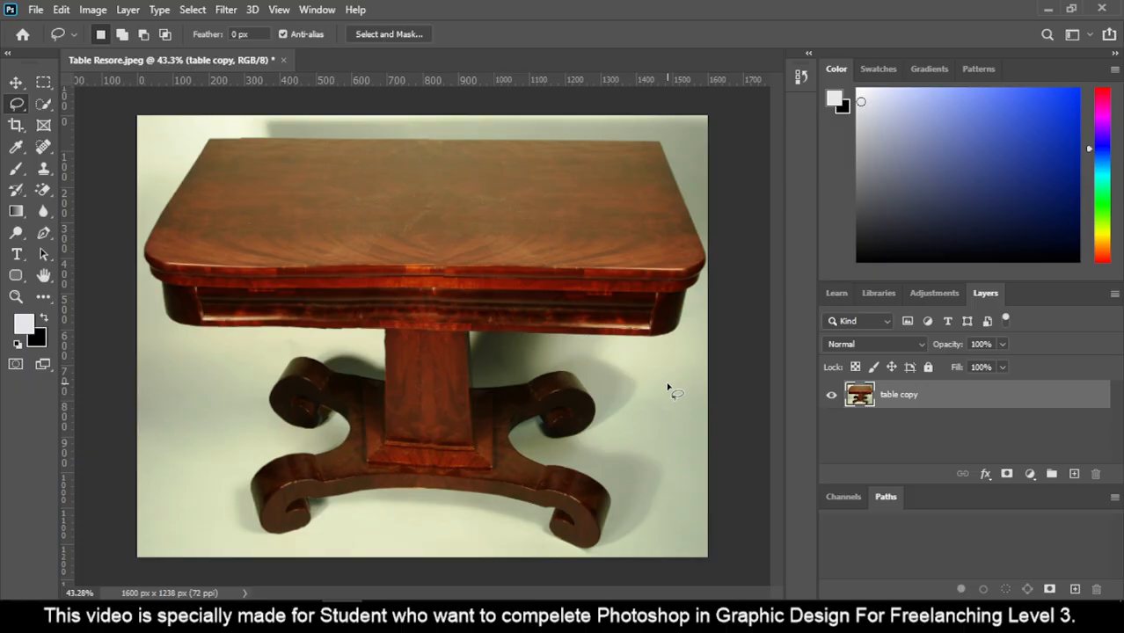
scroll(467, 321, up, 4)
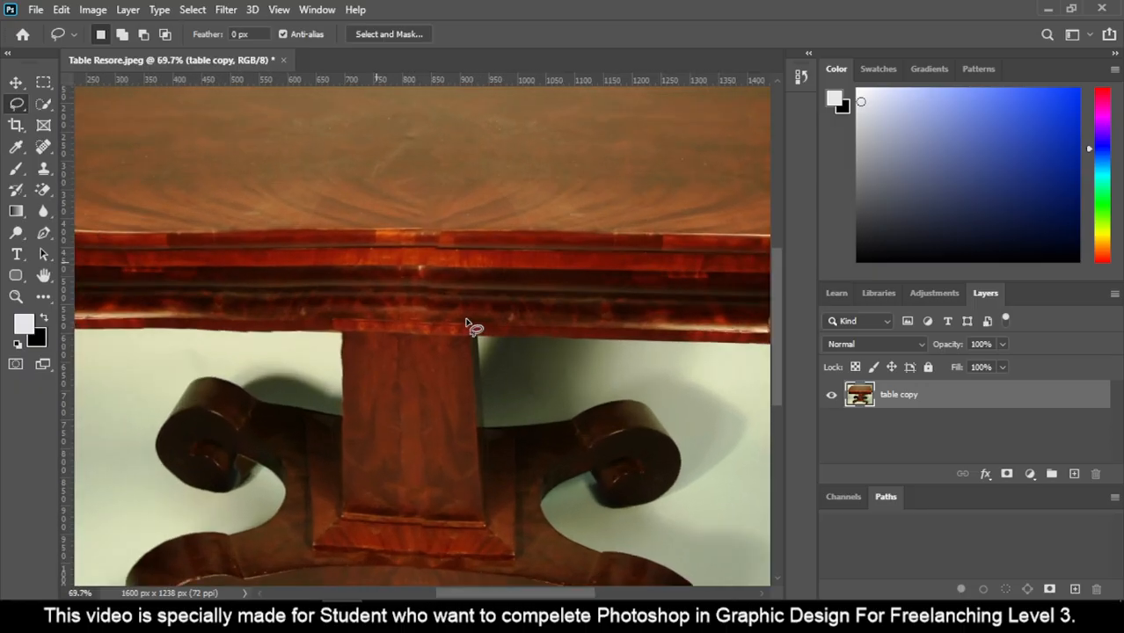
scroll(401, 299, up, 2)
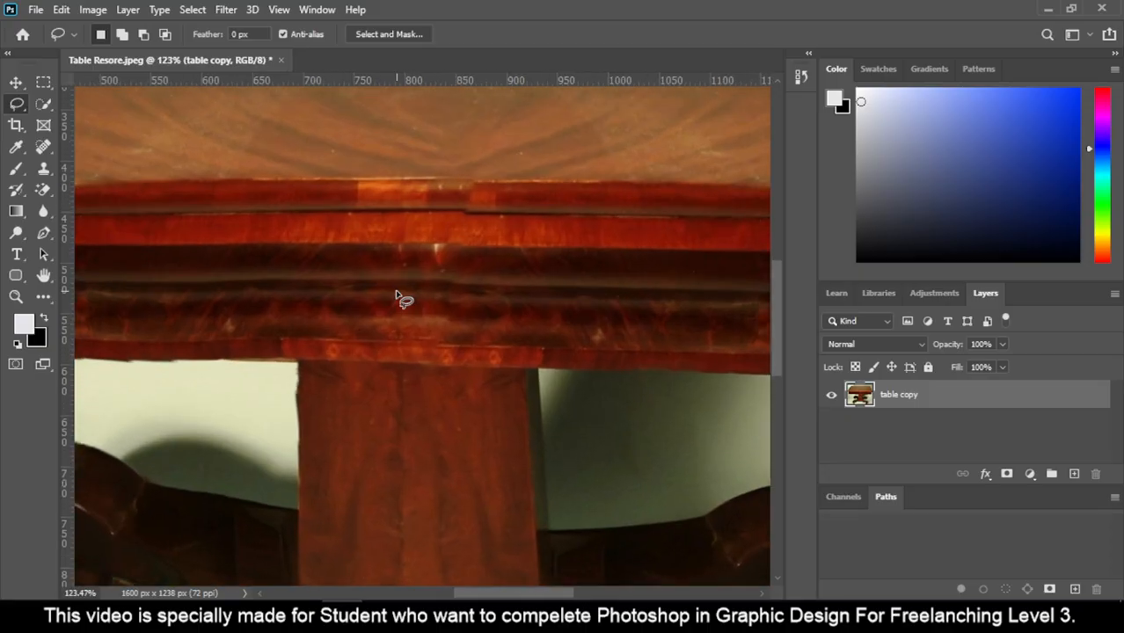
click(42, 106)
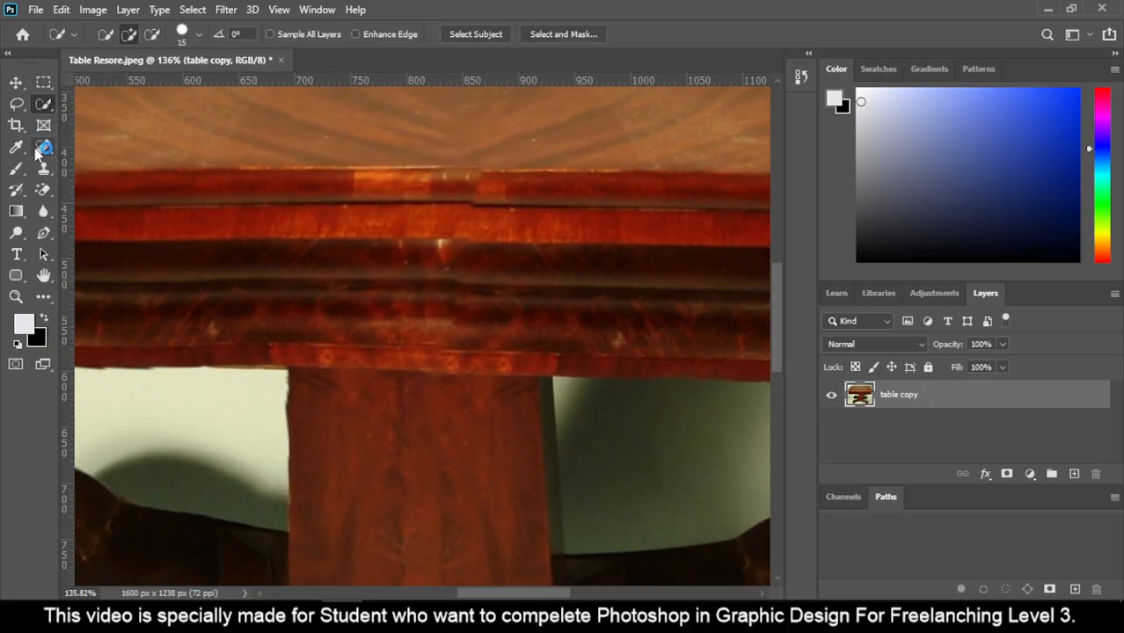
click(43, 146)
right_click(43, 146)
click(43, 168)
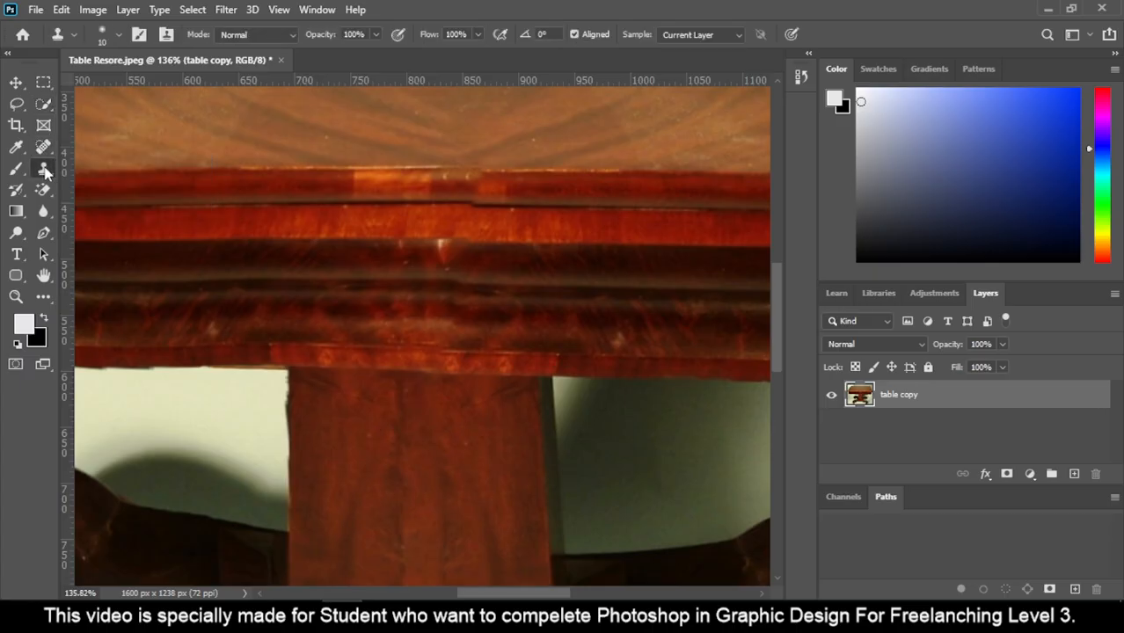
right_click(43, 168)
click(108, 169)
key(bracketright)
key(bracketright)
key(bracketright)
key(bracketright)
key(bracketright)
key(bracketright)
key(bracketright)
right_click(40, 173)
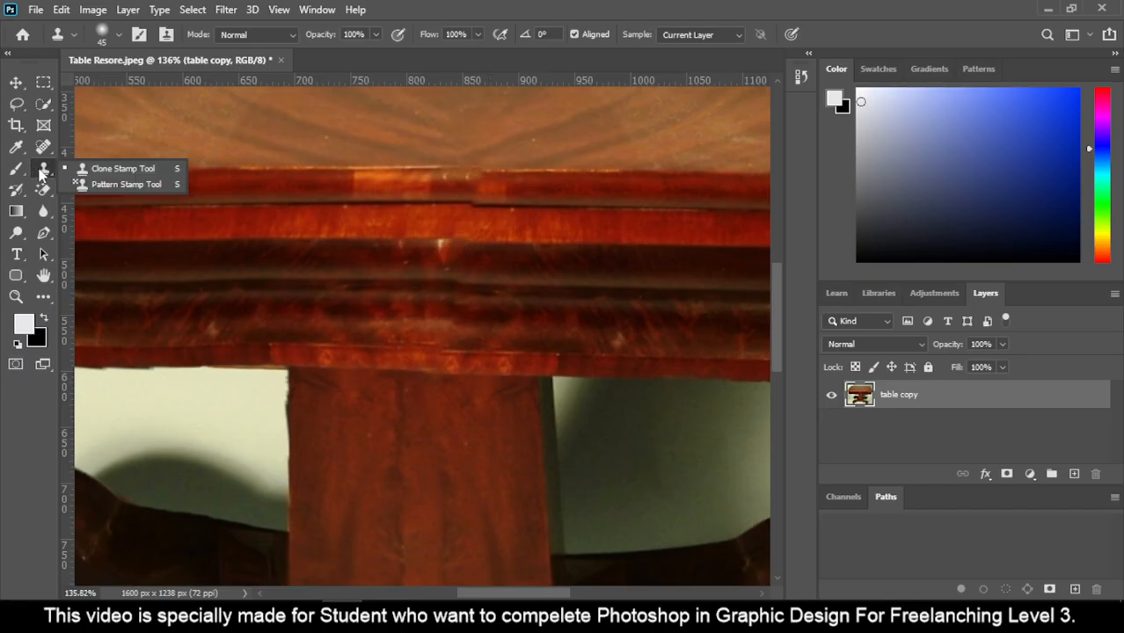
click(91, 170)
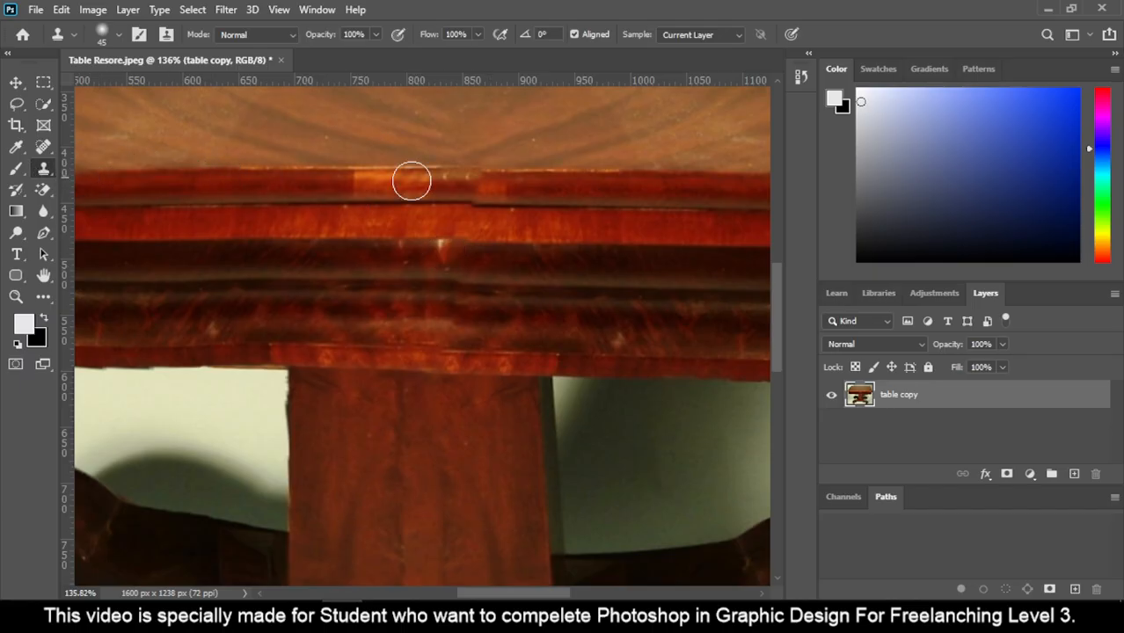
Try cloning the rear left scroll foot onto the empty background beside it with a 100 px brush, and undo the strokes
scroll(602, 326, down, 5)
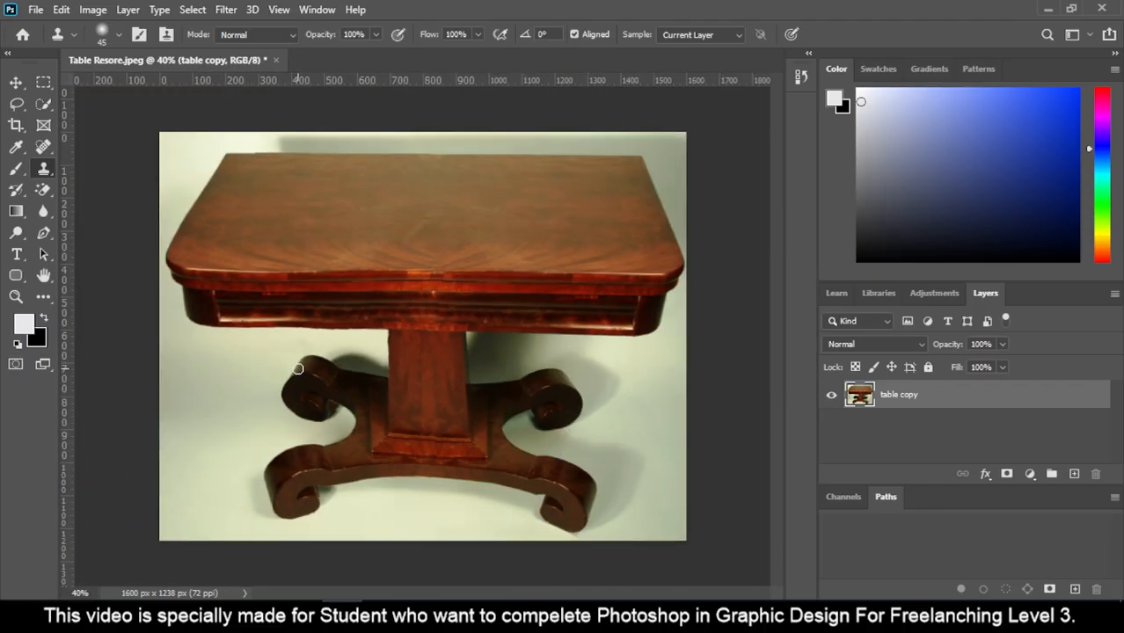
key(bracketright)
alt+click(305, 370)
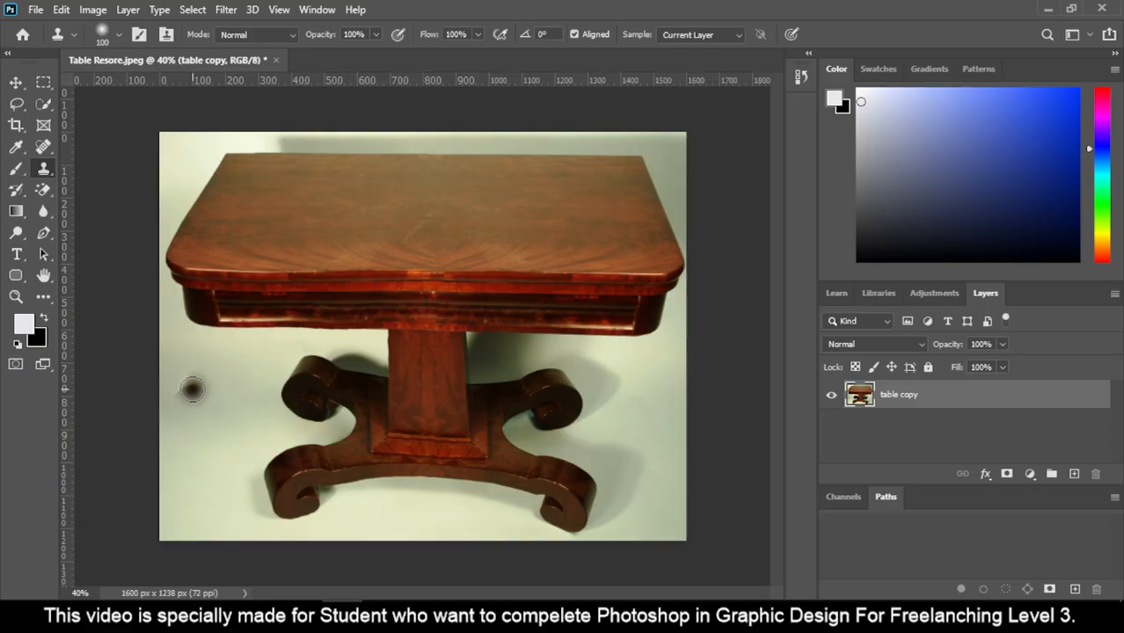
drag(193, 389, 186, 391)
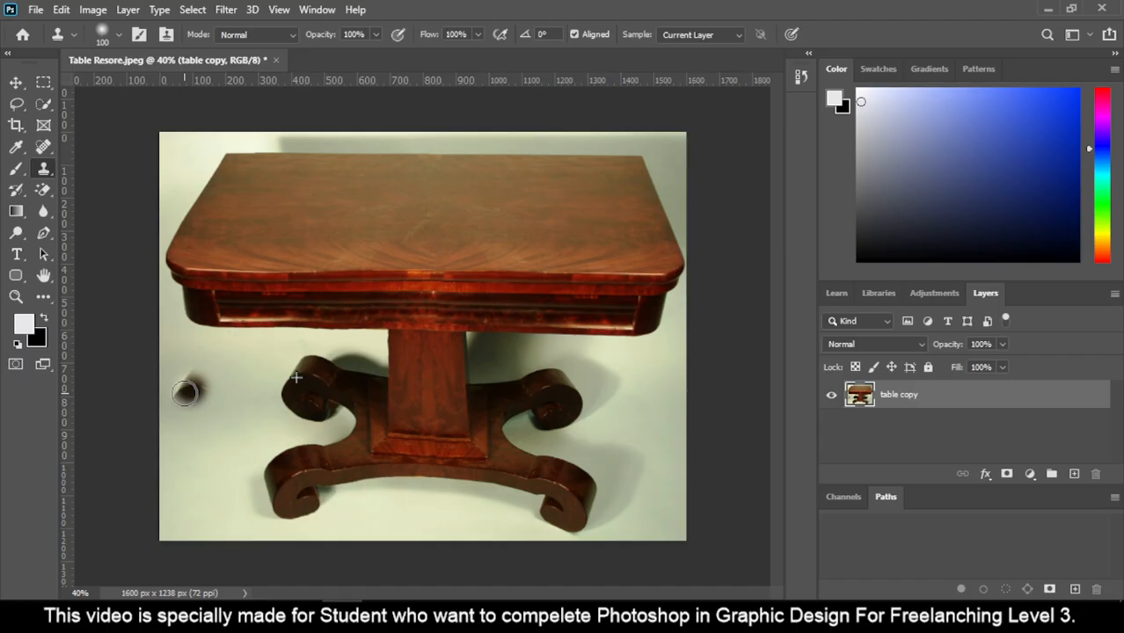
mouse_move(184, 392)
mouse_down()
mouse_move(193, 420)
mouse_move(209, 397)
mouse_move(189, 383)
mouse_move(209, 384)
mouse_move(222, 407)
mouse_move(199, 421)
mouse_move(227, 419)
mouse_move(235, 402)
mouse_move(220, 384)
mouse_move(183, 382)
mouse_move(176, 405)
mouse_move(207, 430)
mouse_move(233, 429)
mouse_move(251, 421)
mouse_move(230, 386)
mouse_up()
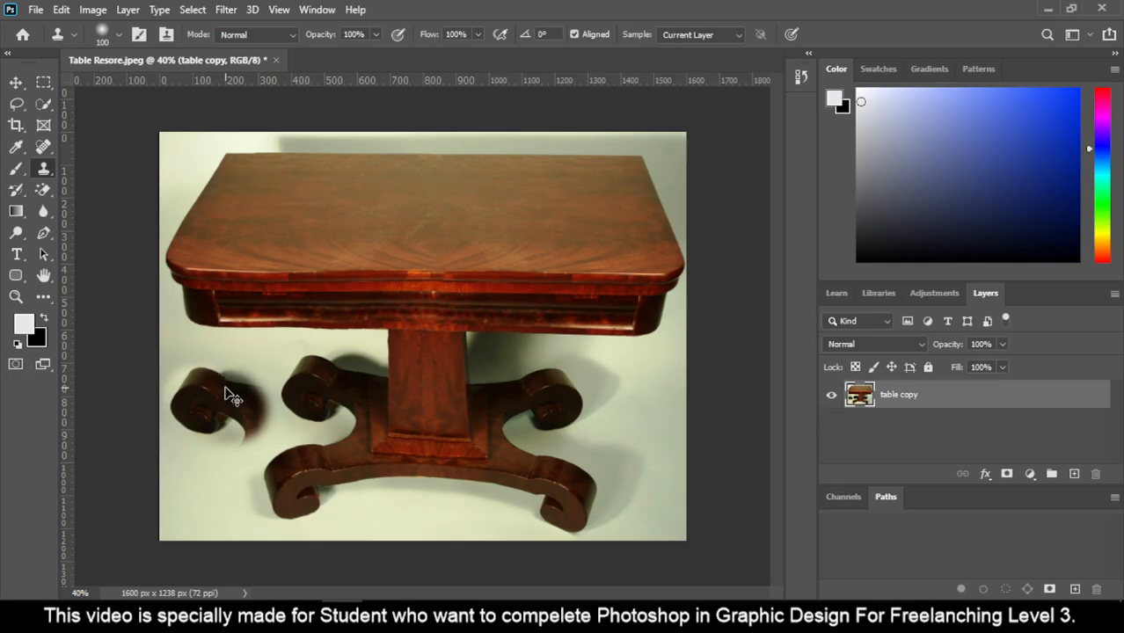
key(ctrl+z)
key(ctrl+z)
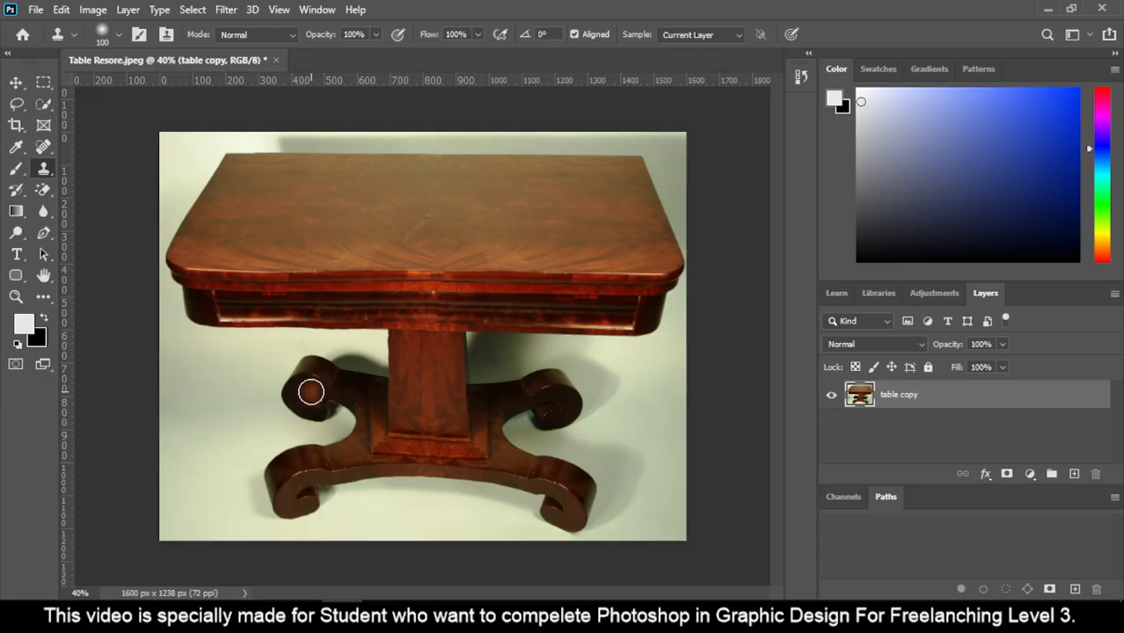
scroll(311, 389, up, 3)
click(301, 386)
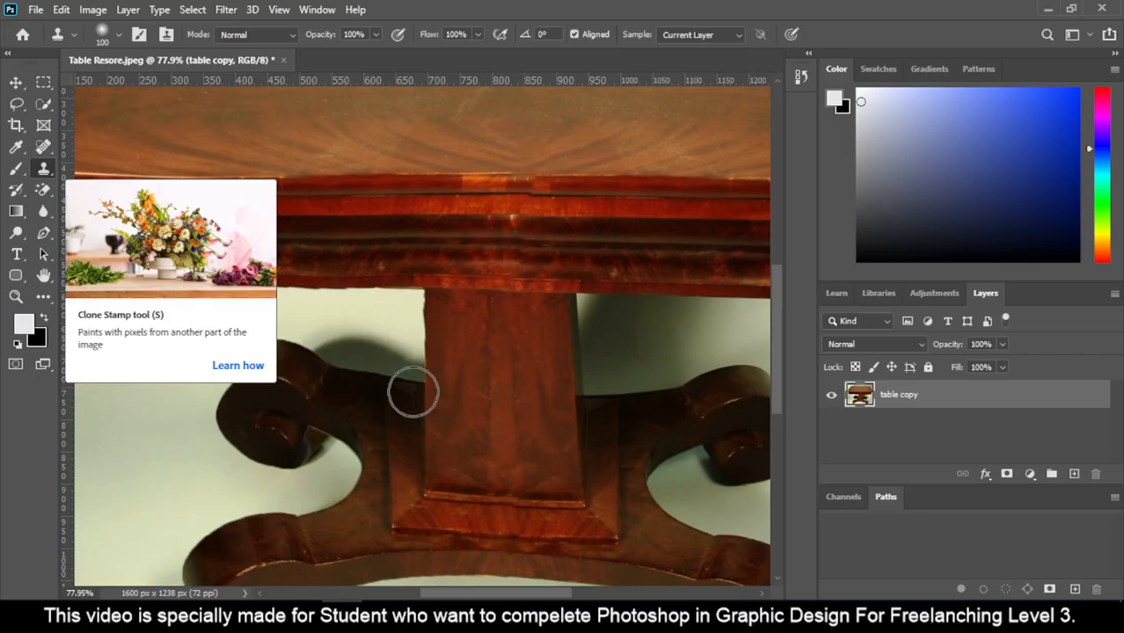
scroll(499, 479, down, 3)
scroll(499, 479, down, 2)
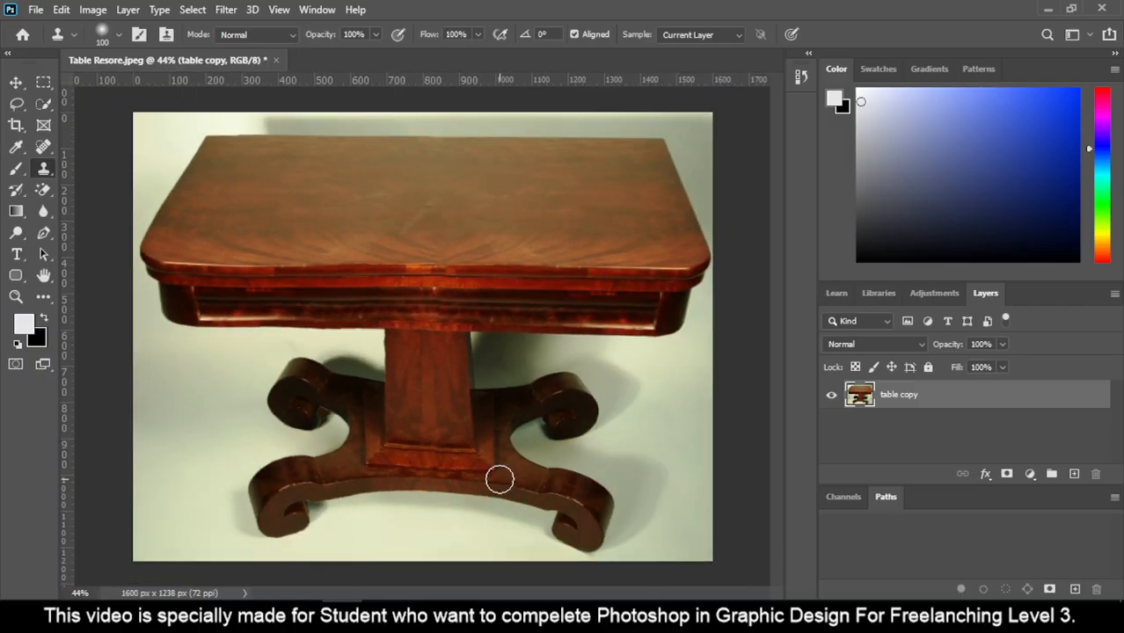
Try cloning the front of the pedestal base onto the empty background beside the table with a 100 px Clone Stamp brush, and undo the strokes
right_click(49, 173)
click(97, 166)
alt+click(431, 479)
click(183, 440)
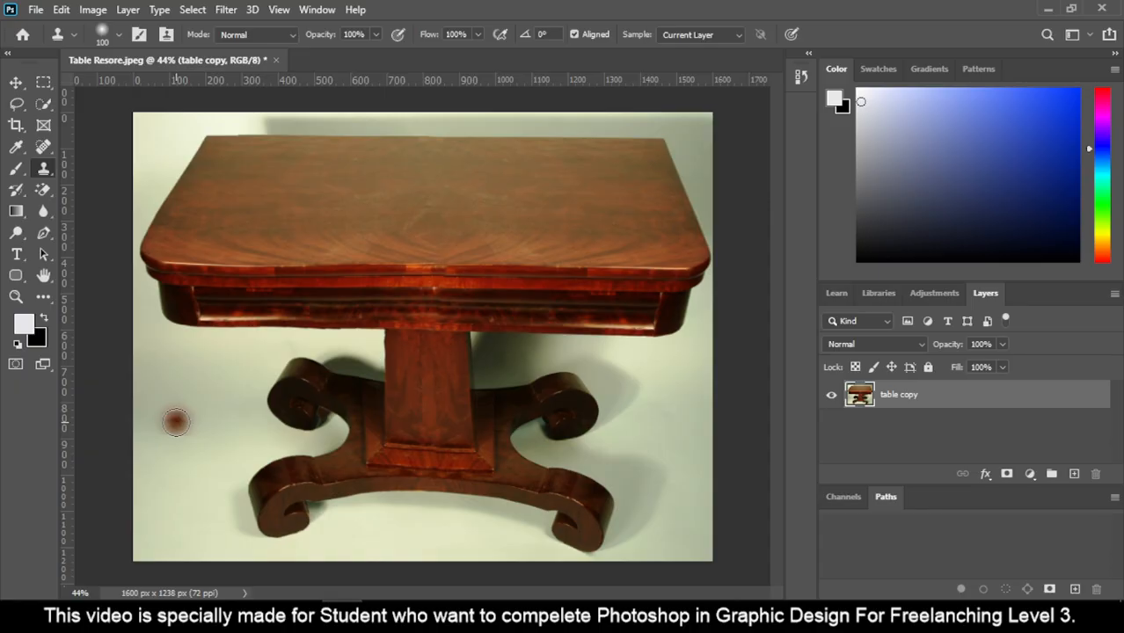
click(176, 423)
click(175, 422)
click(176, 423)
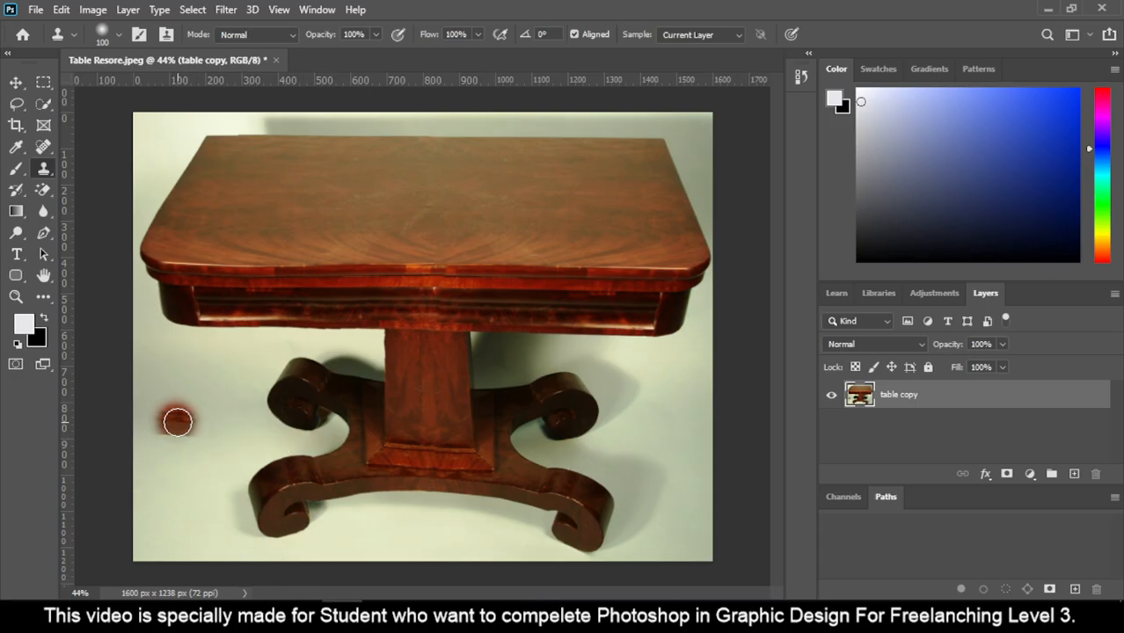
mouse_move(176, 422)
mouse_down()
mouse_move(183, 409)
mouse_move(162, 422)
mouse_move(233, 440)
mouse_move(231, 425)
mouse_move(176, 409)
mouse_move(148, 416)
mouse_move(241, 427)
mouse_move(163, 398)
mouse_move(194, 313)
mouse_move(176, 381)
mouse_move(178, 237)
mouse_move(176, 283)
mouse_move(98, 282)
mouse_move(127, 338)
mouse_move(244, 315)
mouse_move(211, 326)
mouse_up()
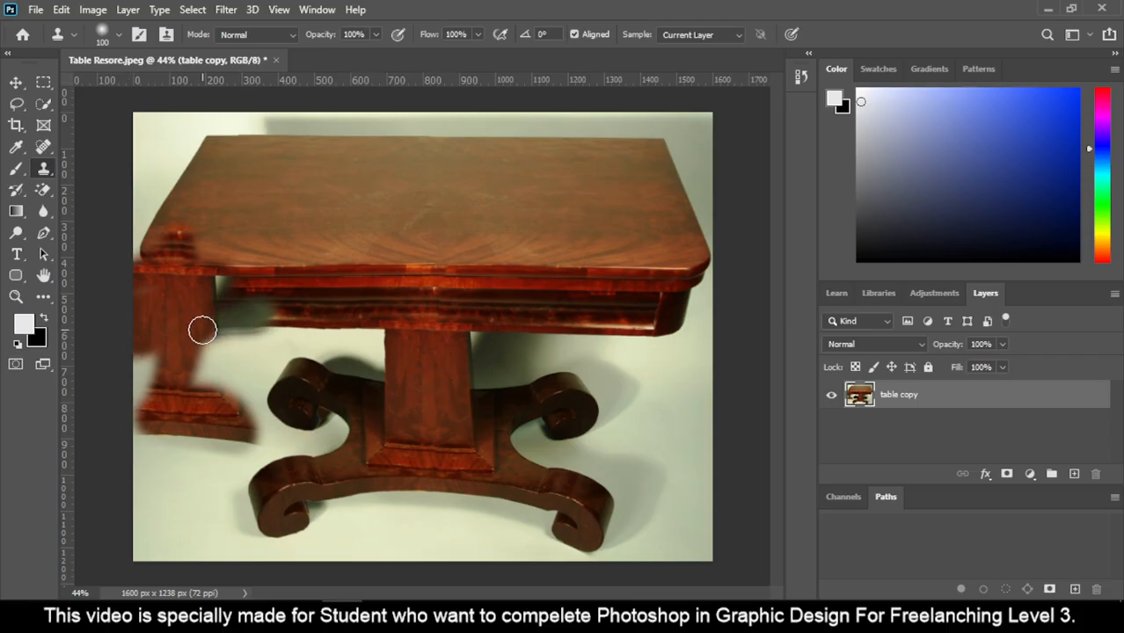
key(ctrl+z)
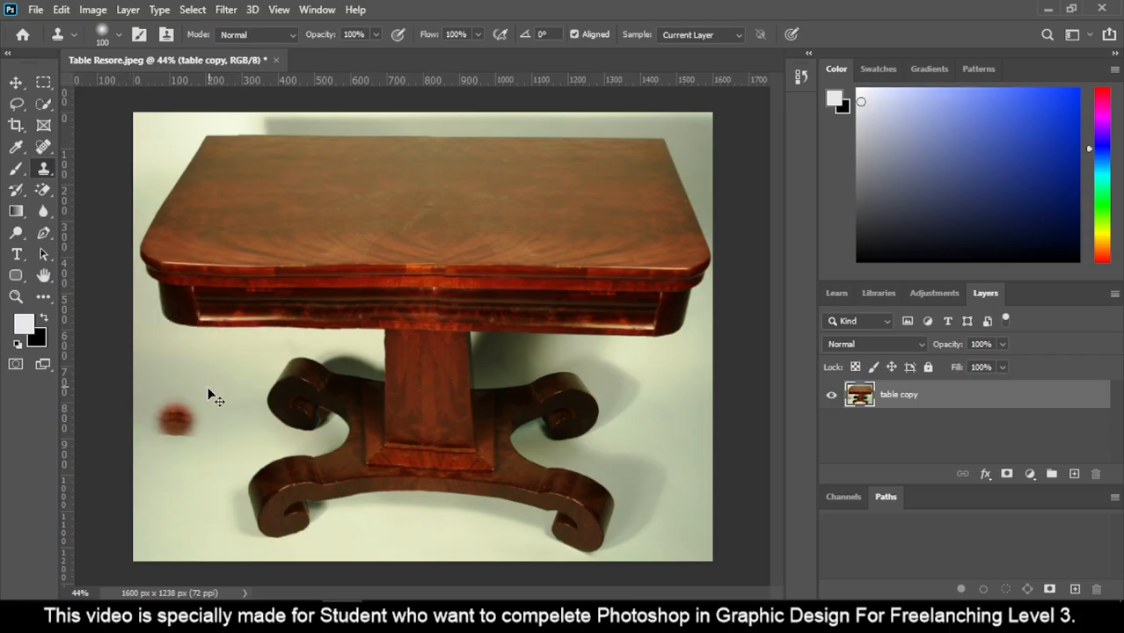
key(ctrl+z)
key(ctrl+z)
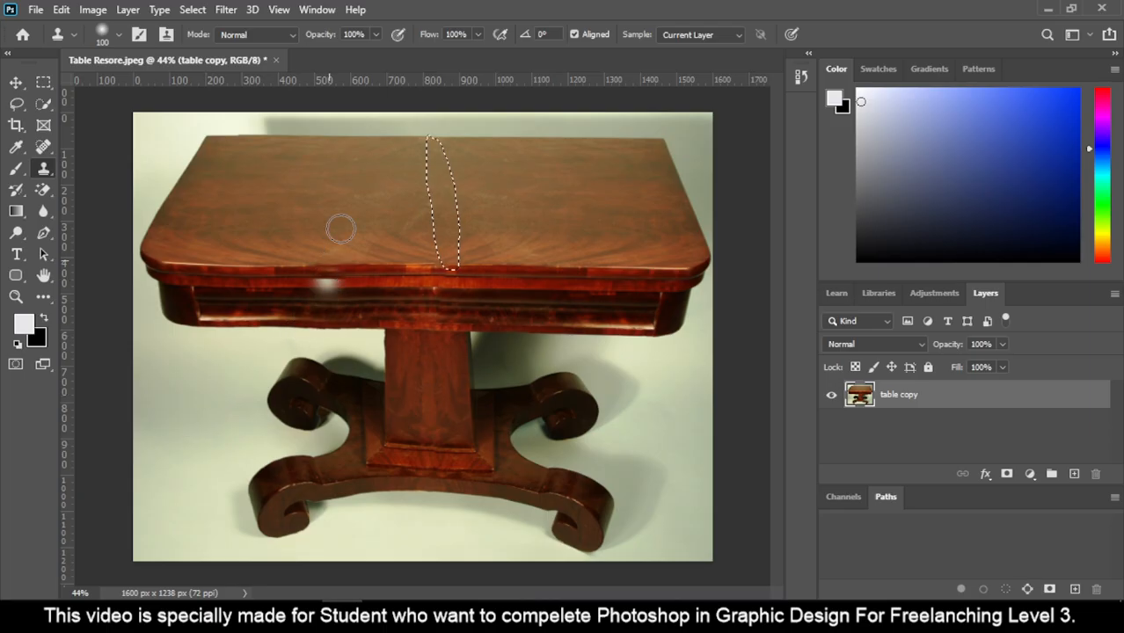
Switch to the Rectangular Marquee tool and clear the lasso selection running down the tabletop
click(18, 83)
click(43, 83)
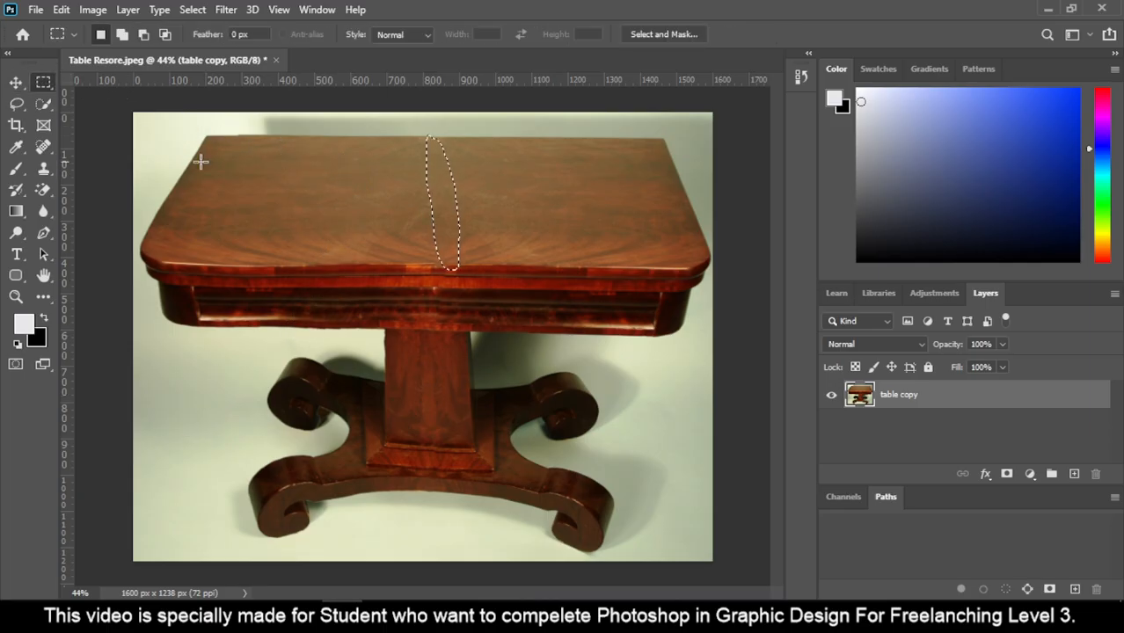
click(215, 163)
Clone clean molding over the orange patch and pale spots at the centre of the table's front edge with a 100 px Clone Stamp brush
scroll(414, 379, up, 5)
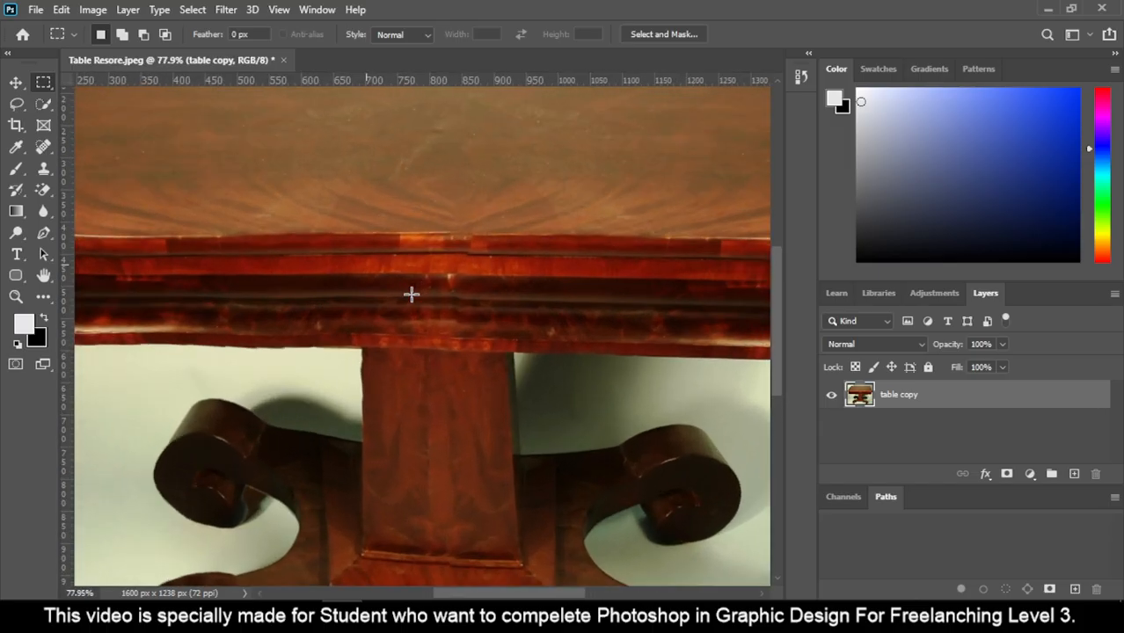
scroll(490, 244, up, 2)
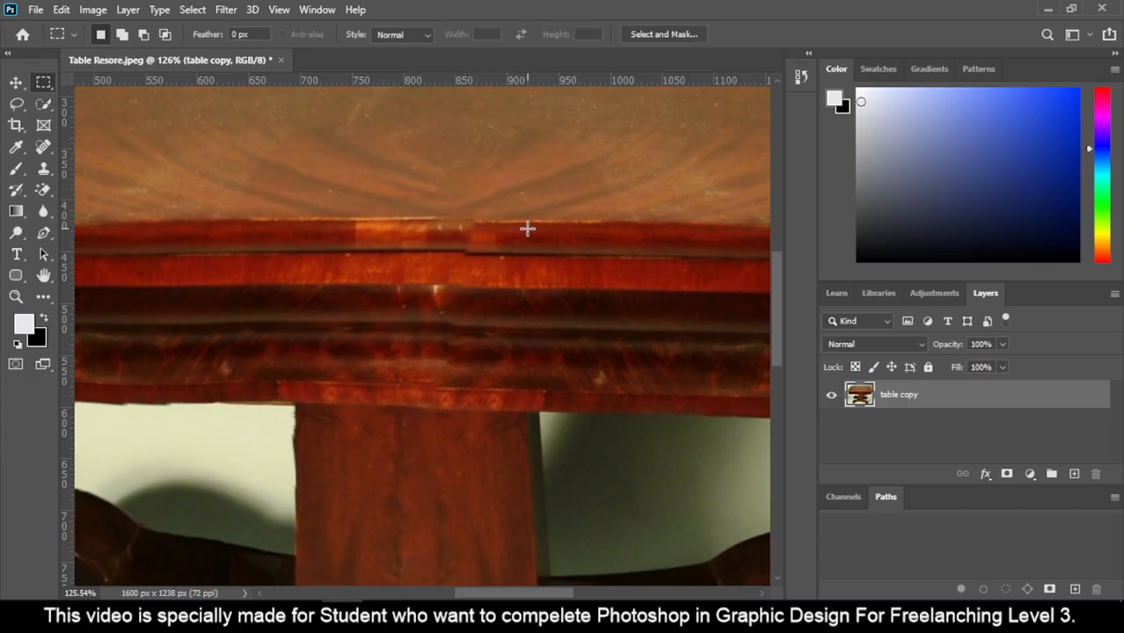
click(43, 168)
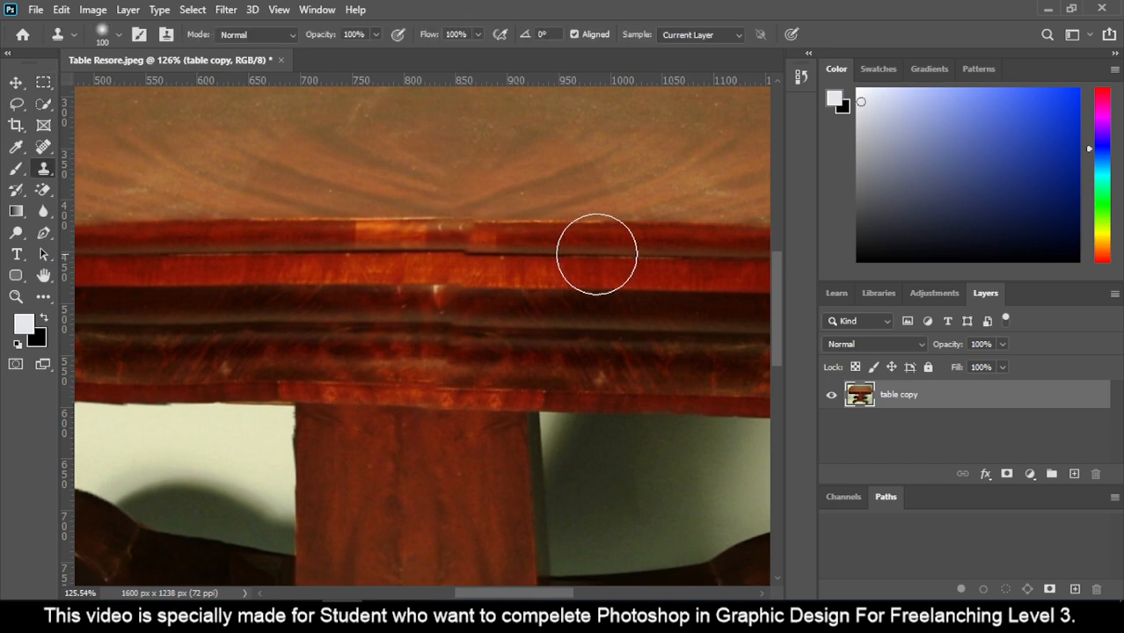
alt+click(554, 224)
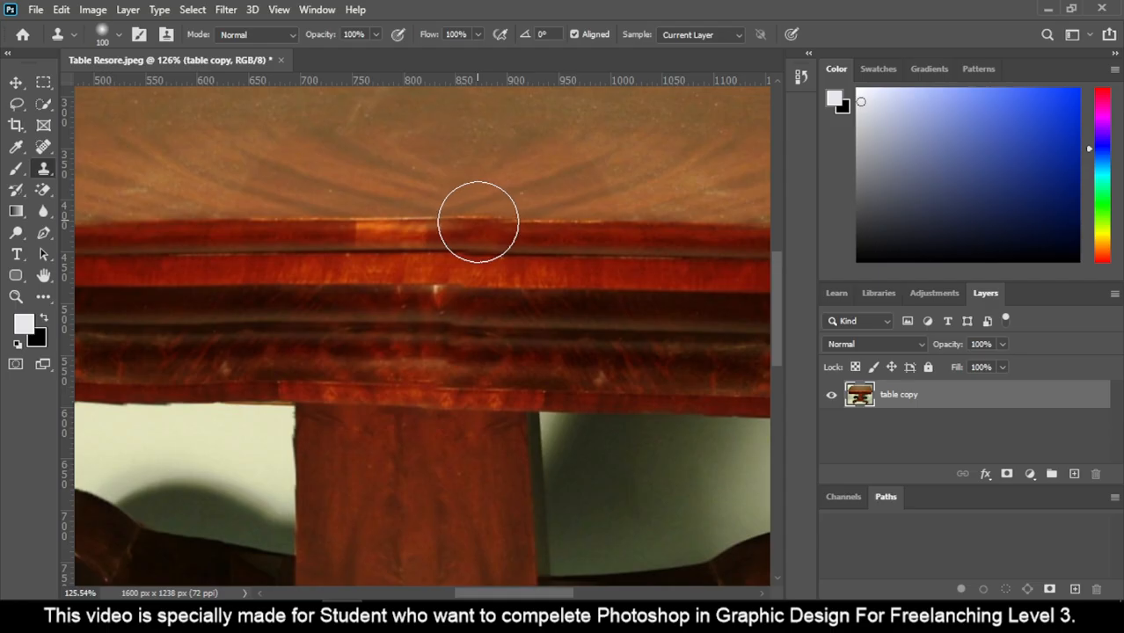
click(479, 222)
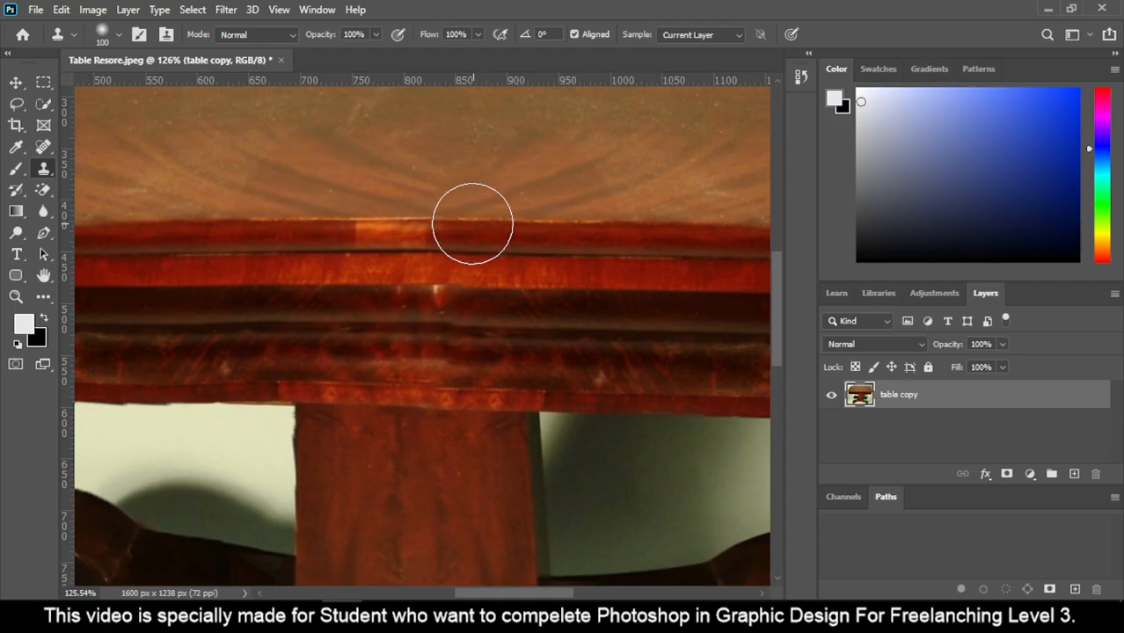
click(454, 223)
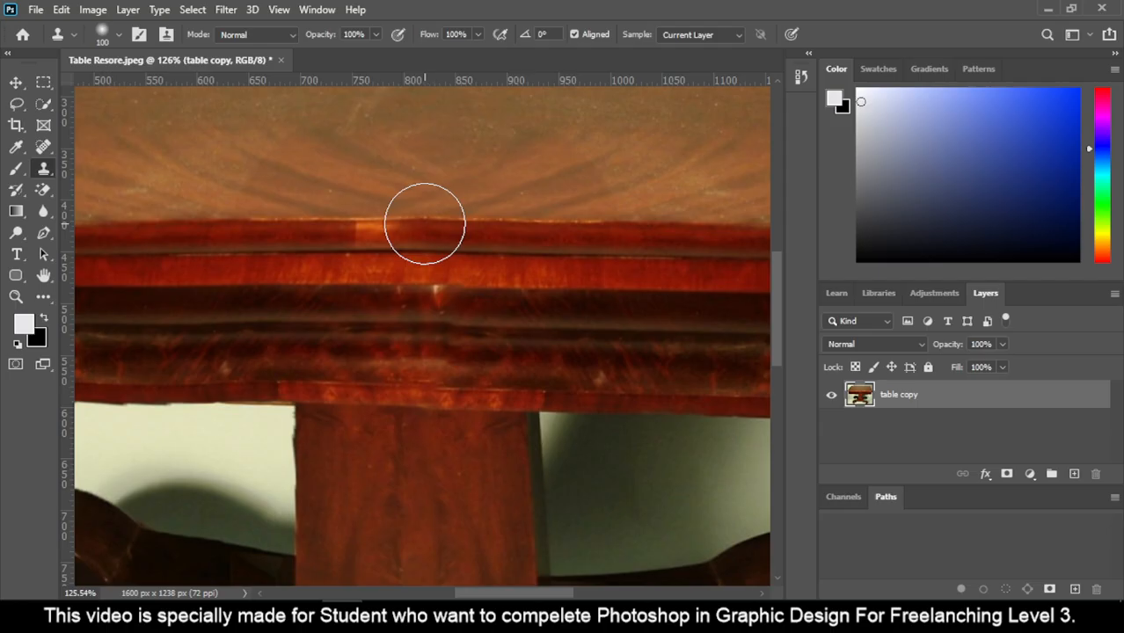
drag(414, 225, 372, 231)
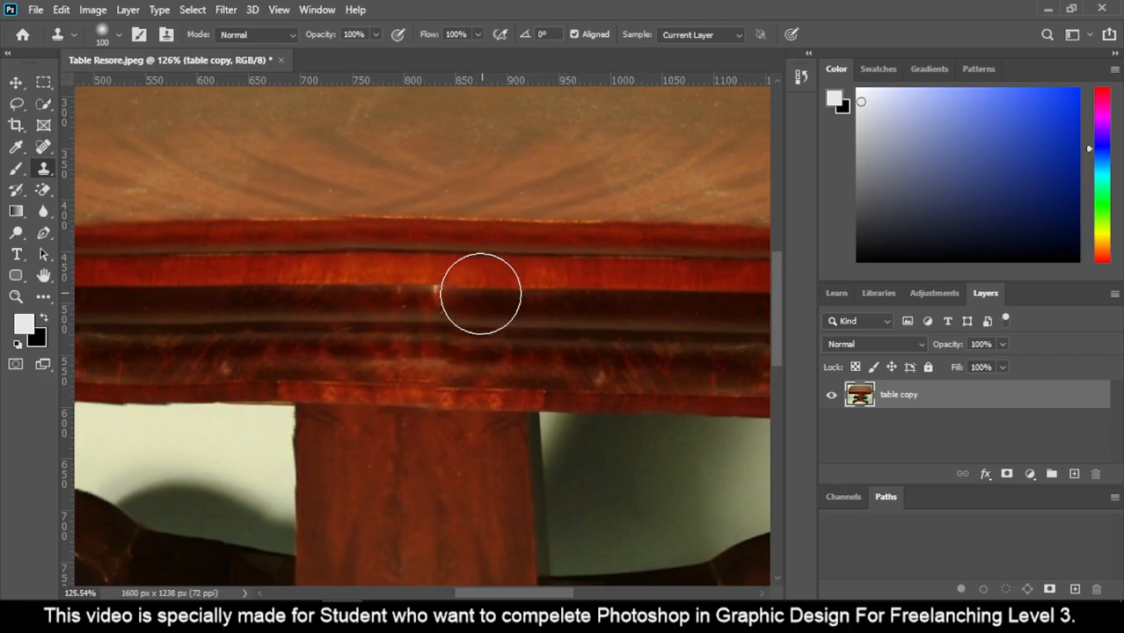
click(462, 290)
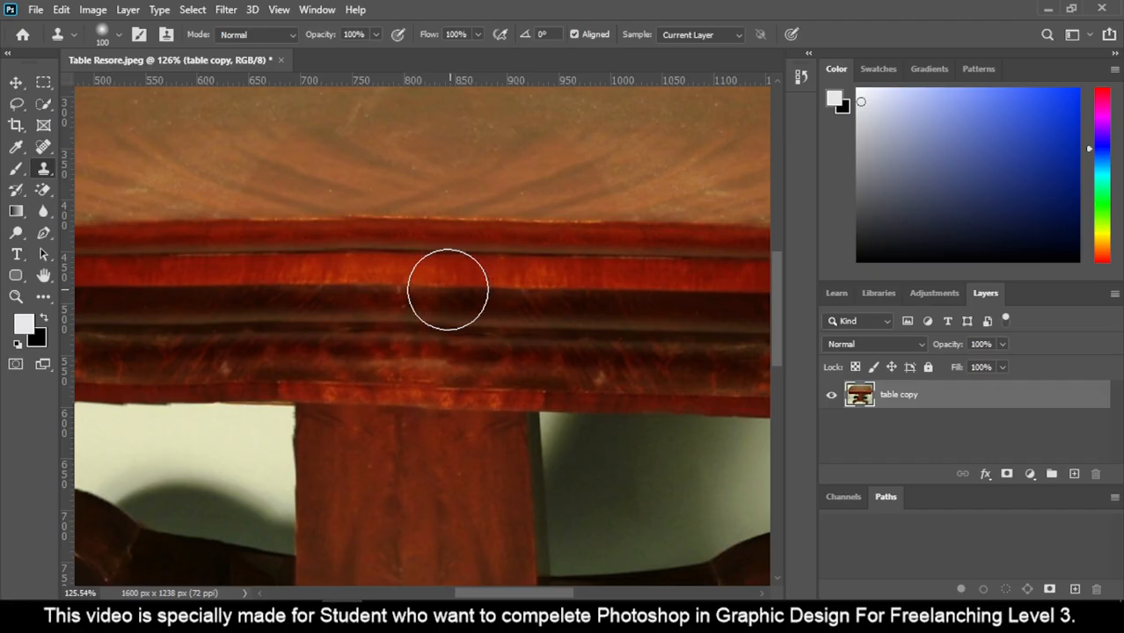
click(432, 290)
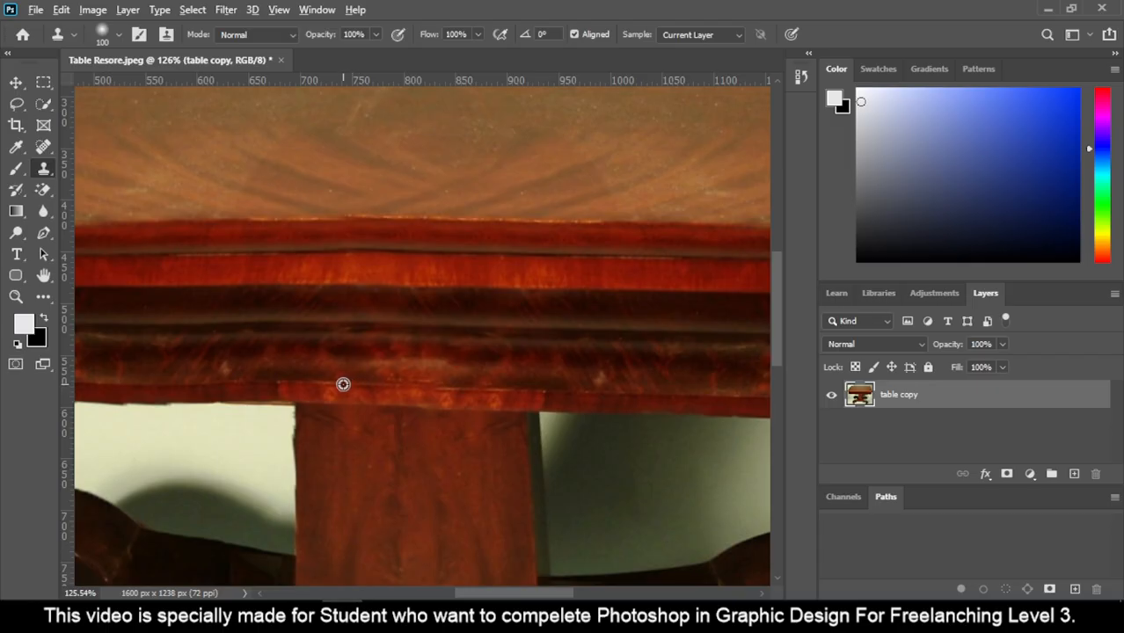
Reduce the Clone Stamp brush to 45 px and blend the seam along the lower rail just above the pedestal
key(bracketleft)
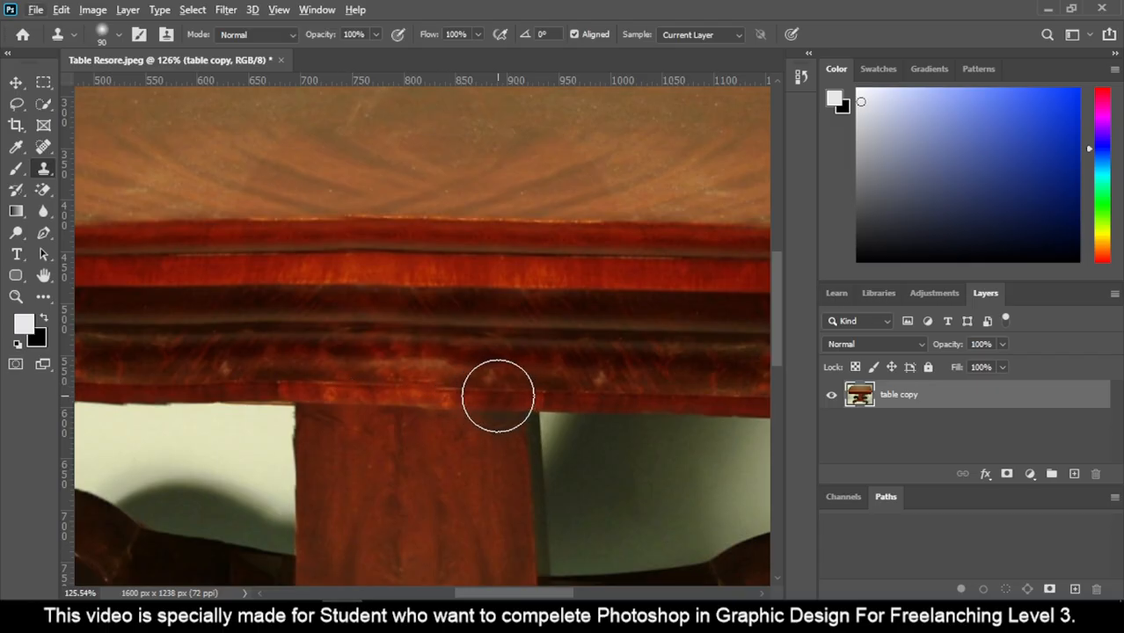
key(bracketleft)
key(bracketleft)
key(bracketleft)
key(bracketleft)
key(bracketleft)
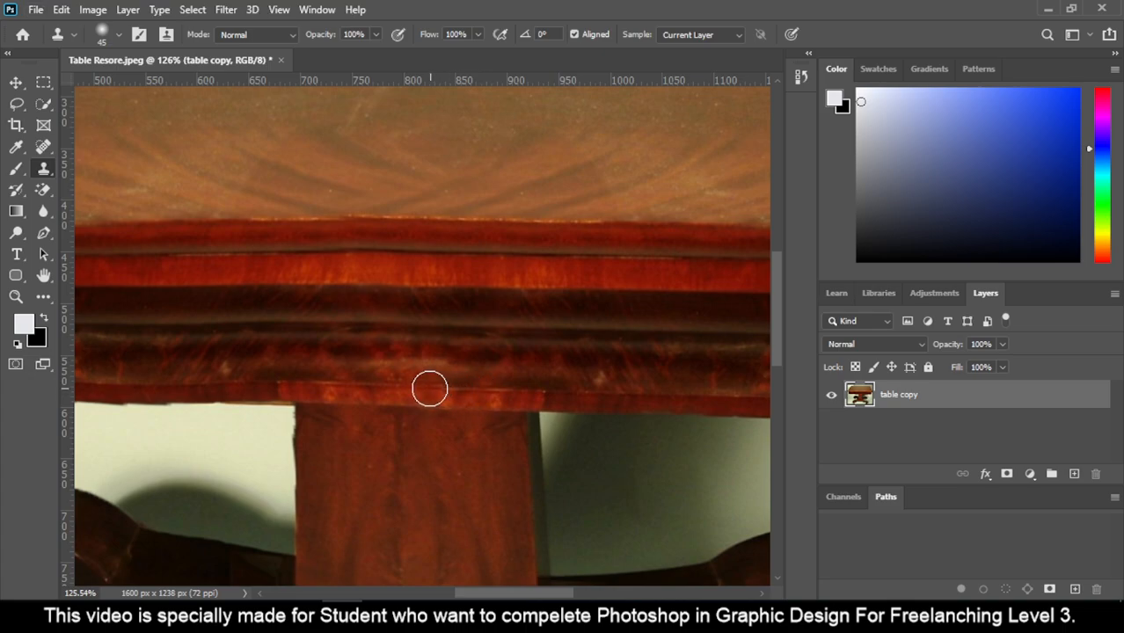
mouse_move(430, 390)
mouse_down()
mouse_move(405, 390)
mouse_move(449, 390)
mouse_up()
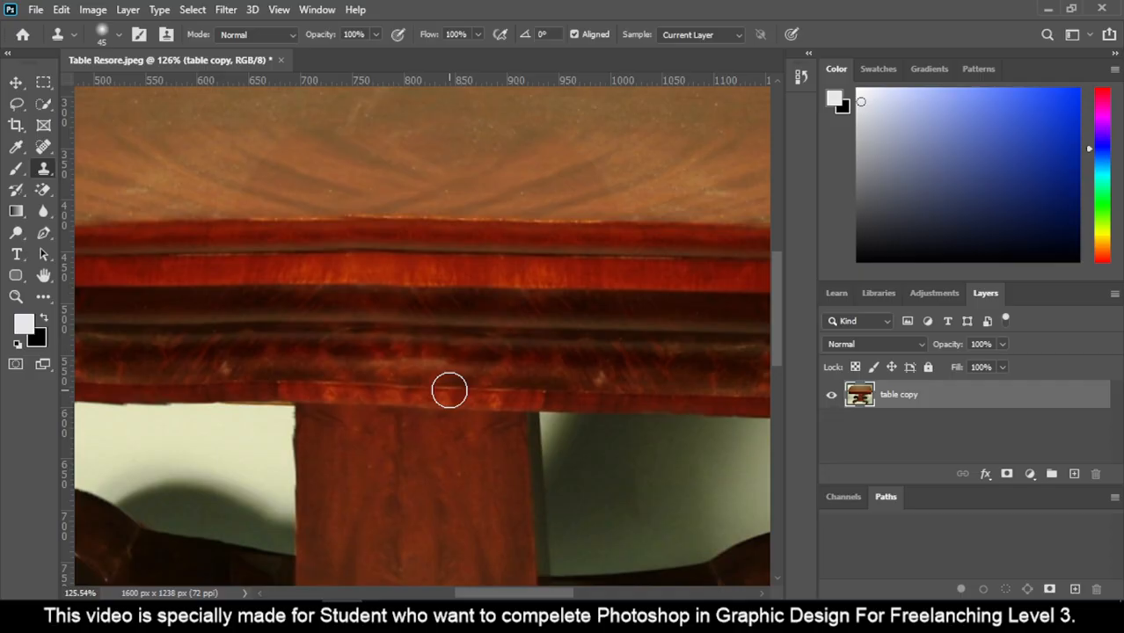
Save the restored image to the Desktop as Table Resore.psd in Photoshop format
scroll(449, 390, down, 5)
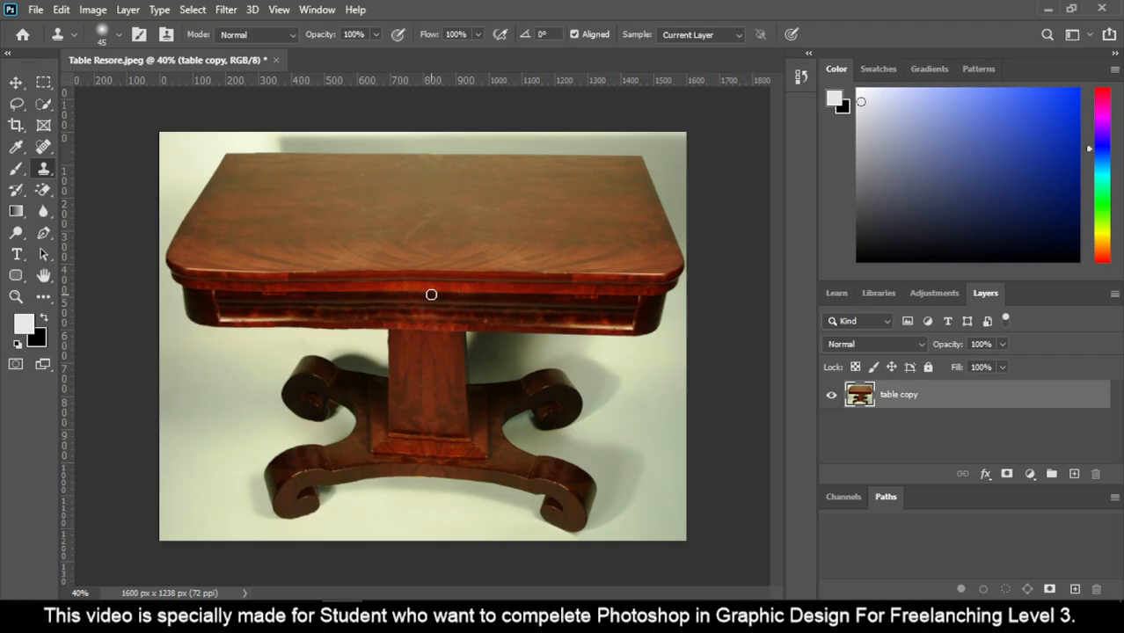
click(35, 9)
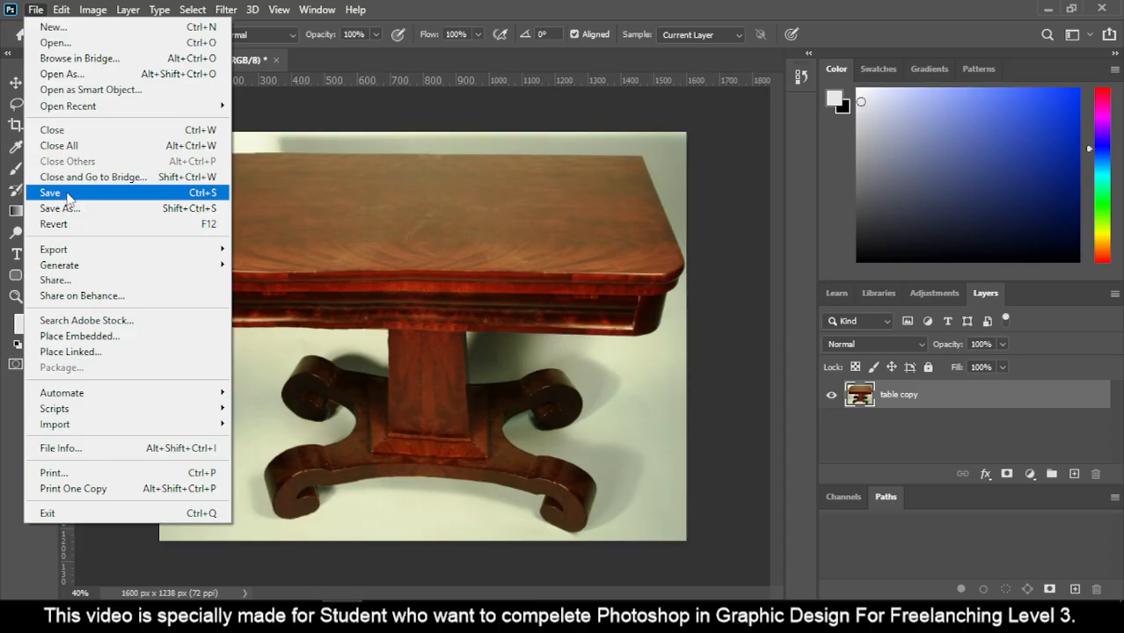
click(68, 197)
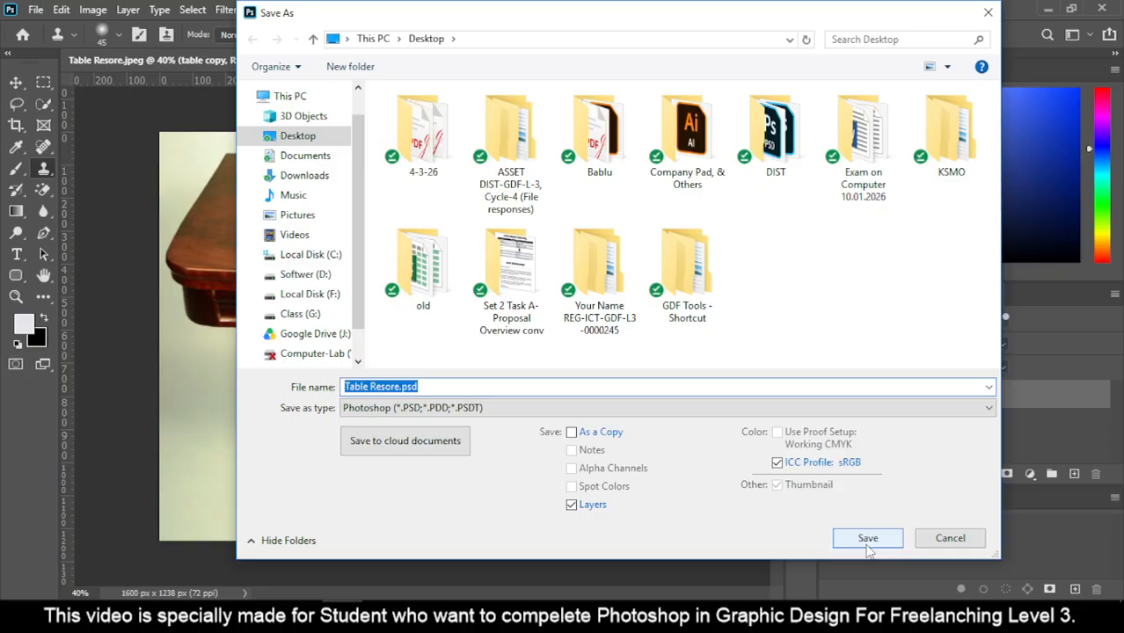
click(868, 539)
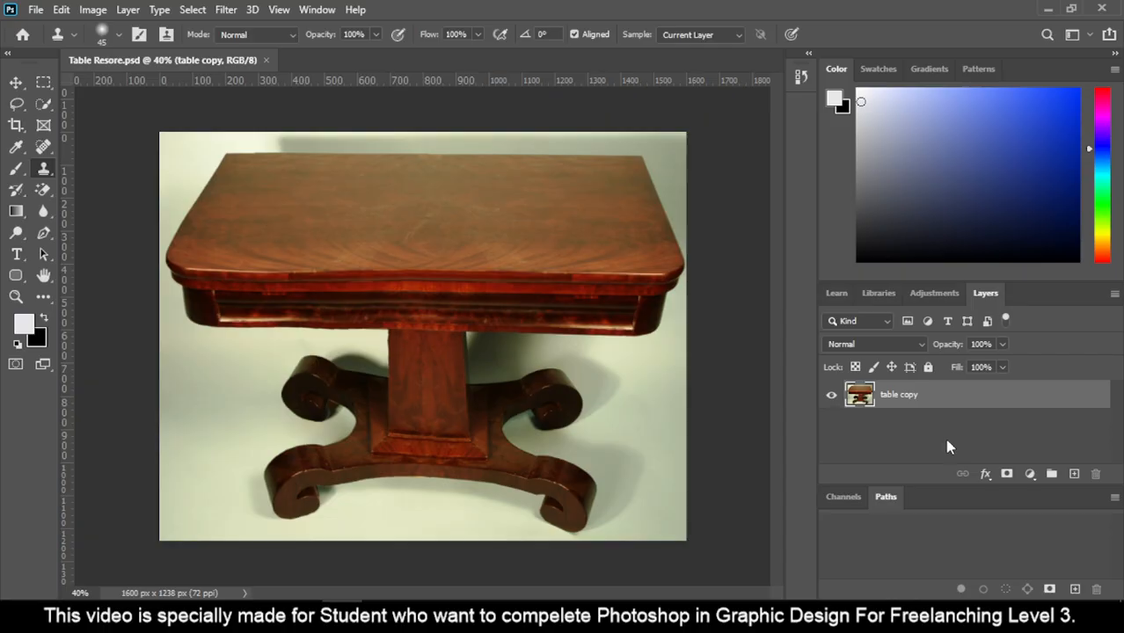
Review the recorded history states from the original image through the fills to the Clone Stamp strokes
click(800, 75)
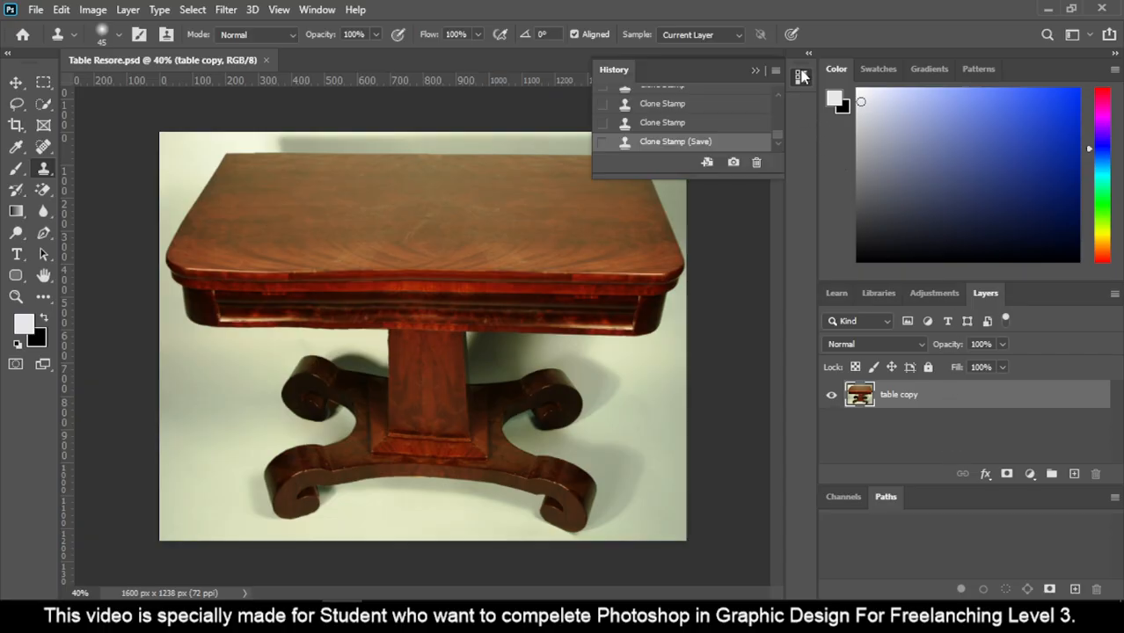
drag(692, 176, 686, 438)
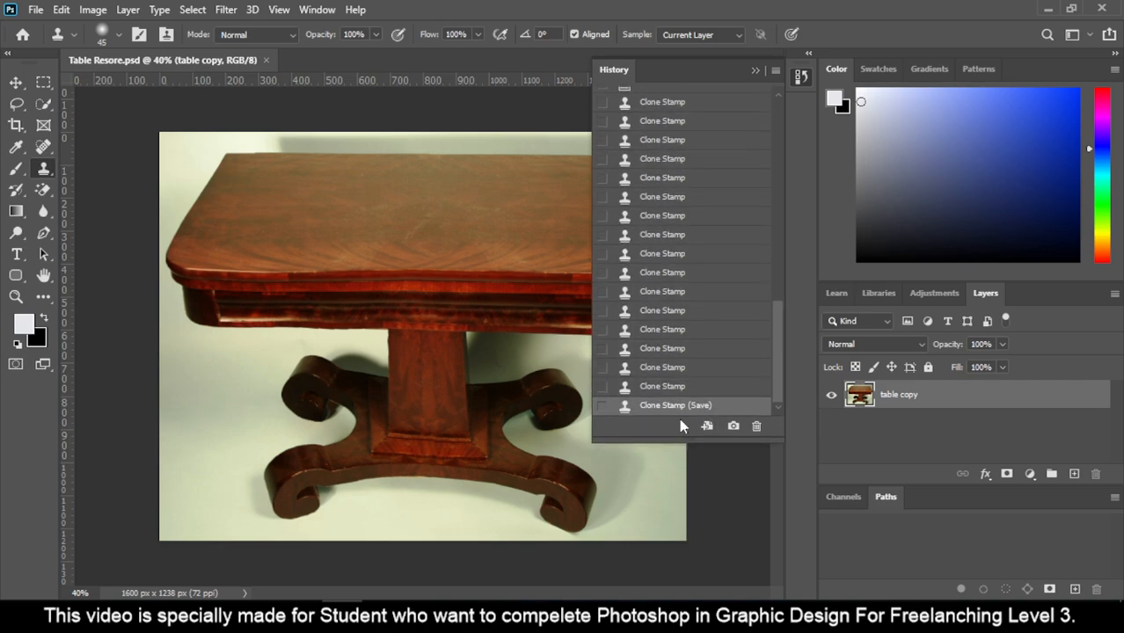
scroll(691, 339, up, 6)
scroll(692, 334, up, 5)
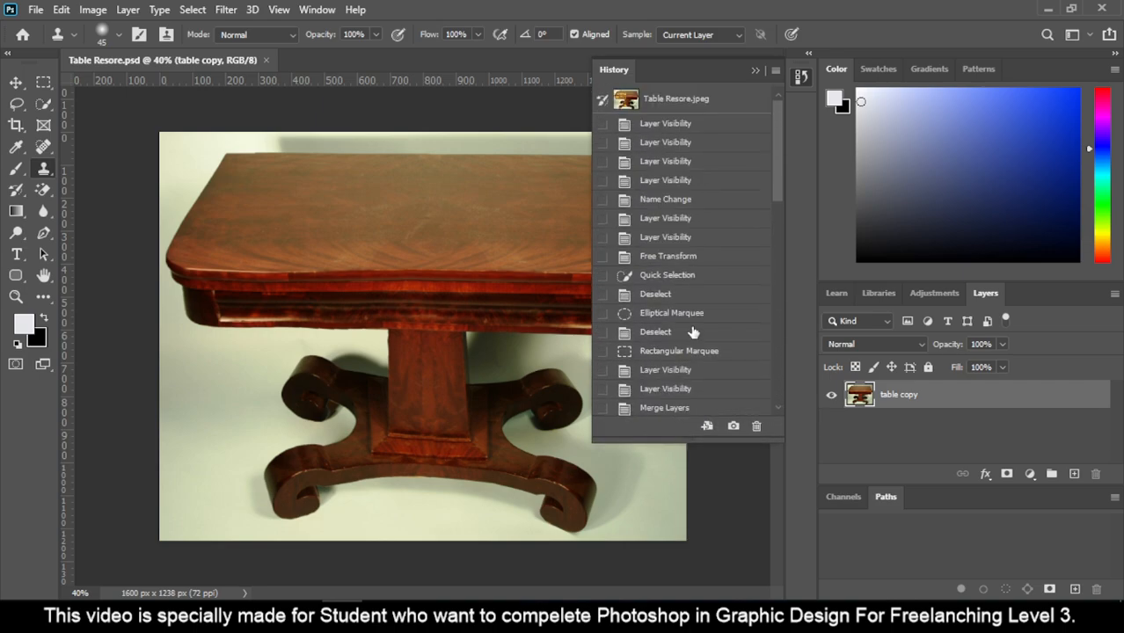
click(602, 142)
click(602, 161)
scroll(617, 321, down, 6)
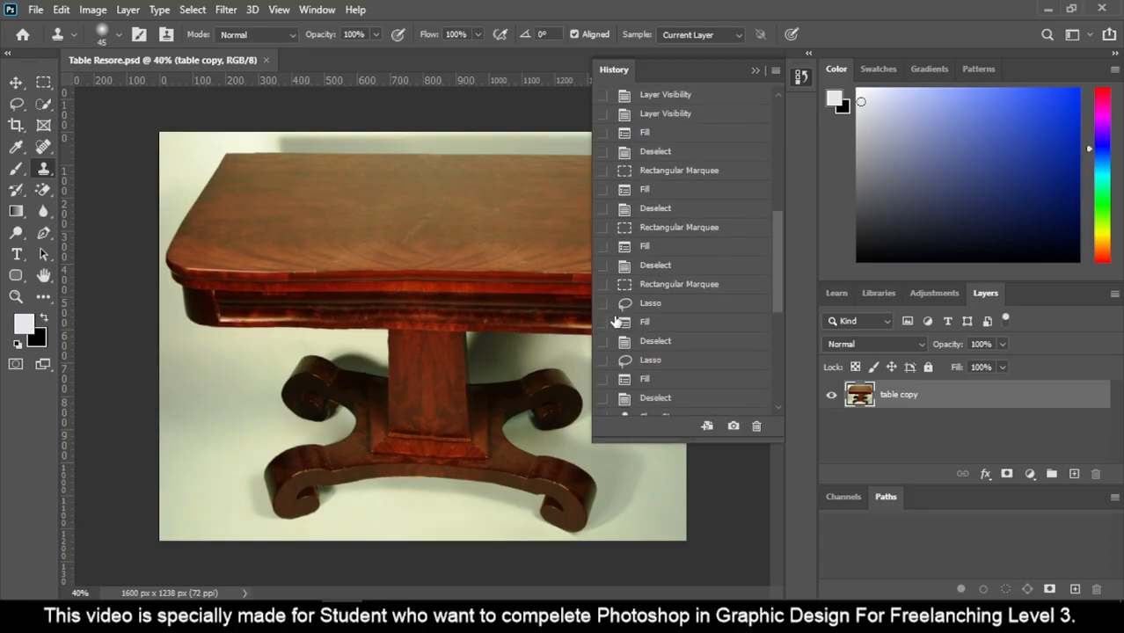
scroll(618, 321, down, 3)
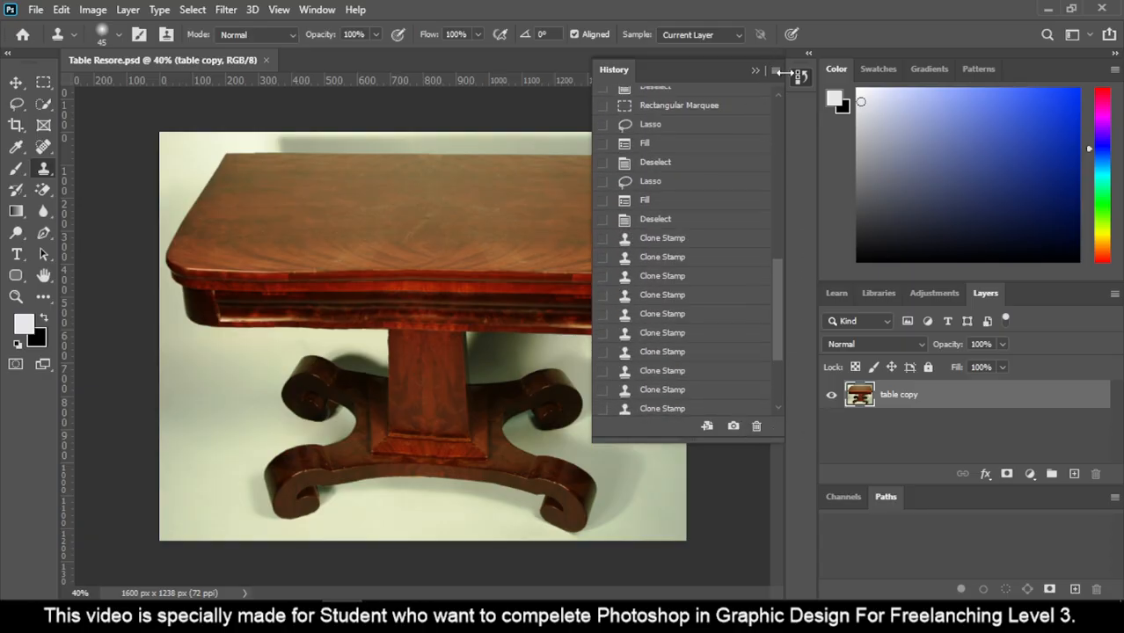
click(801, 77)
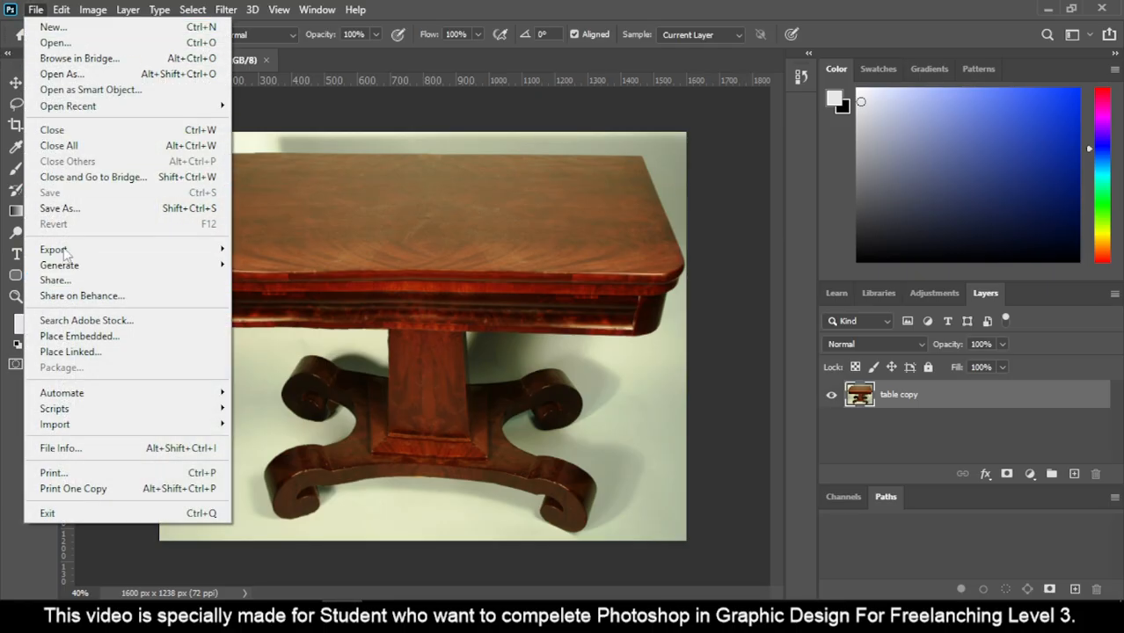
Save a copy of the restored image to the Desktop in JPEG format, named Table Resore After .jpg
click(81, 209)
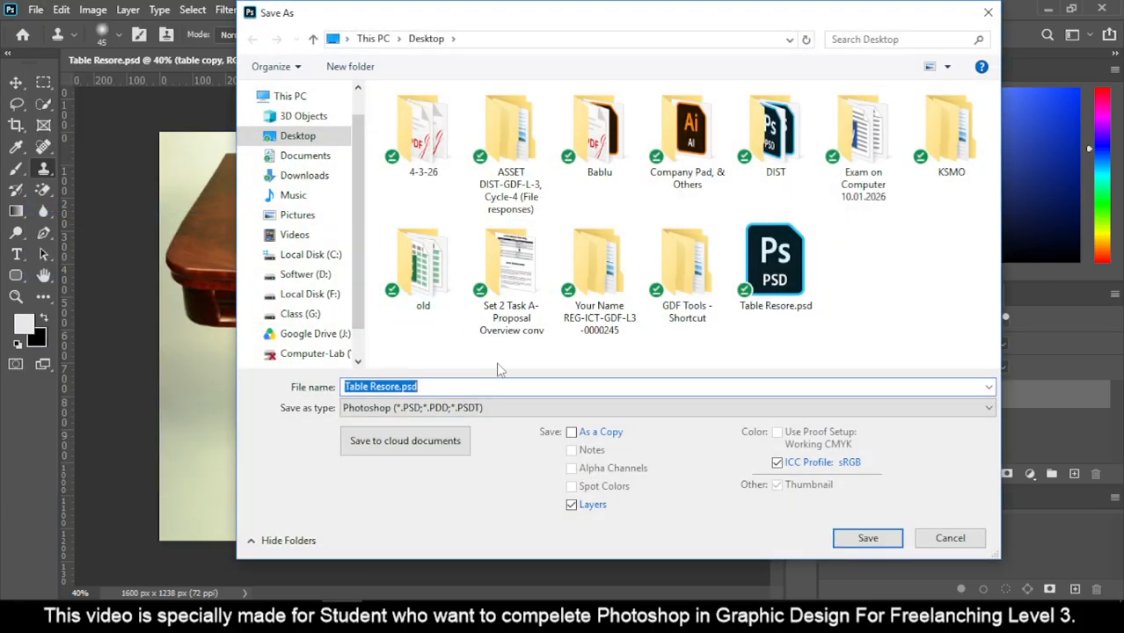
click(520, 411)
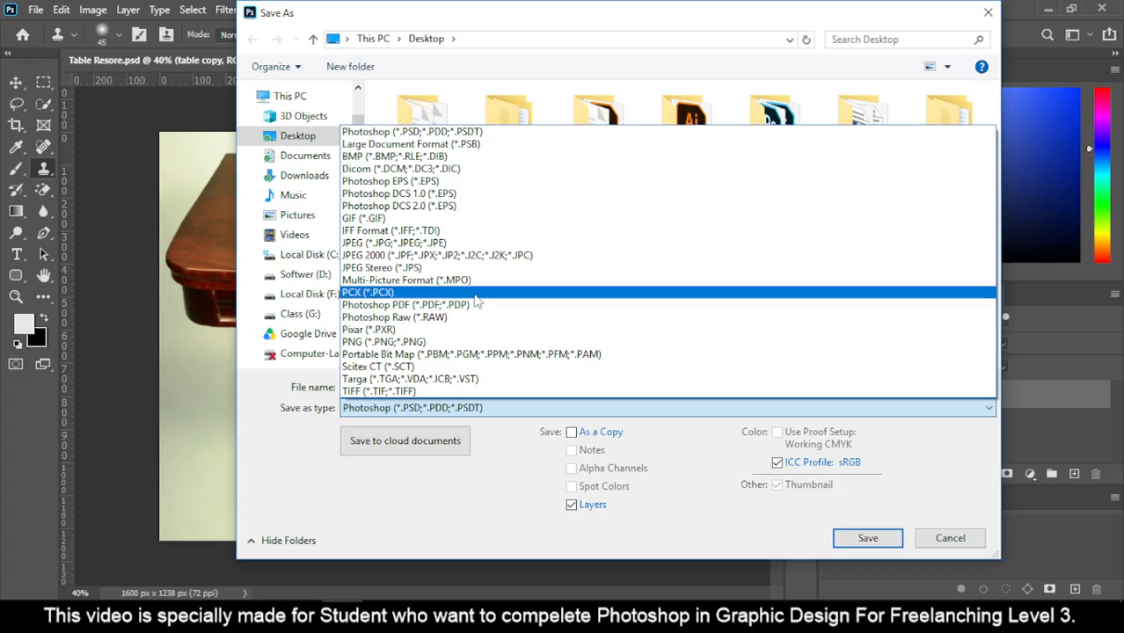
click(467, 249)
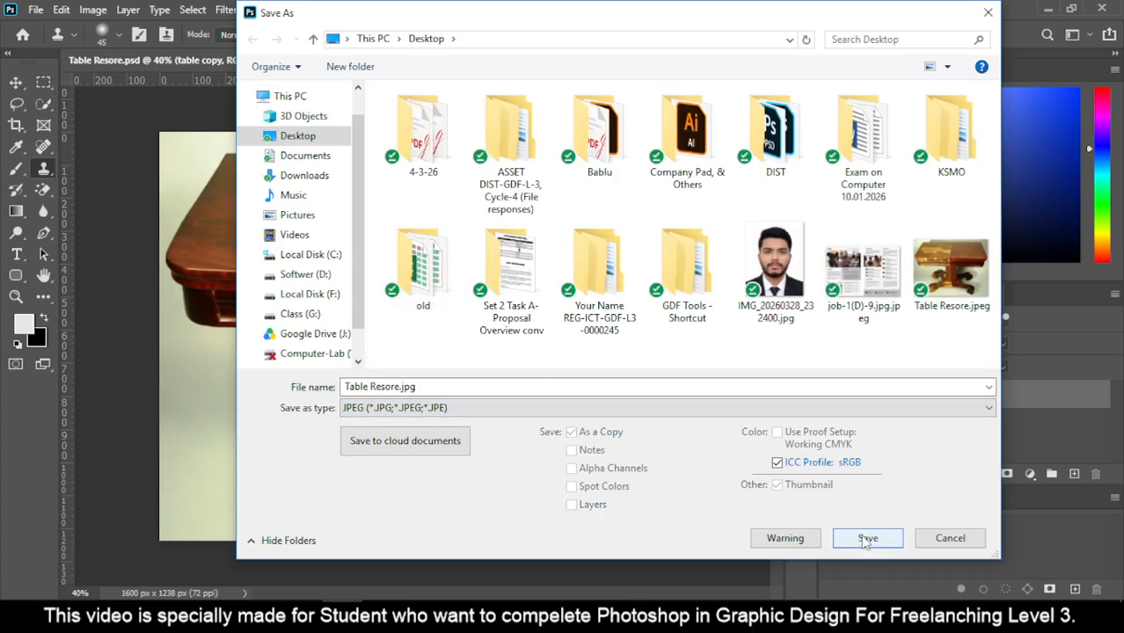
click(403, 386)
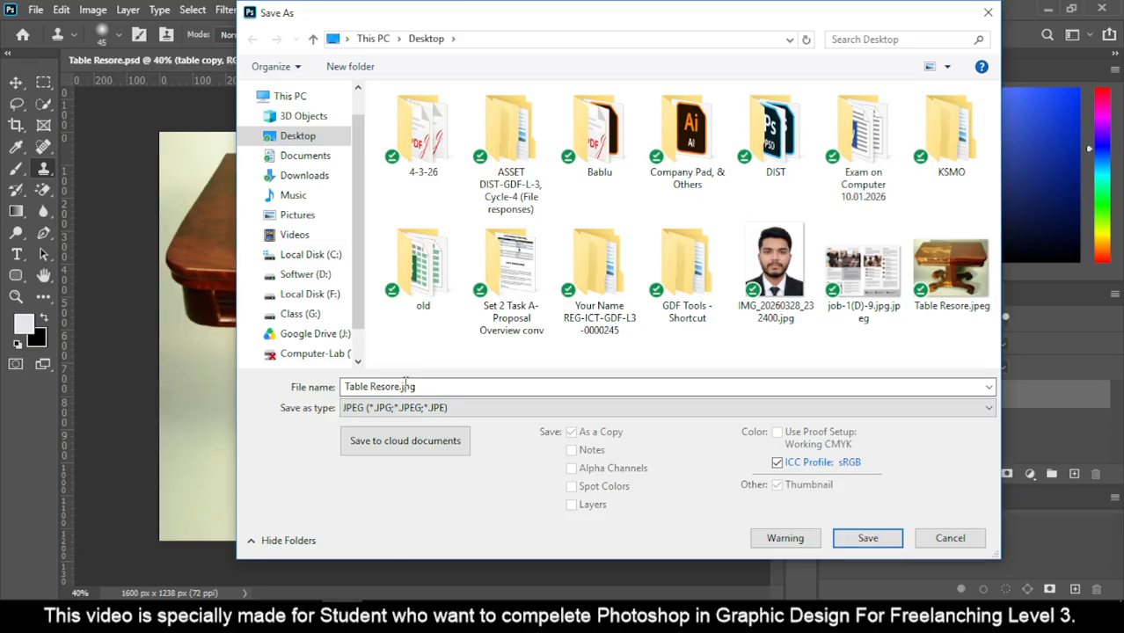
click(395, 386)
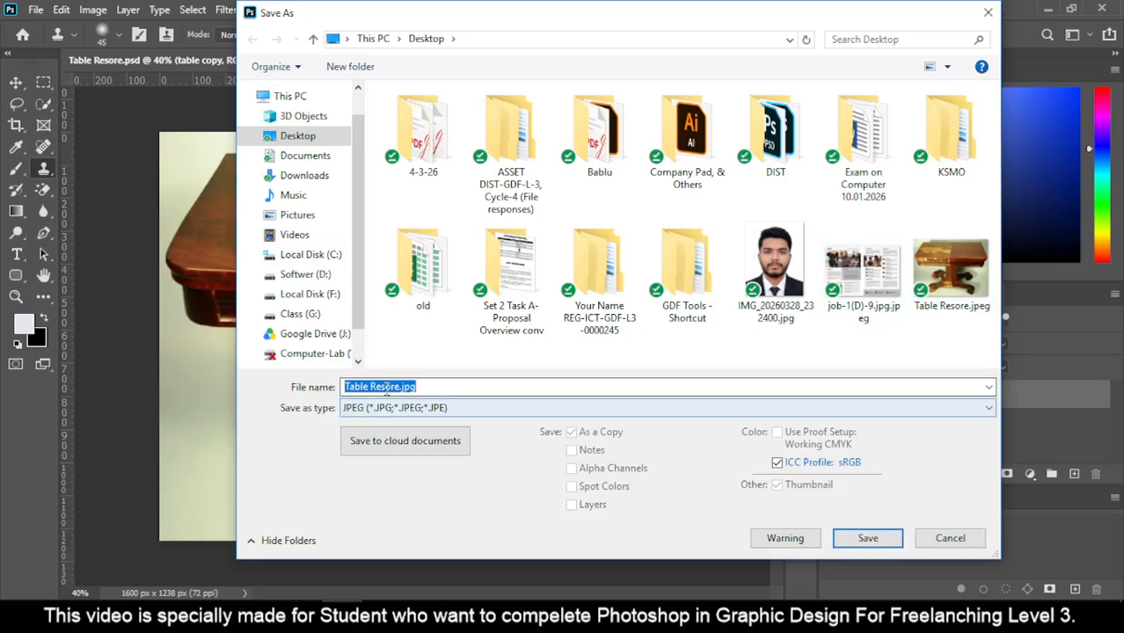
click(398, 385)
drag(398, 385, 374, 385)
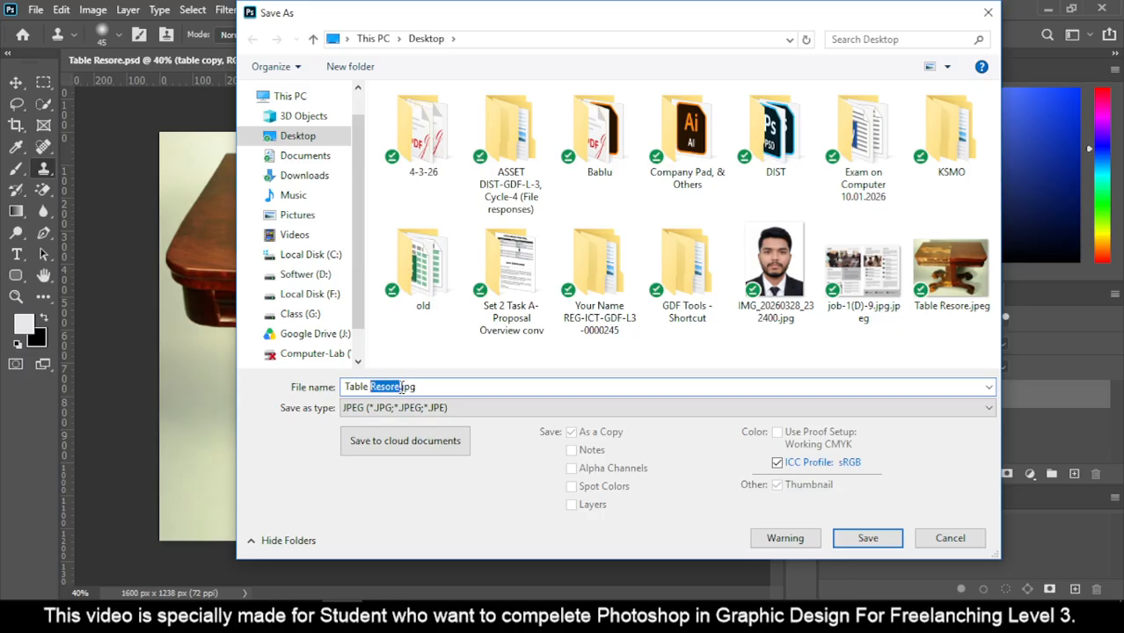
click(400, 386)
text(After)
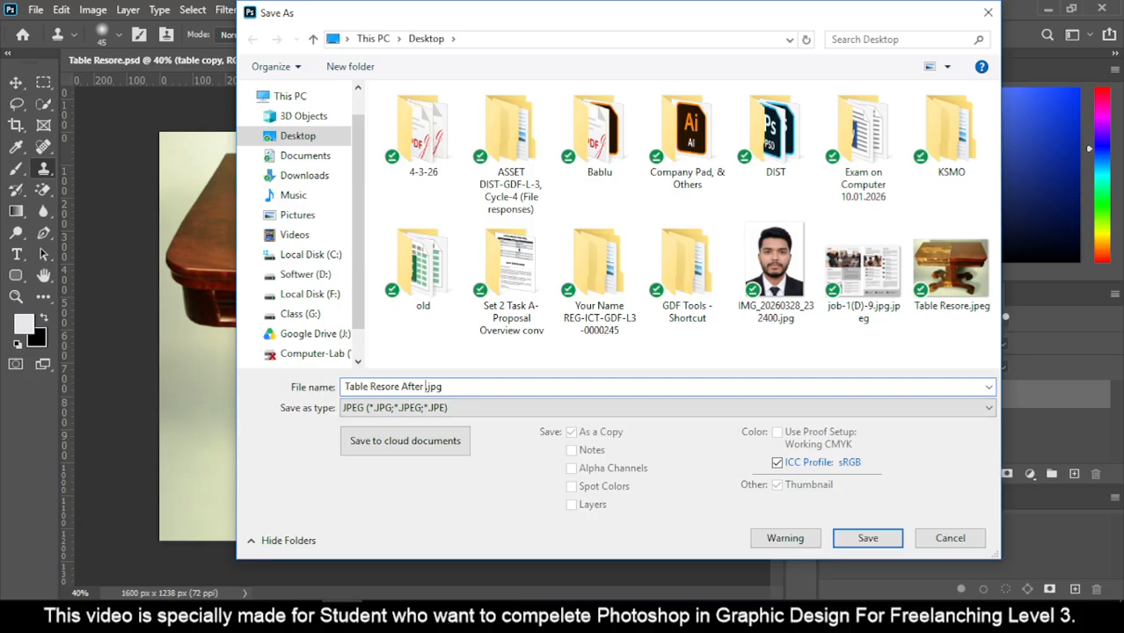
click(844, 540)
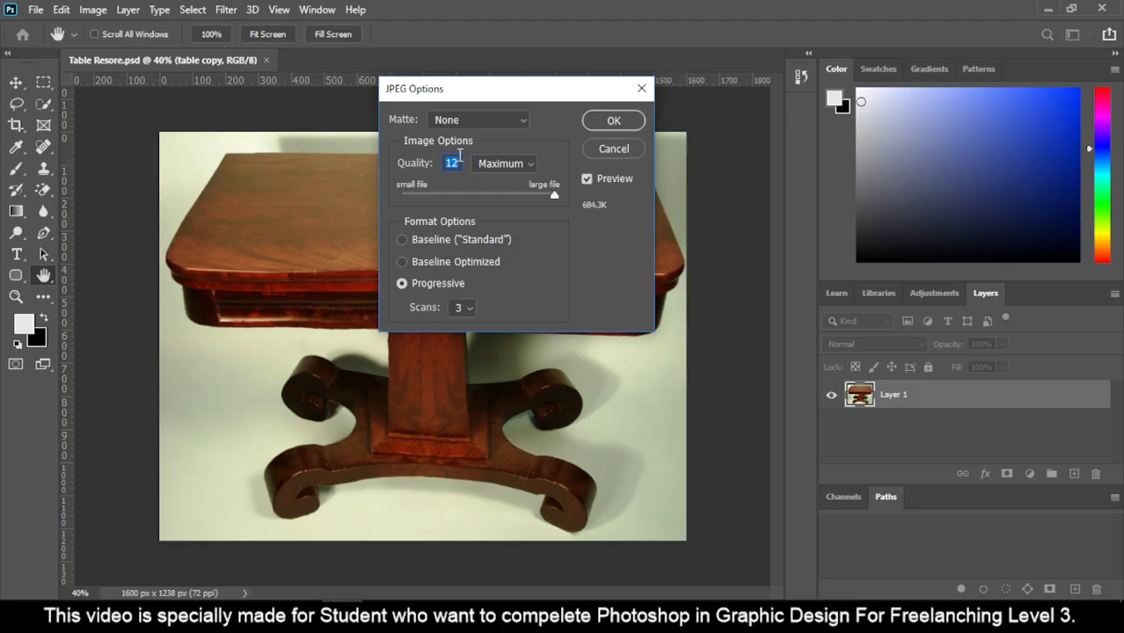
Set the JPEG image quality to Maximum, 12, and accept the JPEG options
click(502, 163)
click(513, 221)
drag(514, 199, 577, 209)
click(613, 121)
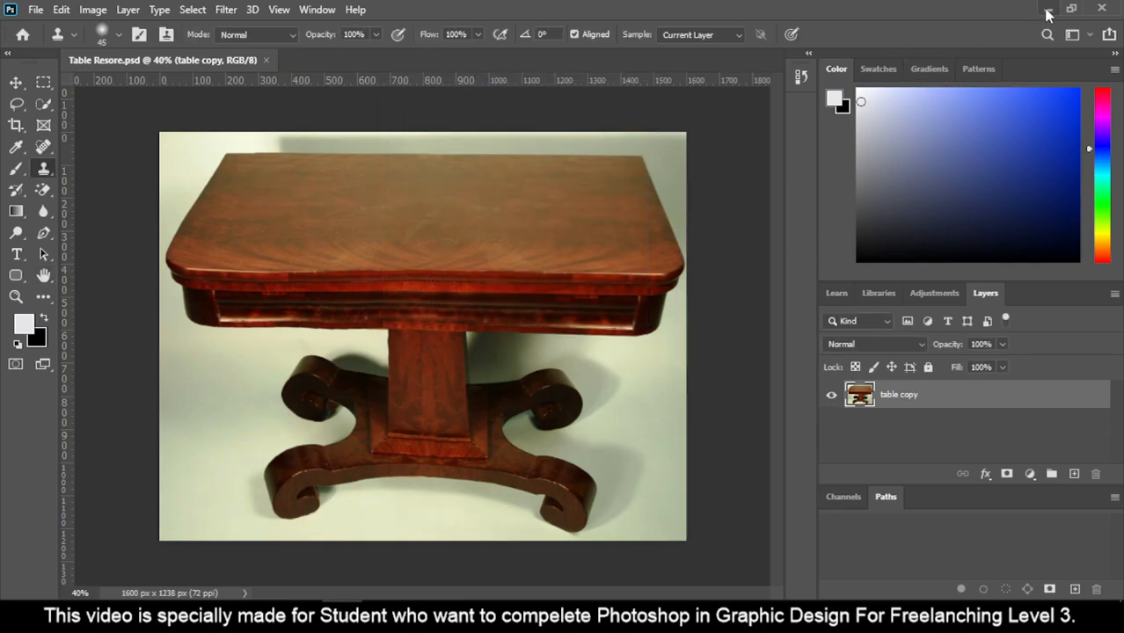
Switch to the Windows desktop, refresh it and open the original Table Resore.jpeg in Photos
click(1048, 15)
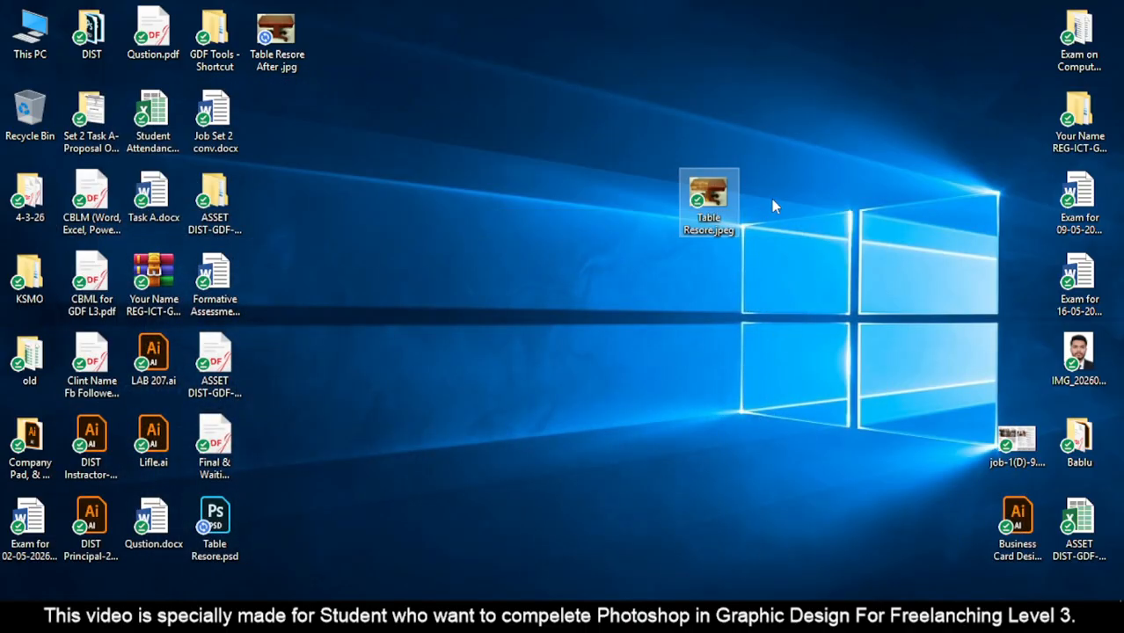
right_click(472, 80)
click(519, 125)
double_click(719, 215)
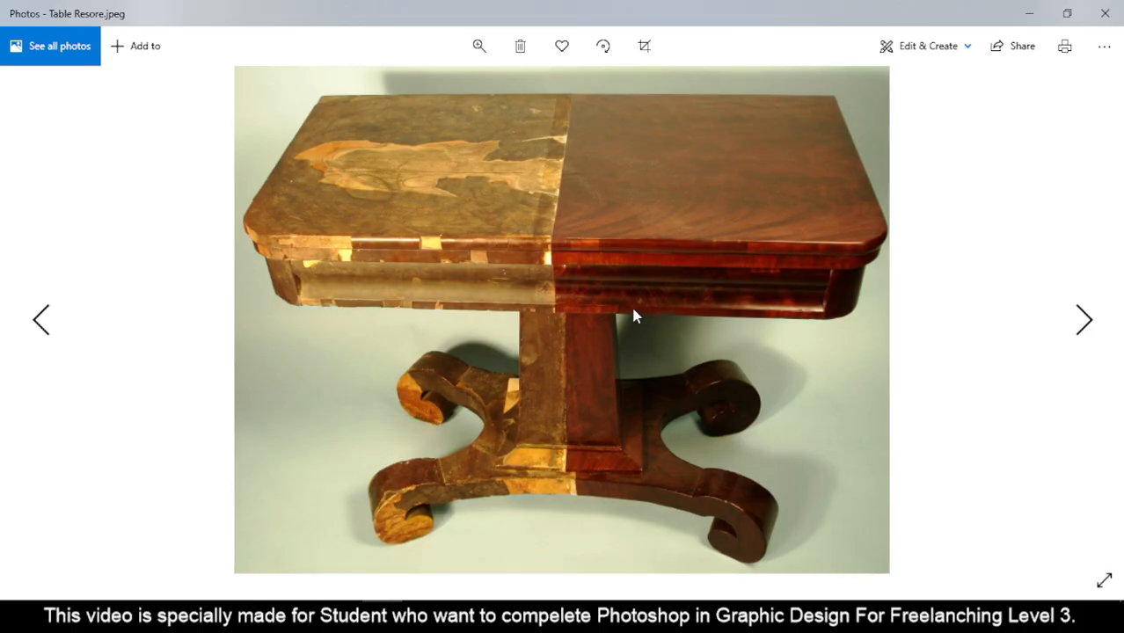
Compare the original table photo with the restored Table Resore After .jpg by flipping between them, and close the viewer
key(Left)
key(Right)
key(Right)
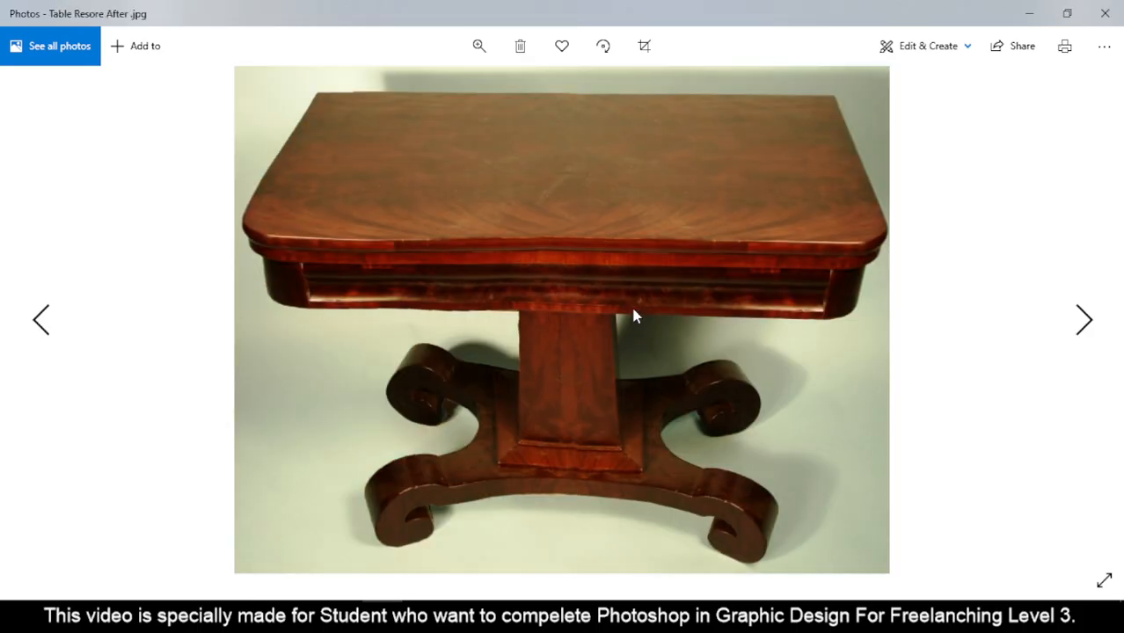
key(Left)
key(Right)
key(Left)
key(Right)
key(Left)
key(Right)
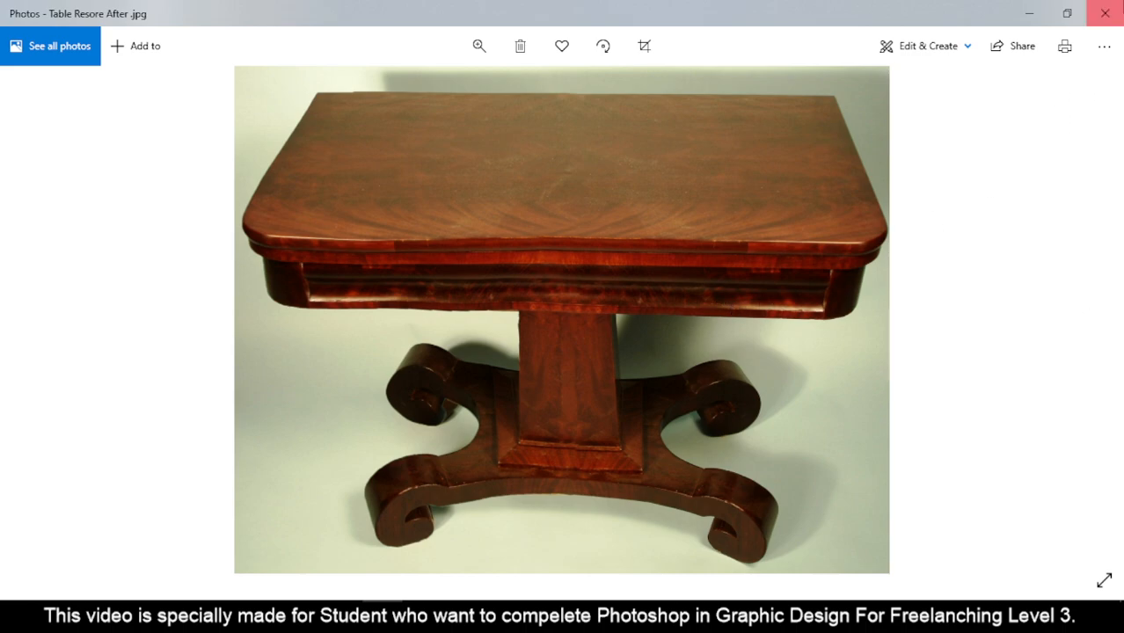
click(1105, 14)
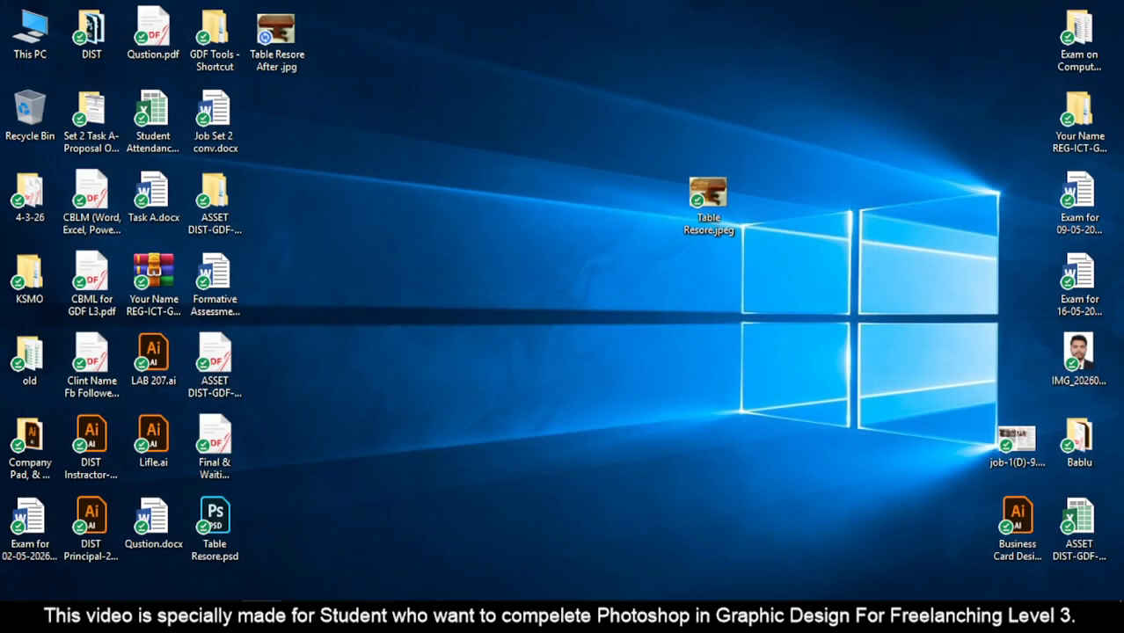